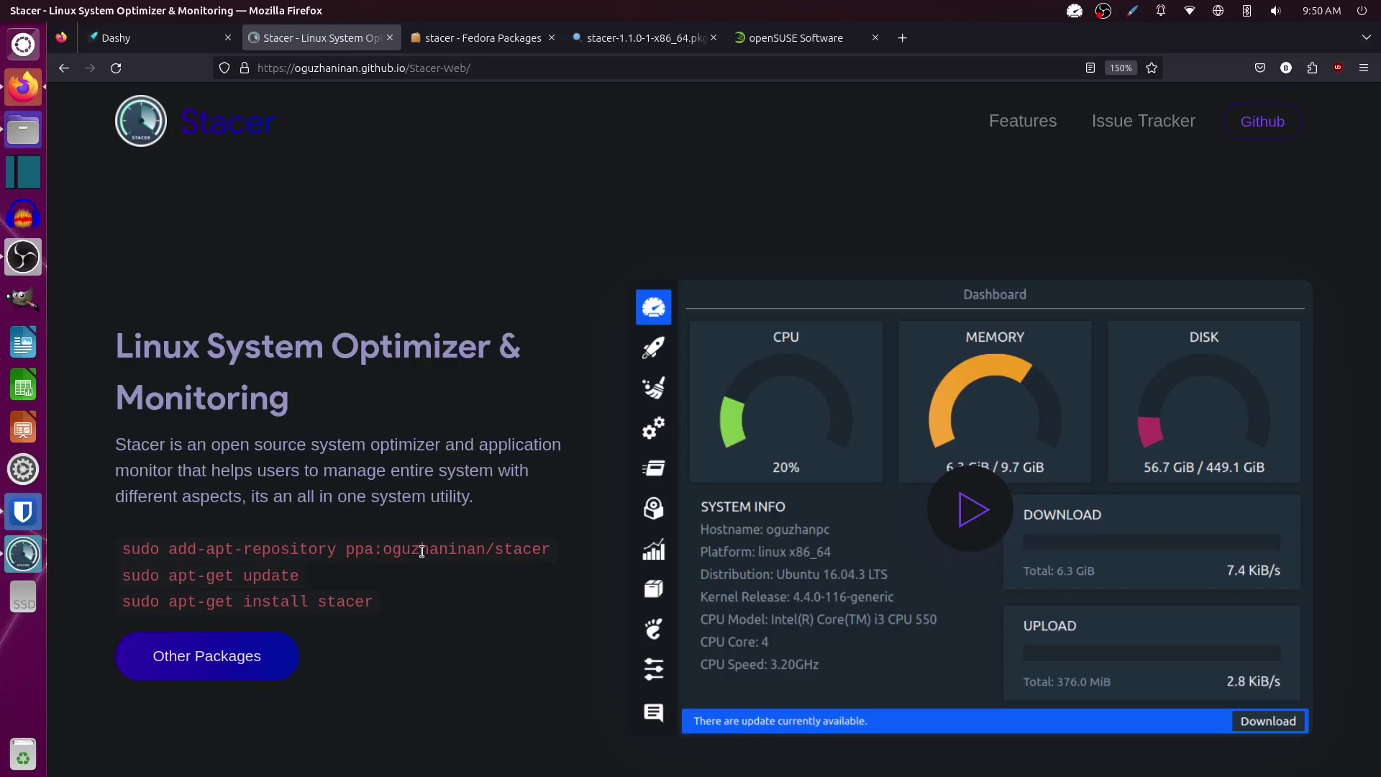
Browse the stacer package pages for Fedora, Arch and openSUSE, then return to the Stacer site and launch Stacer.
{"action": "left_click", "coordinate": [509, 38]}
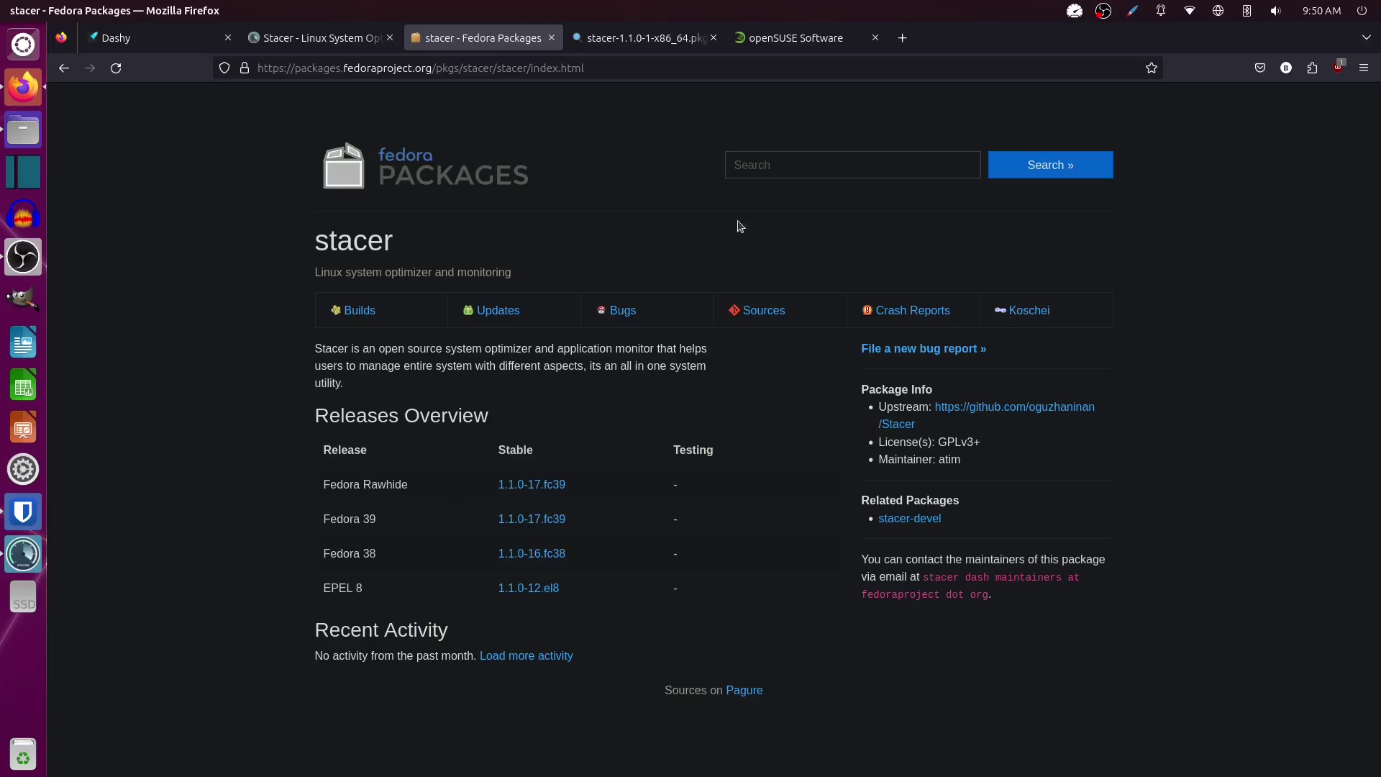
{"action": "left_click", "coordinate": [643, 40]}
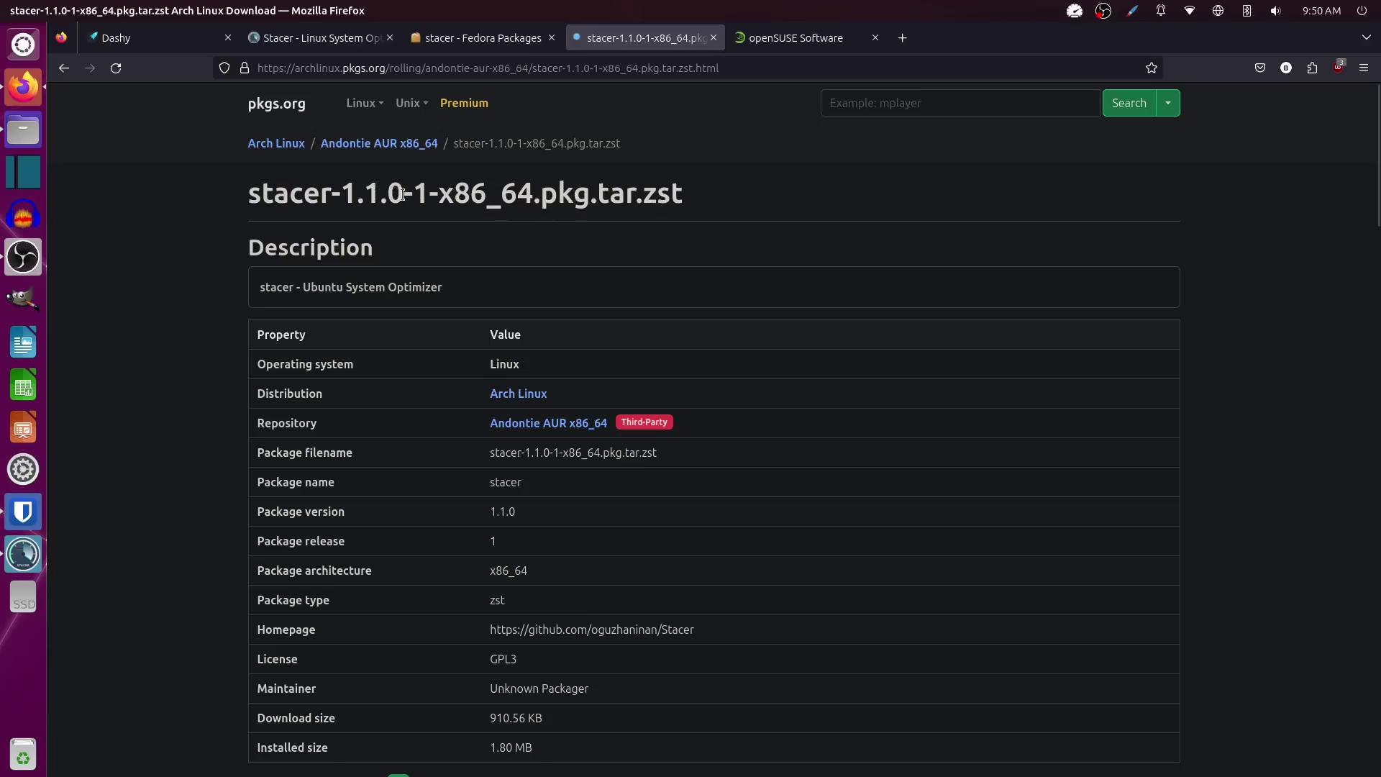
{"action": "left_click", "coordinate": [787, 45]}
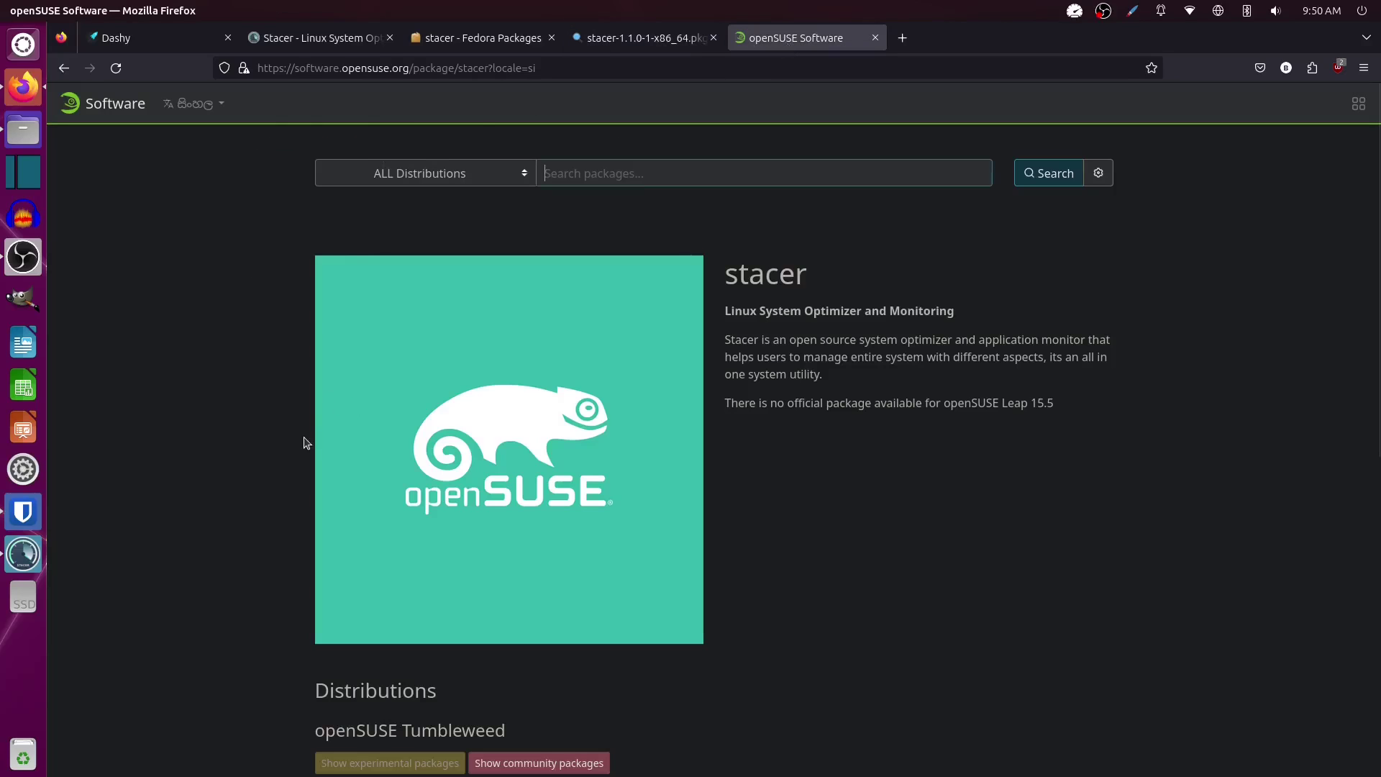
{"action": "scroll", "coordinate": [288, 443], "scroll_direction": "down", "scroll_amount": 5}
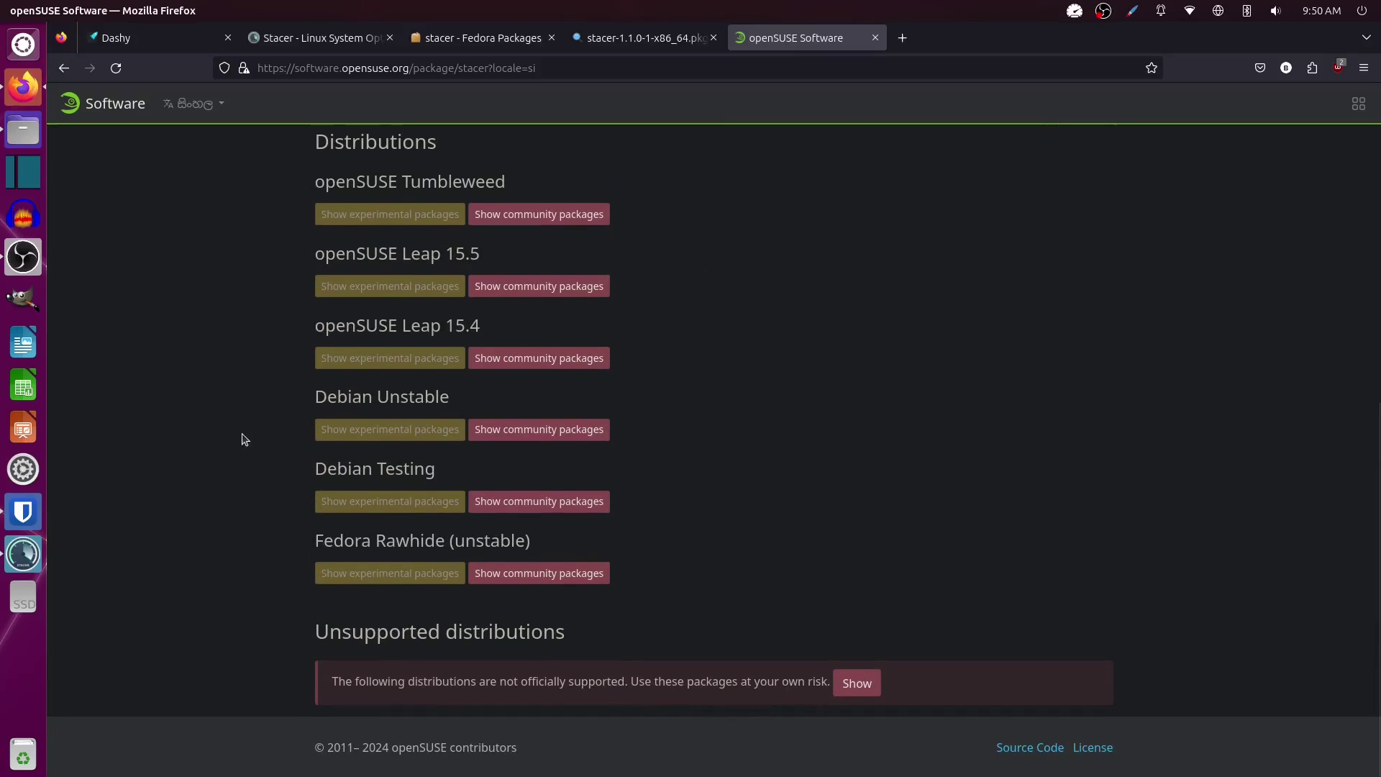
{"action": "scroll", "coordinate": [244, 437], "scroll_direction": "up", "scroll_amount": 6}
{"action": "left_click", "coordinate": [333, 46]}
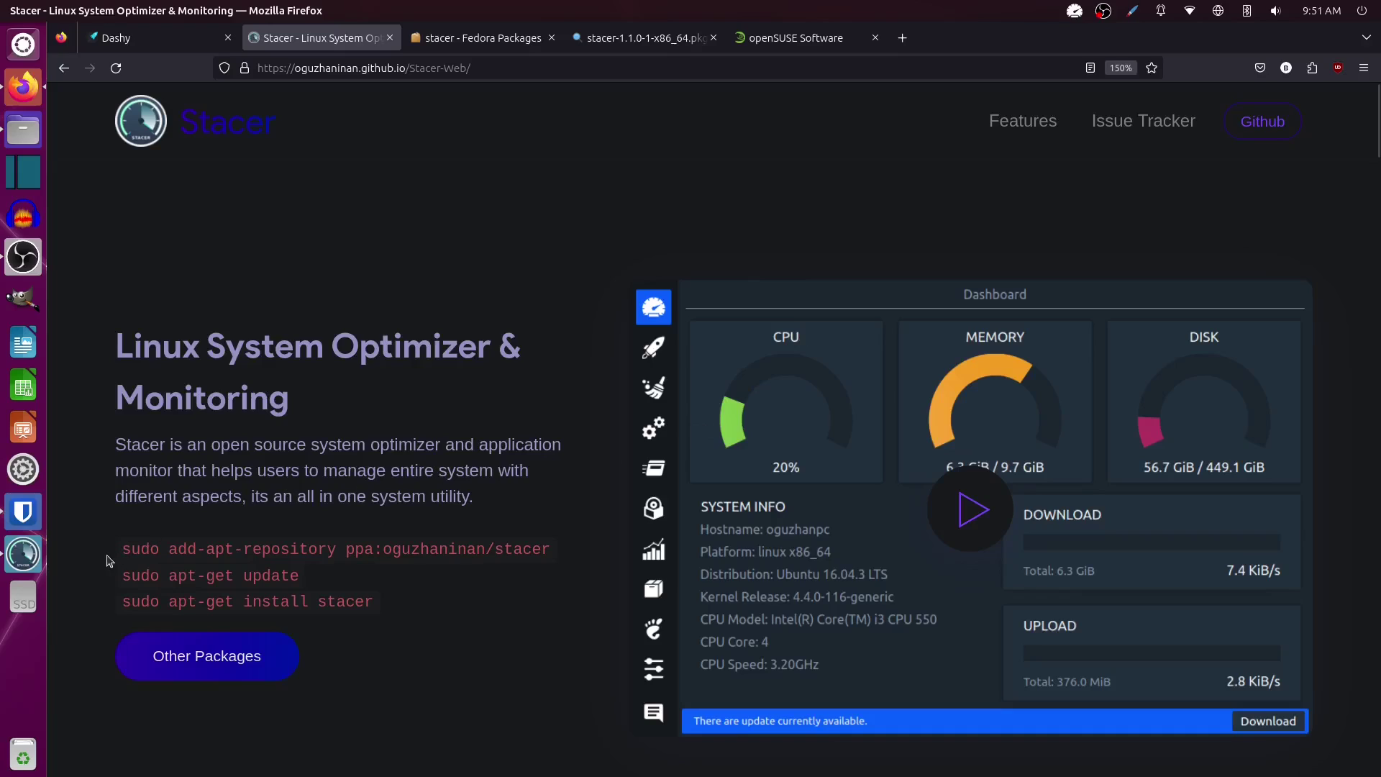
{"action": "left_click", "coordinate": [25, 557]}
Move Stacer up, show Startup Apps listing Nextcloud, and view the website's Startup Apps section.
{"action": "left_click_drag", "start_coordinate": [746, 231], "coordinate": [791, 184]}
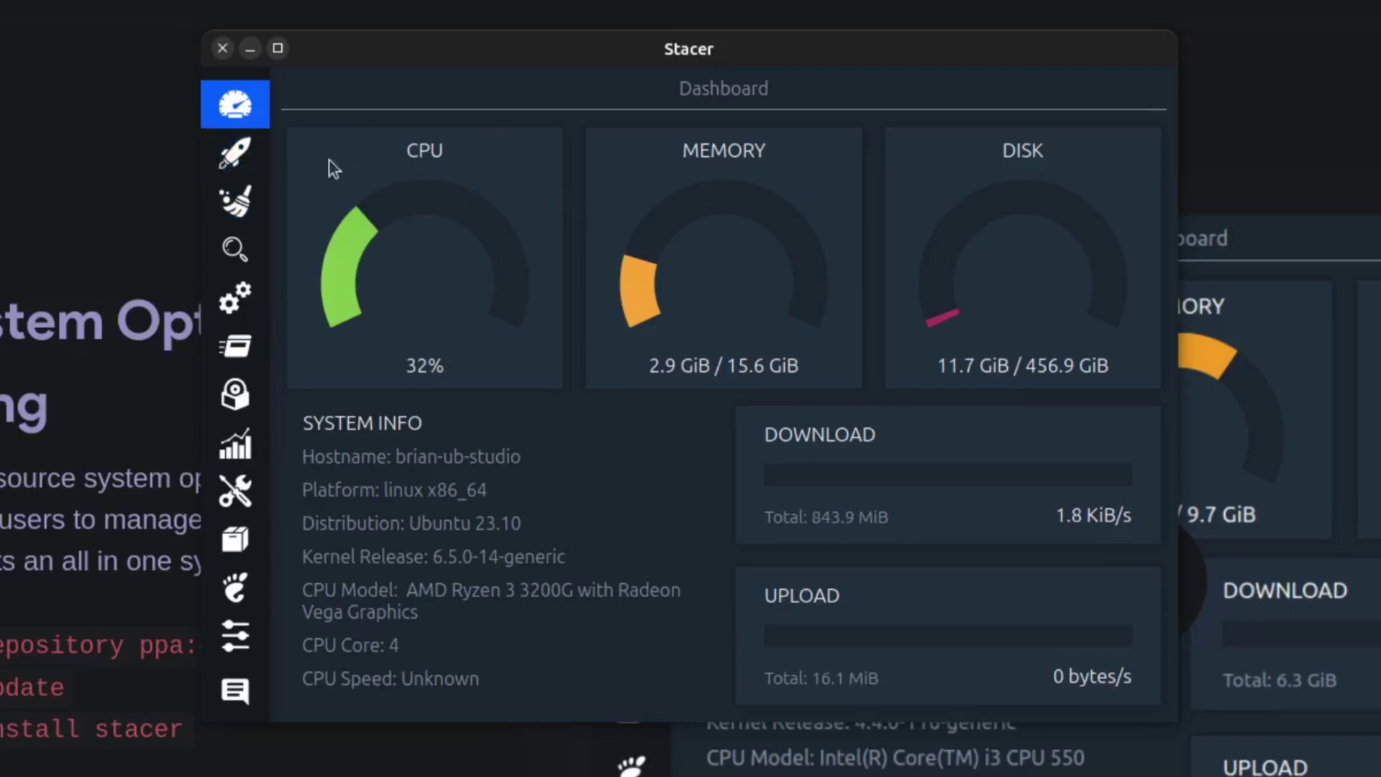
{"action": "left_click", "coordinate": [251, 153]}
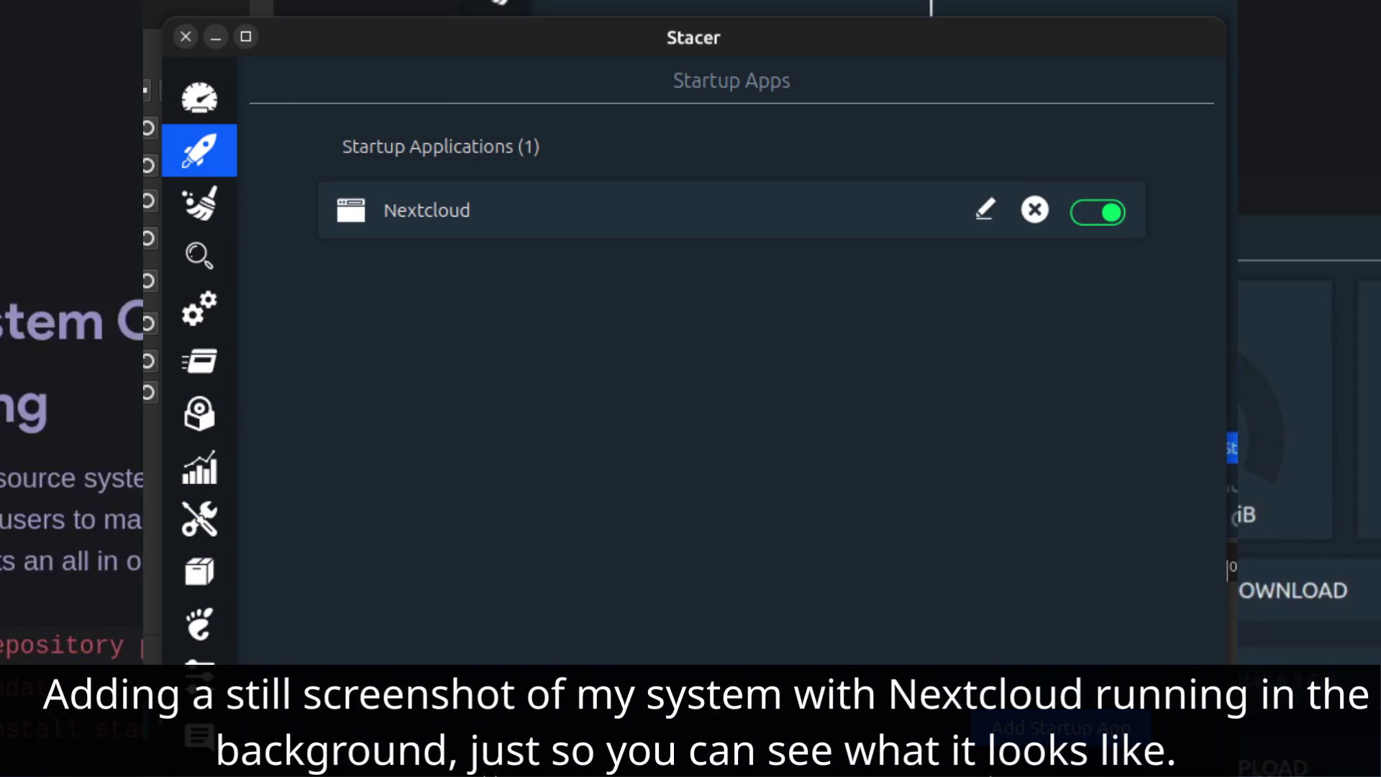
{"action": "scroll", "coordinate": [518, 369], "scroll_direction": "down", "scroll_amount": 5}
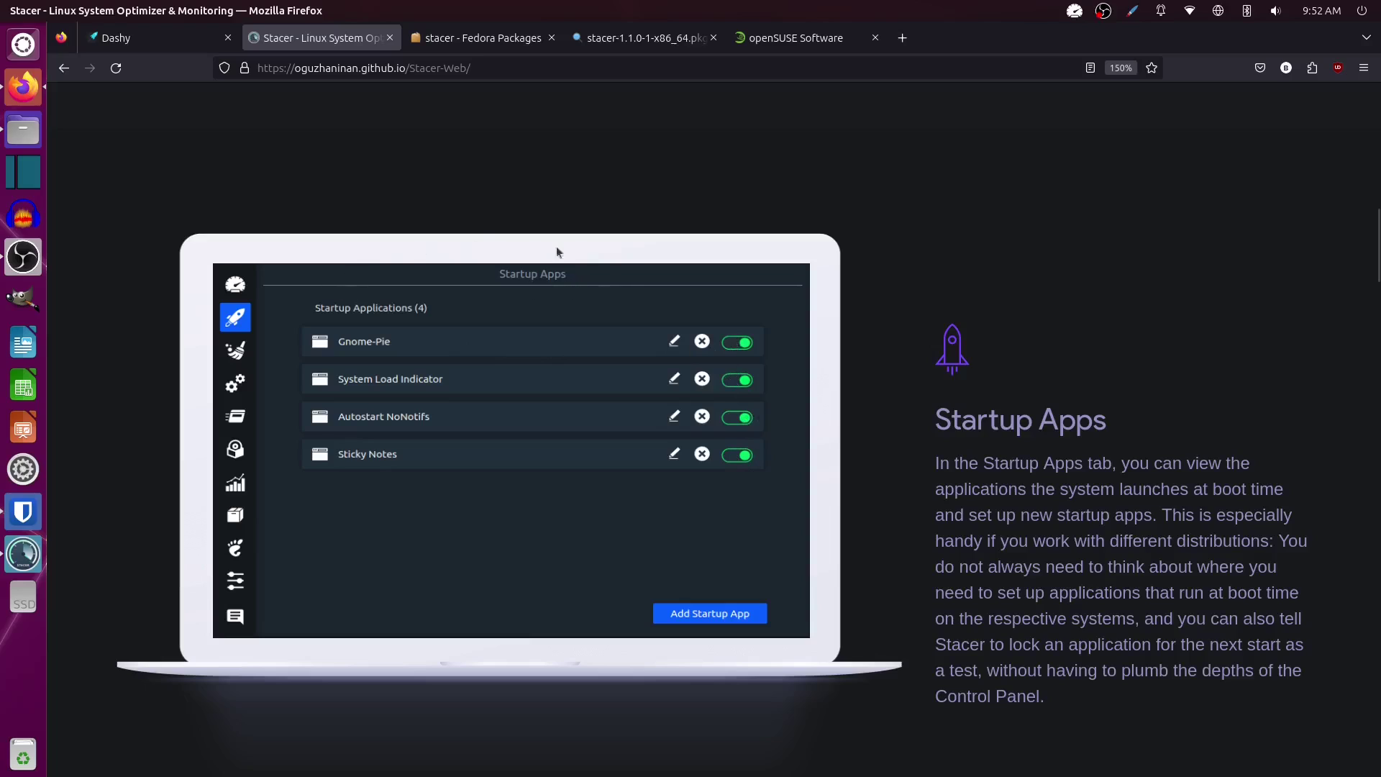
{"action": "scroll", "coordinate": [539, 247], "scroll_direction": "up", "scroll_amount": 10}
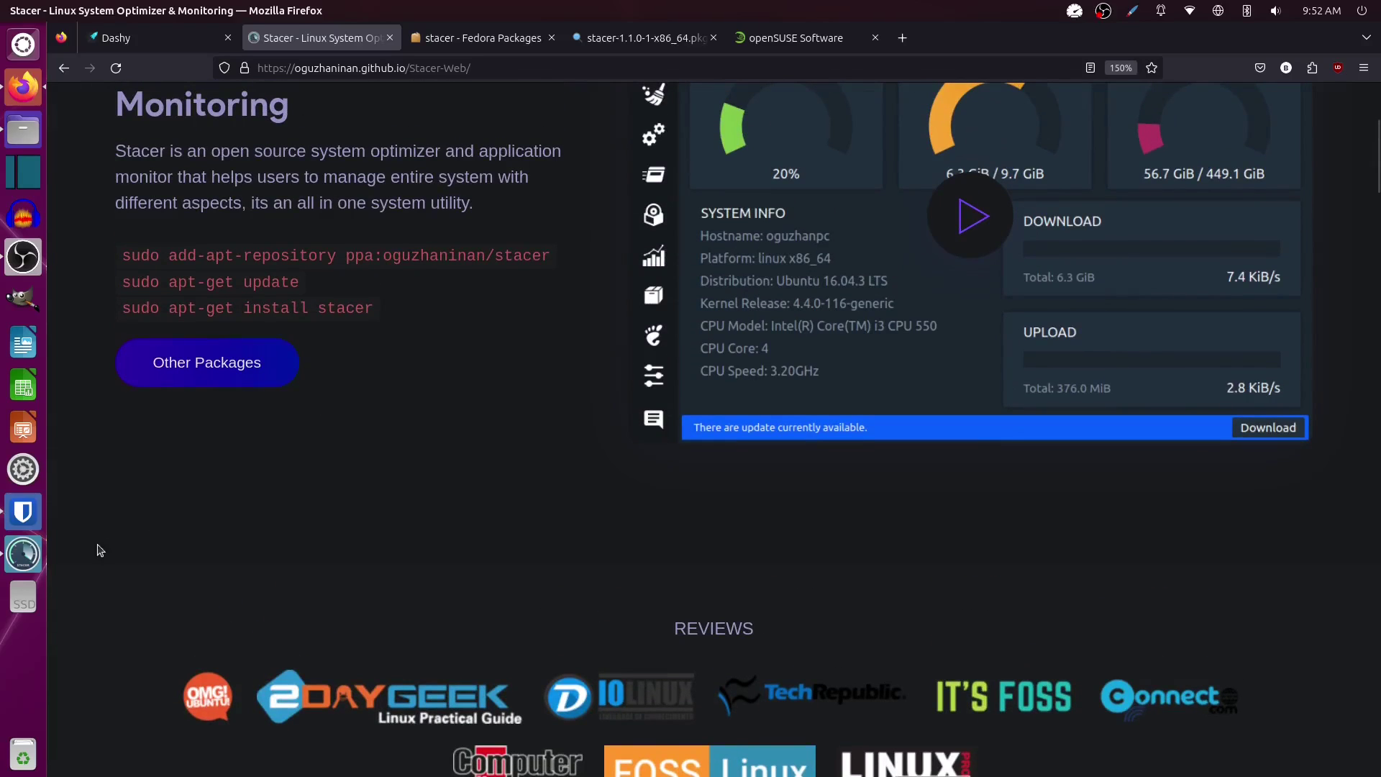
Raise Stacer and show System Cleaner with caches, crash reports, logs and trash checked.
{"action": "left_click", "coordinate": [23, 553]}
{"action": "left_click", "coordinate": [253, 212]}
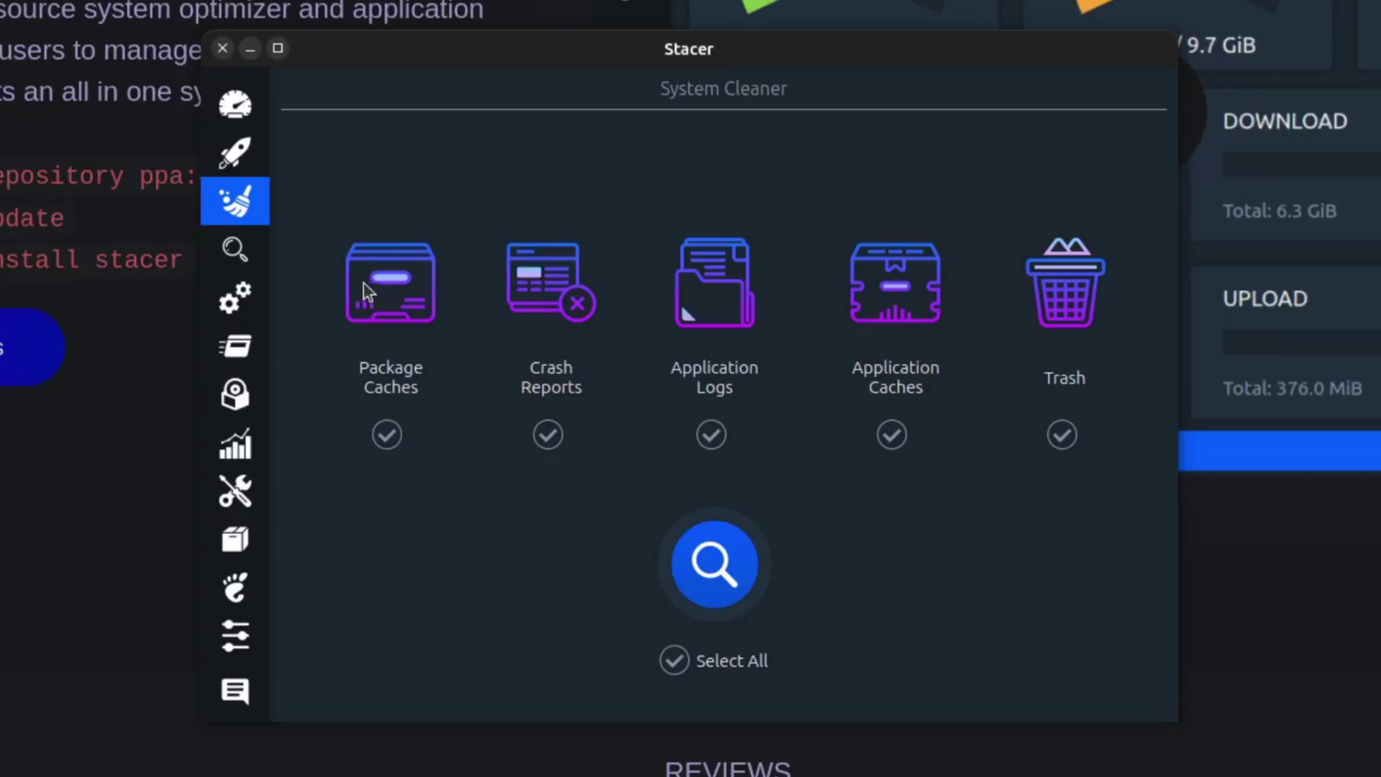
Look at the Search page, then show Services listing 65 system services.
{"action": "left_click", "coordinate": [256, 254]}
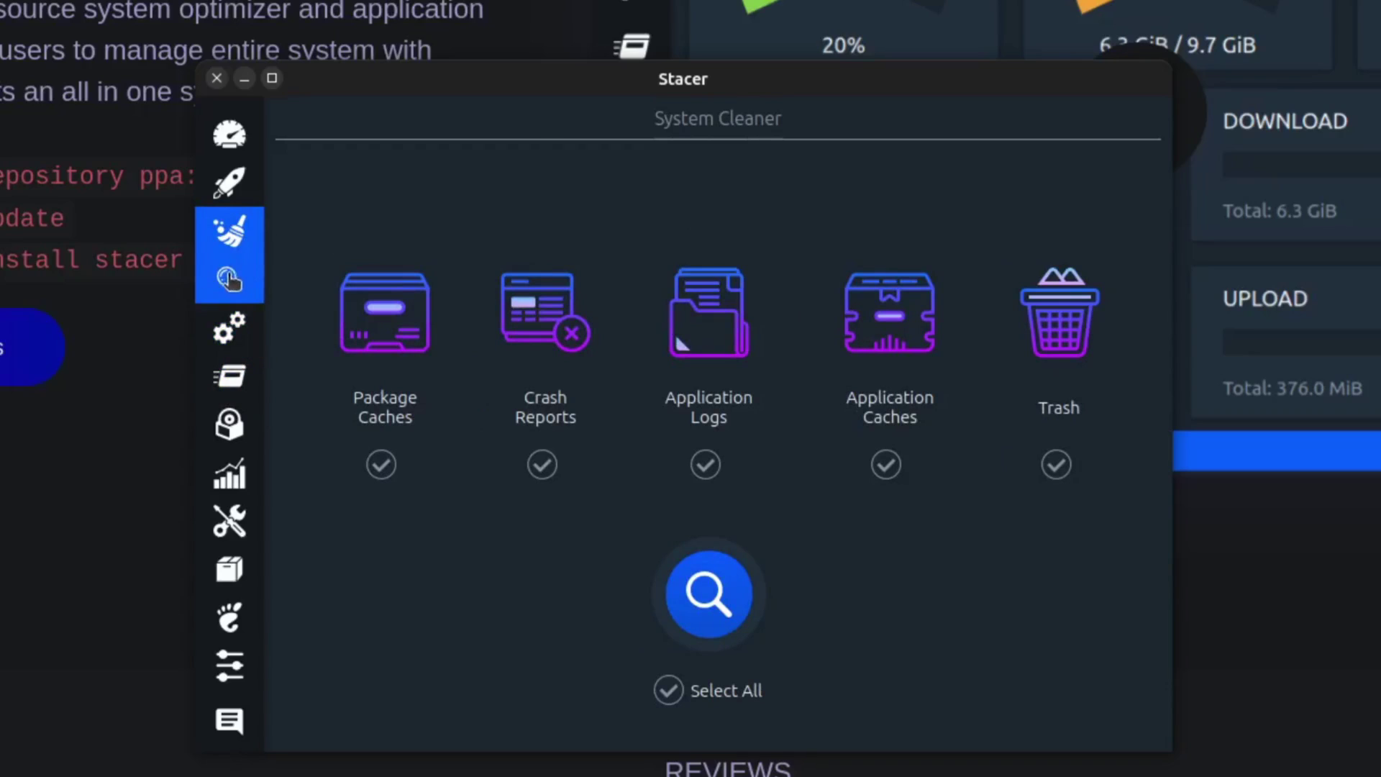
{"action": "left_click", "coordinate": [241, 274]}
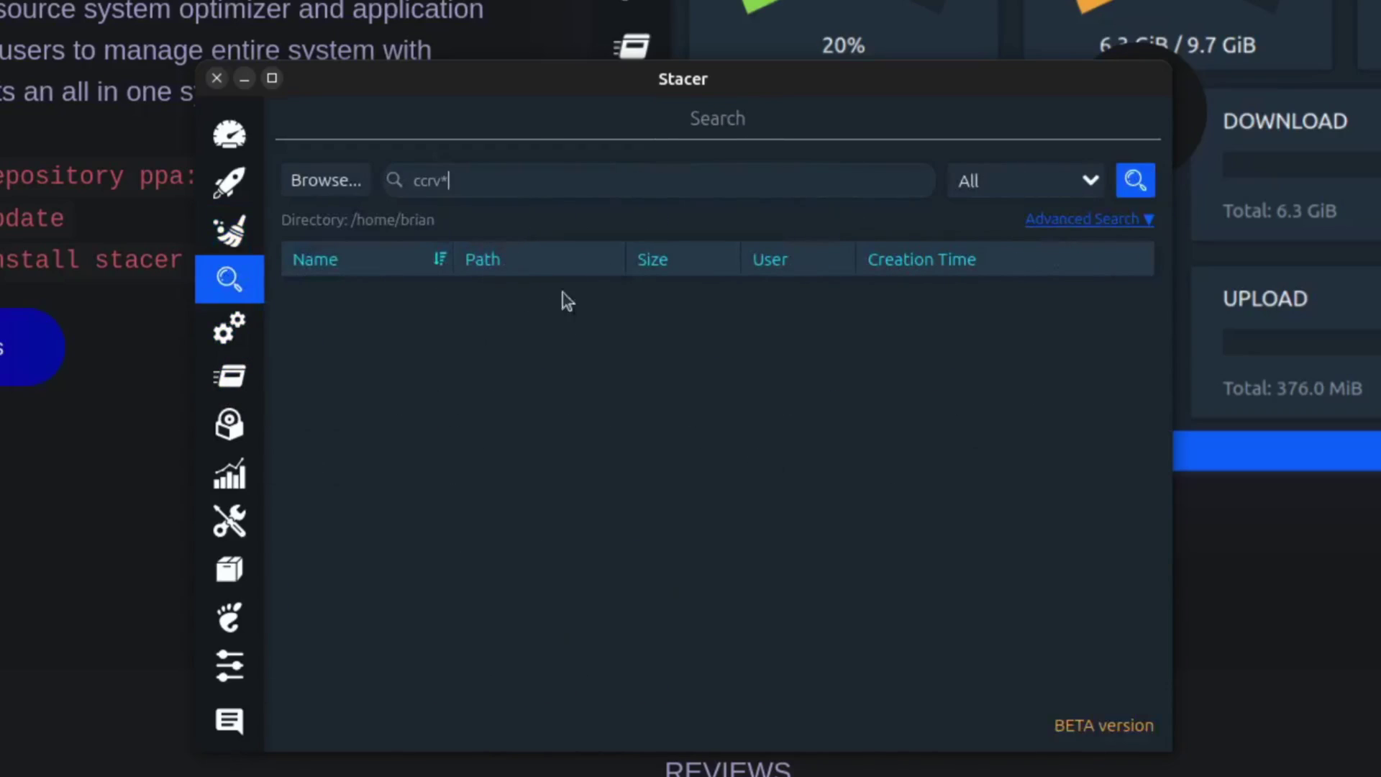
{"action": "left_click", "coordinate": [253, 344]}
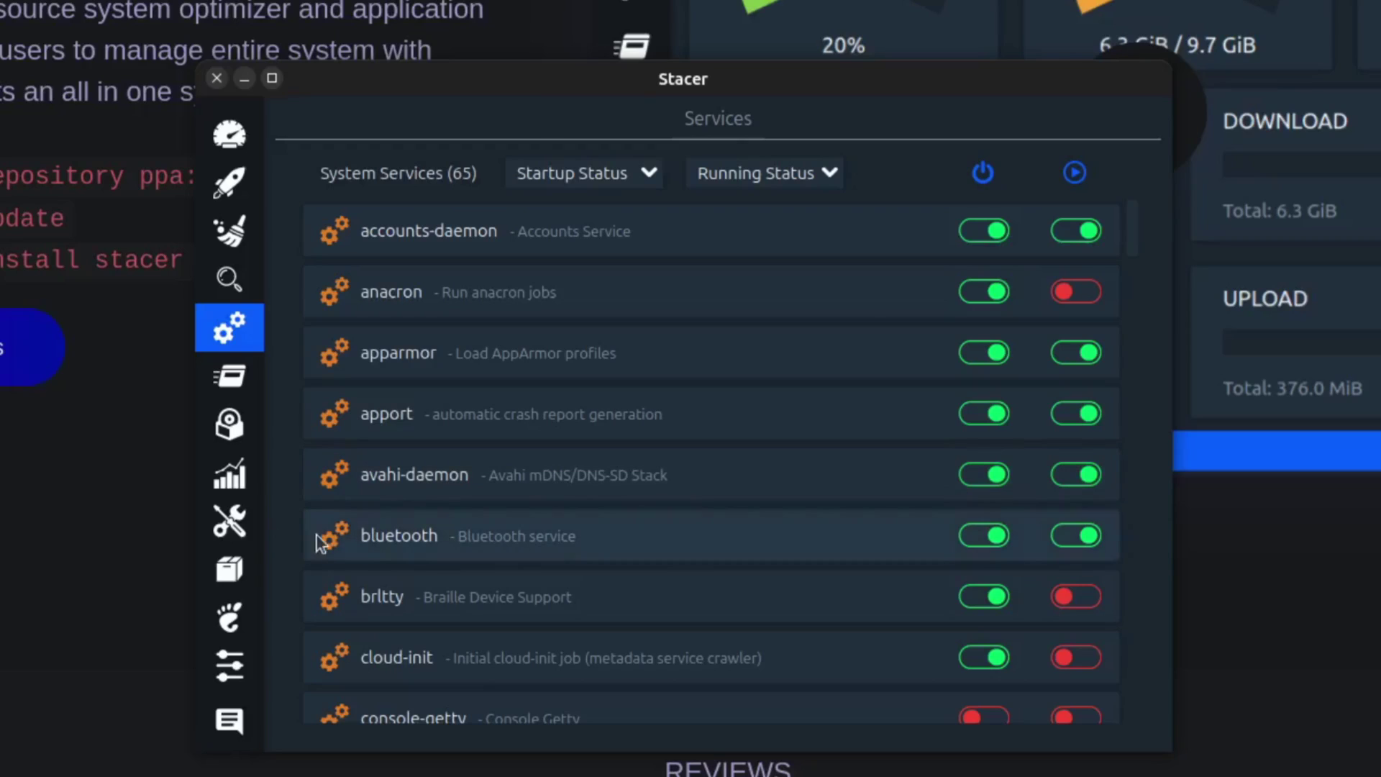
Open a new terminal, maximize it and enlarge its text.
{"action": "key", "text": "ctrl+alt+t"}
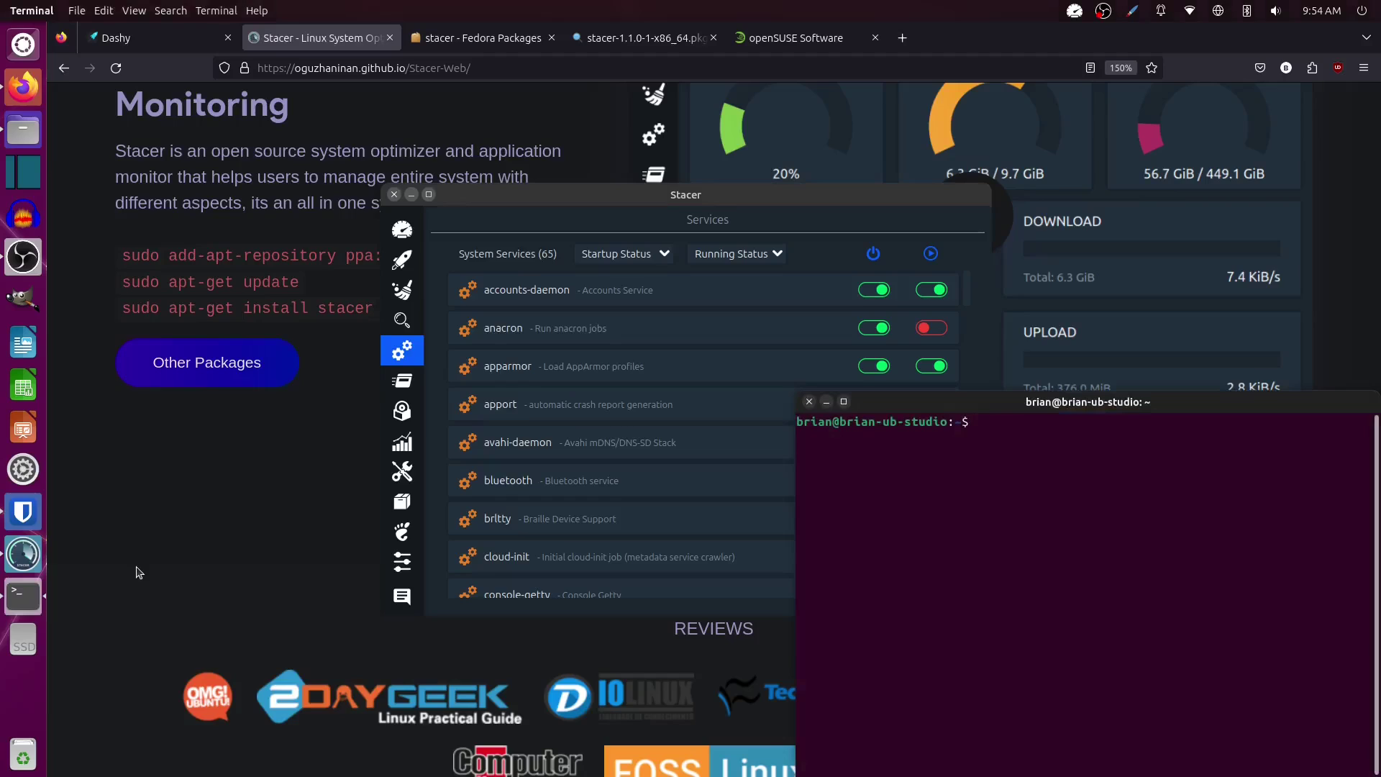
{"action": "left_click_drag", "start_coordinate": [907, 403], "coordinate": [602, 6]}
{"action": "key", "text": "ctrl+plus"}
{"action": "key", "text": "ctrl+plus"}
{"action": "key", "text": "ctrl+plus"}
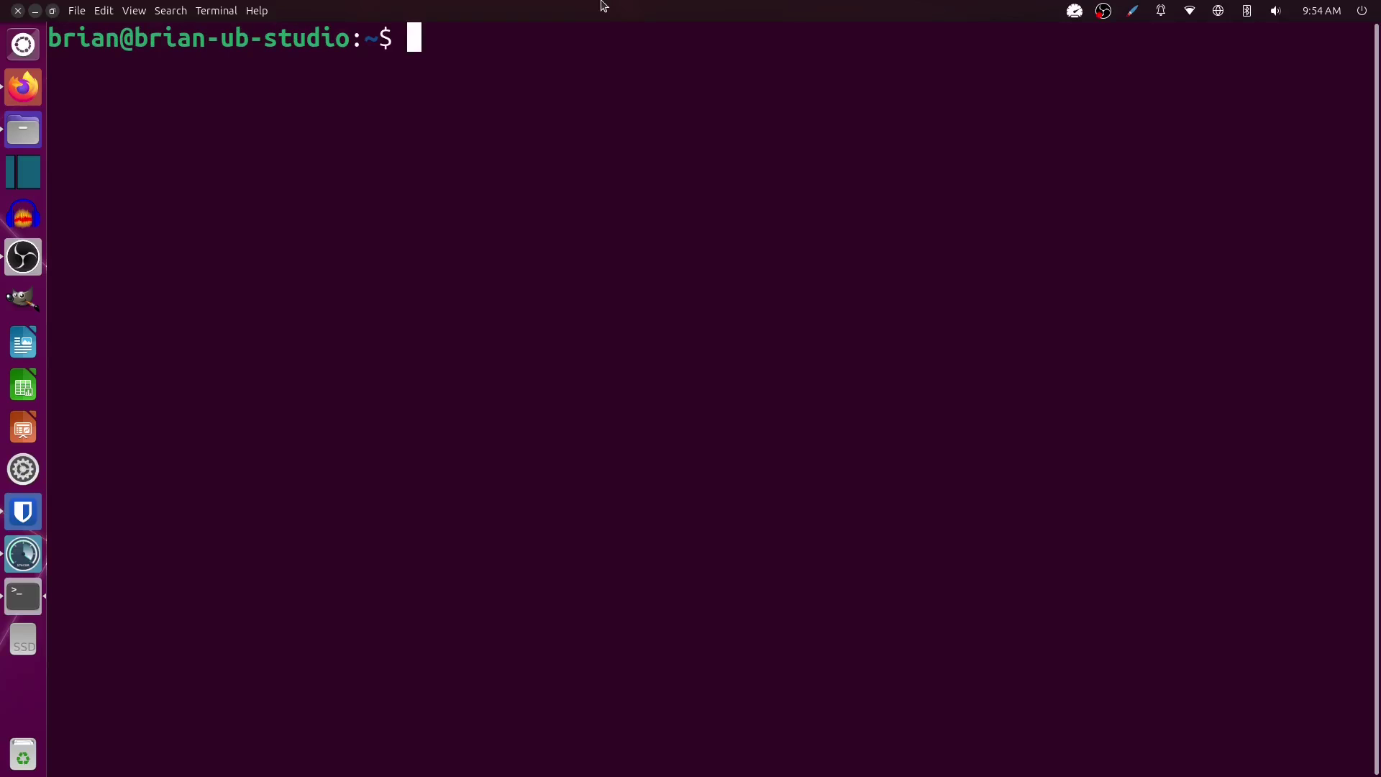
Draft 'sudo systemctl restart servicename.service' and a status example, then erase them.
{"action": "type", "text": "sudo sys"}
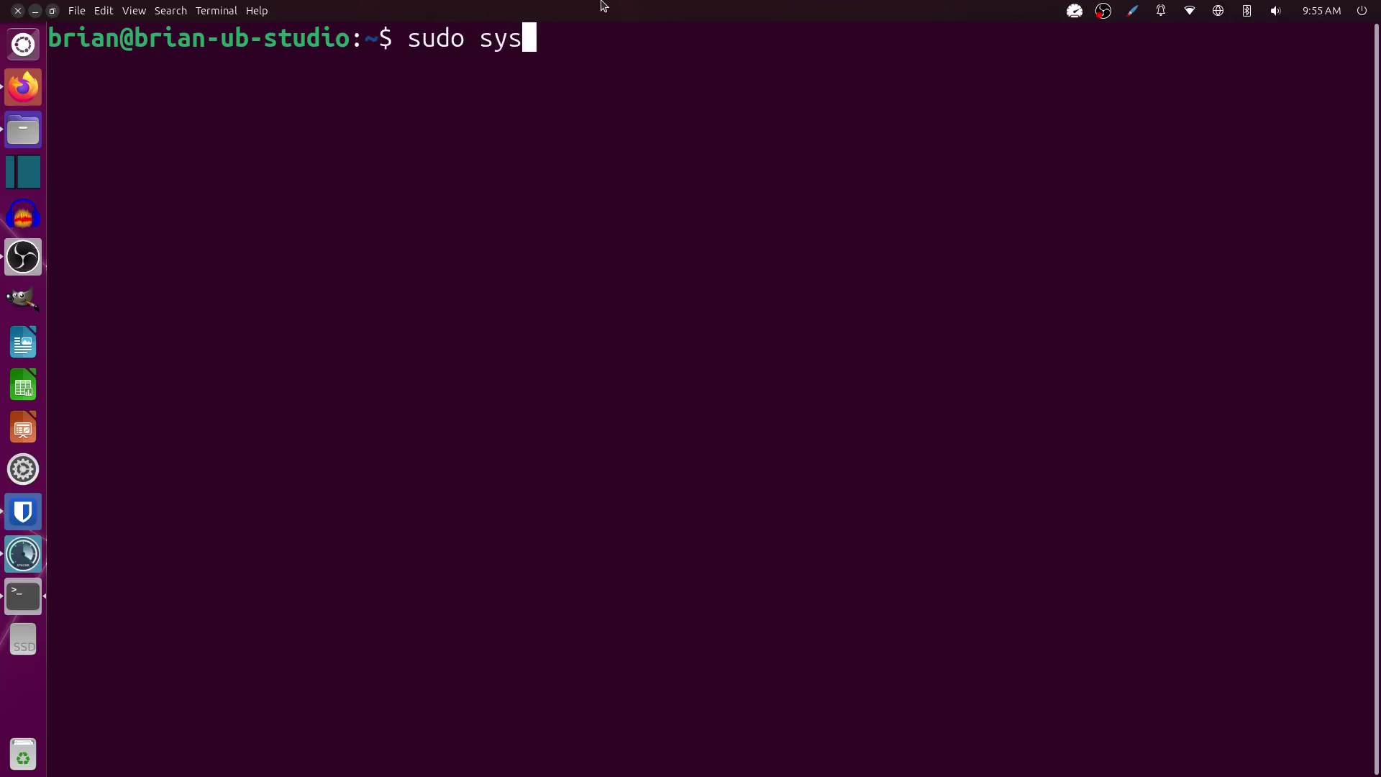
{"action": "type", "text": "temctl rest"}
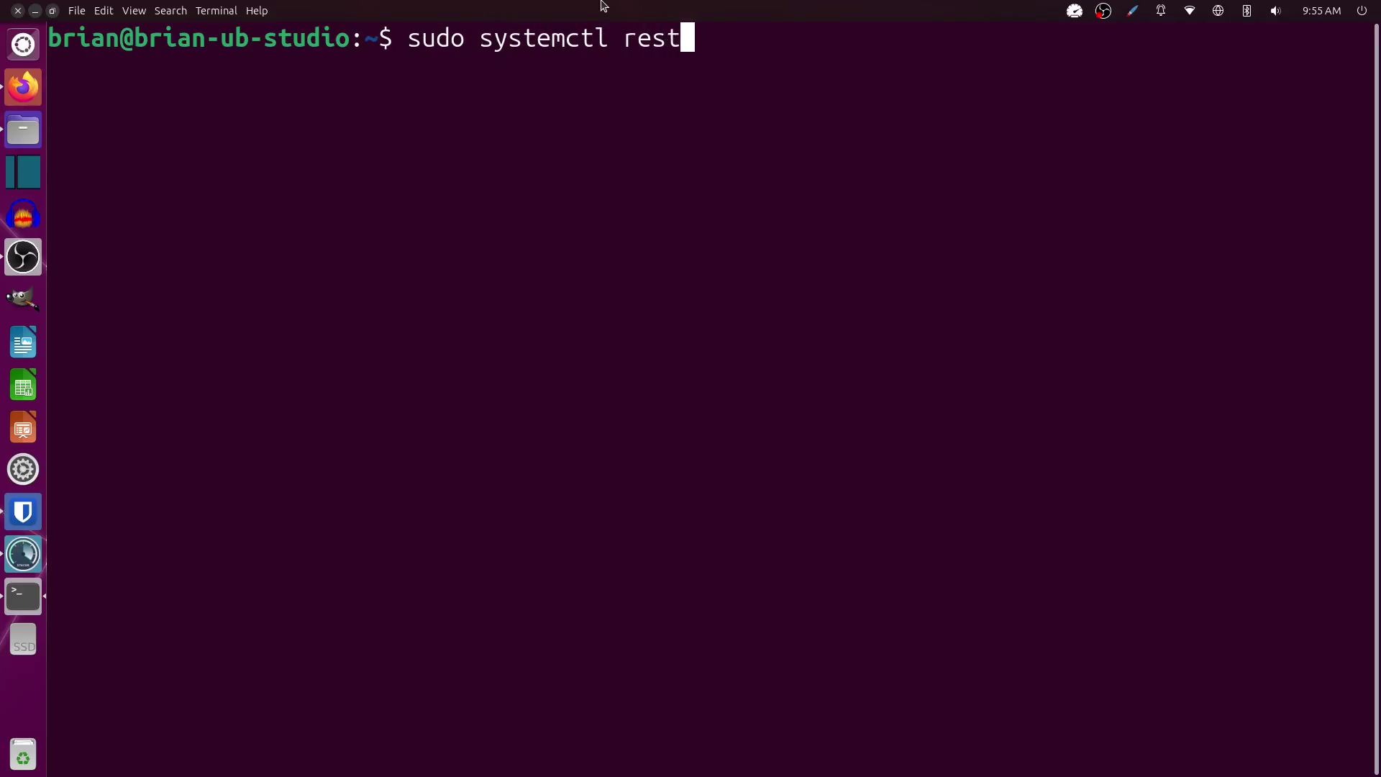
{"action": "type", "text": "art service"}
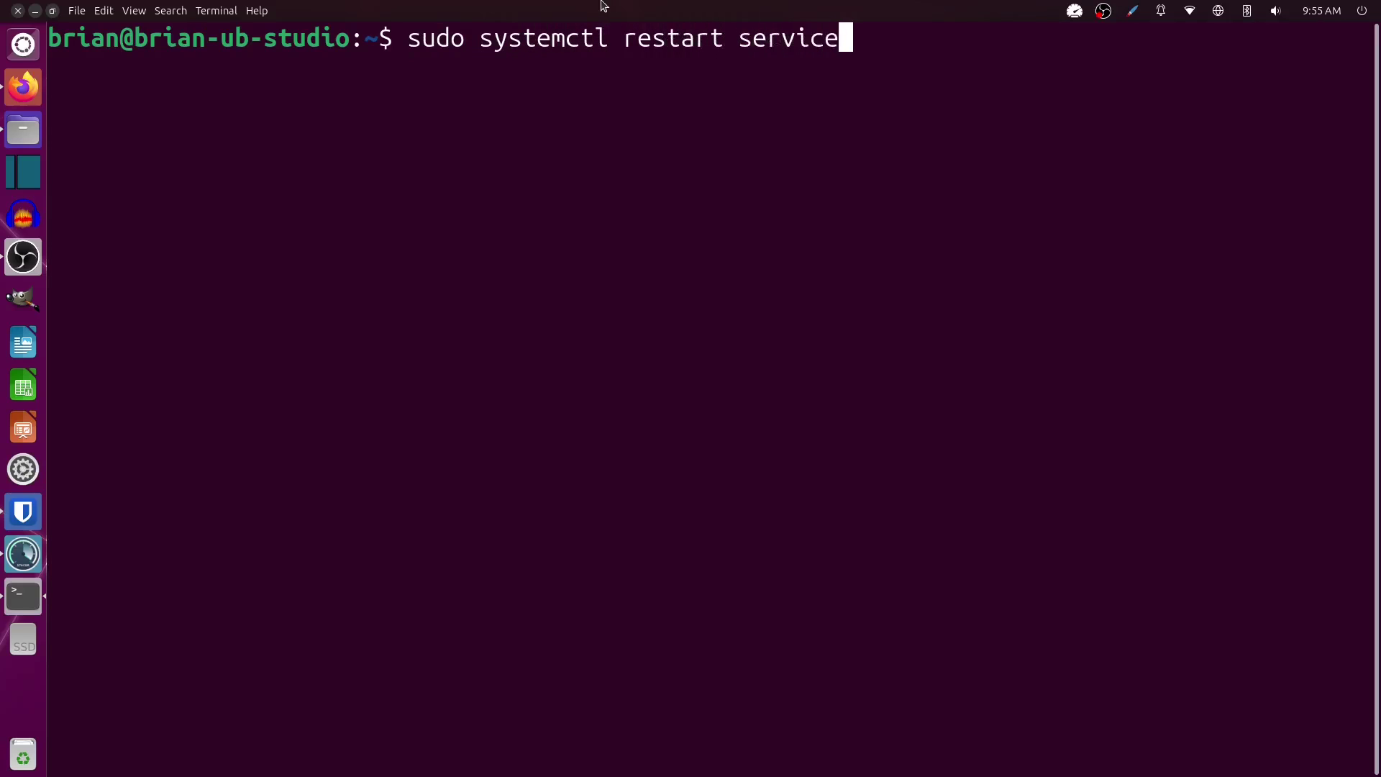
{"action": "type", "text": "name.service"}
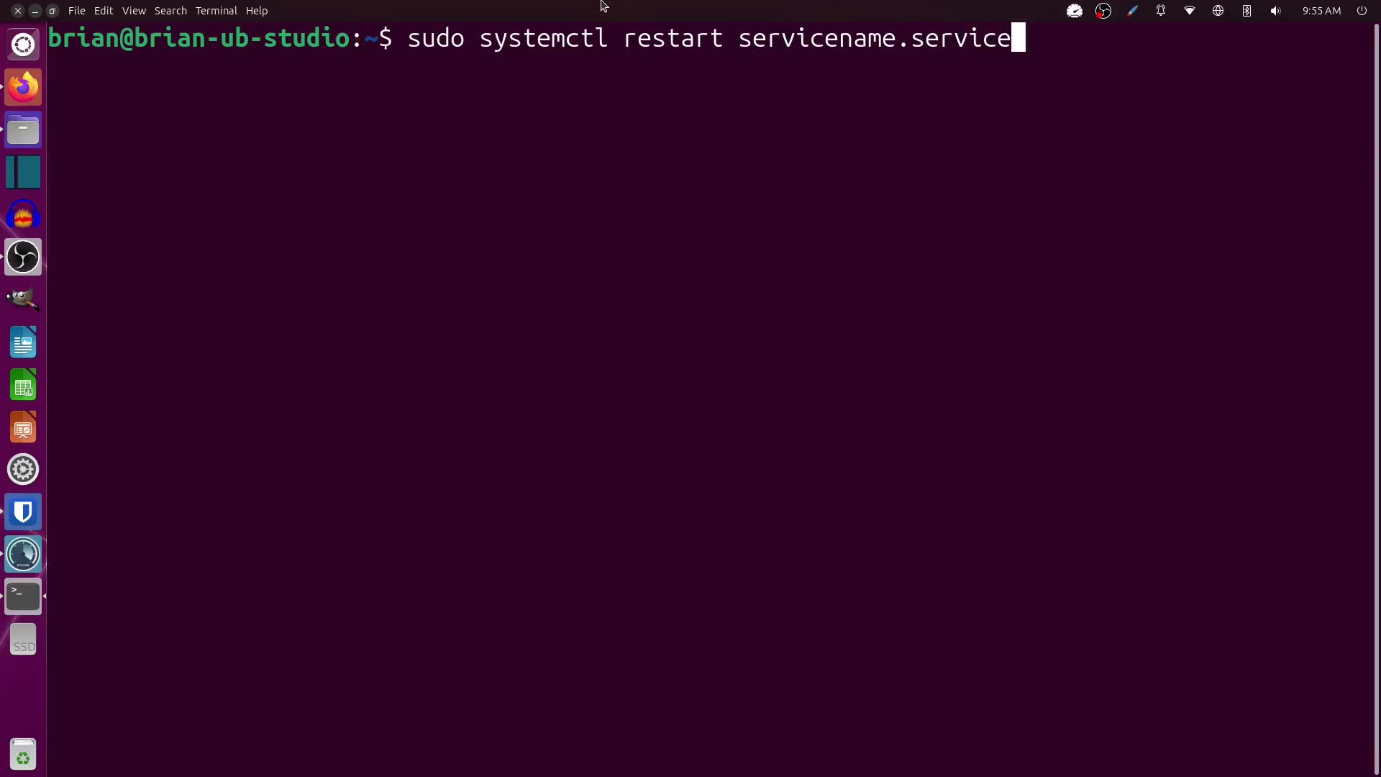
{"action": "key", "text": "BackSpace"}
{"action": "key", "text": "BackSpace"}
{"action": "key", "text": "BackSpace"}
{"action": "key", "text": "BackSpace"}
{"action": "key", "text": "BackSpace"}
{"action": "key", "text": "BackSpace"}
{"action": "key", "text": "BackSpace"}
{"action": "key", "text": "BackSpace"}
{"action": "key", "text": "BackSpace"}
{"action": "key", "text": "BackSpace"}
{"action": "key", "text": "BackSpace"}
{"action": "key", "text": "BackSpace"}
{"action": "key", "text": "BackSpace"}
{"action": "key", "text": "BackSpace"}
{"action": "key", "text": "BackSpace"}
{"action": "key", "text": "BackSpace"}
{"action": "key", "text": "BackSpace"}
{"action": "key", "text": "BackSpace"}
{"action": "key", "text": "BackSpace"}
{"action": "key", "text": "BackSpace"}
{"action": "key", "text": "BackSpace"}
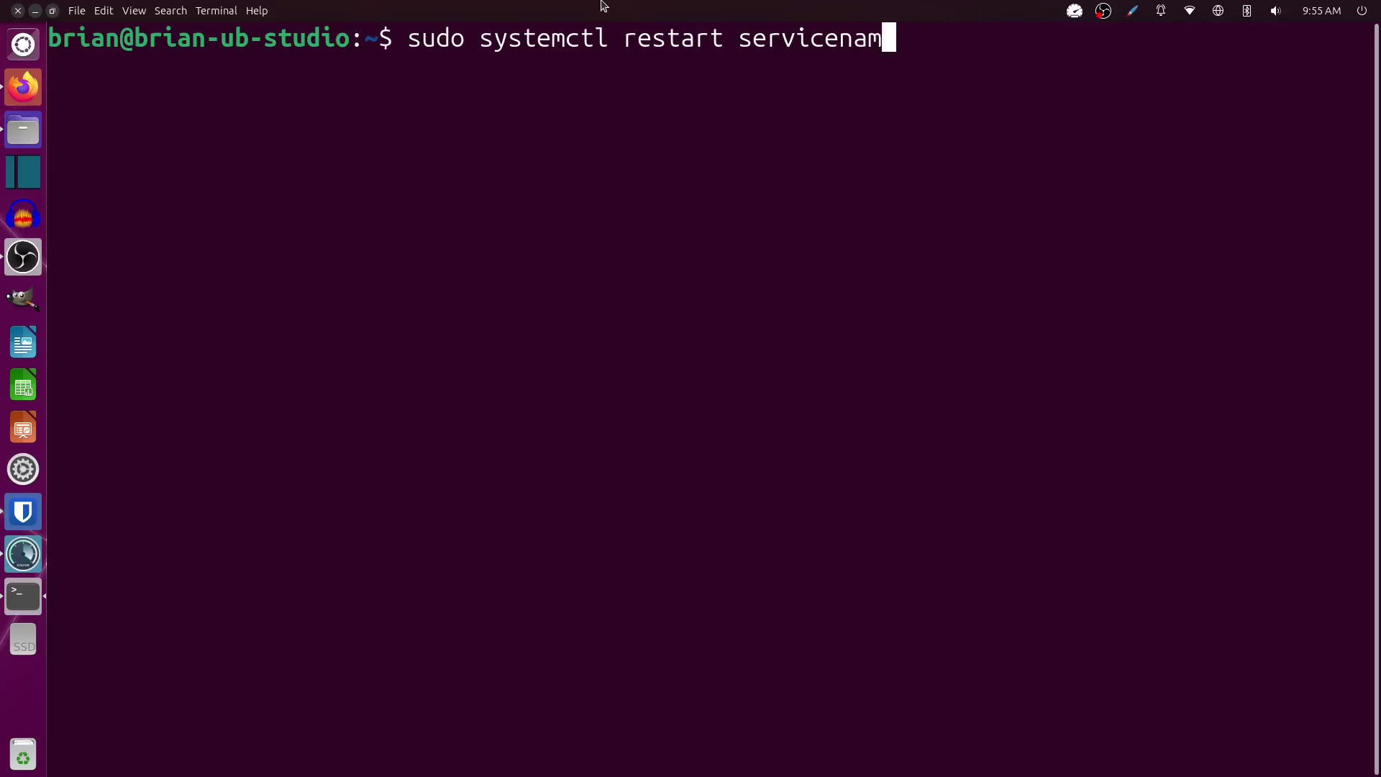
{"action": "type", "text": "mctl "}
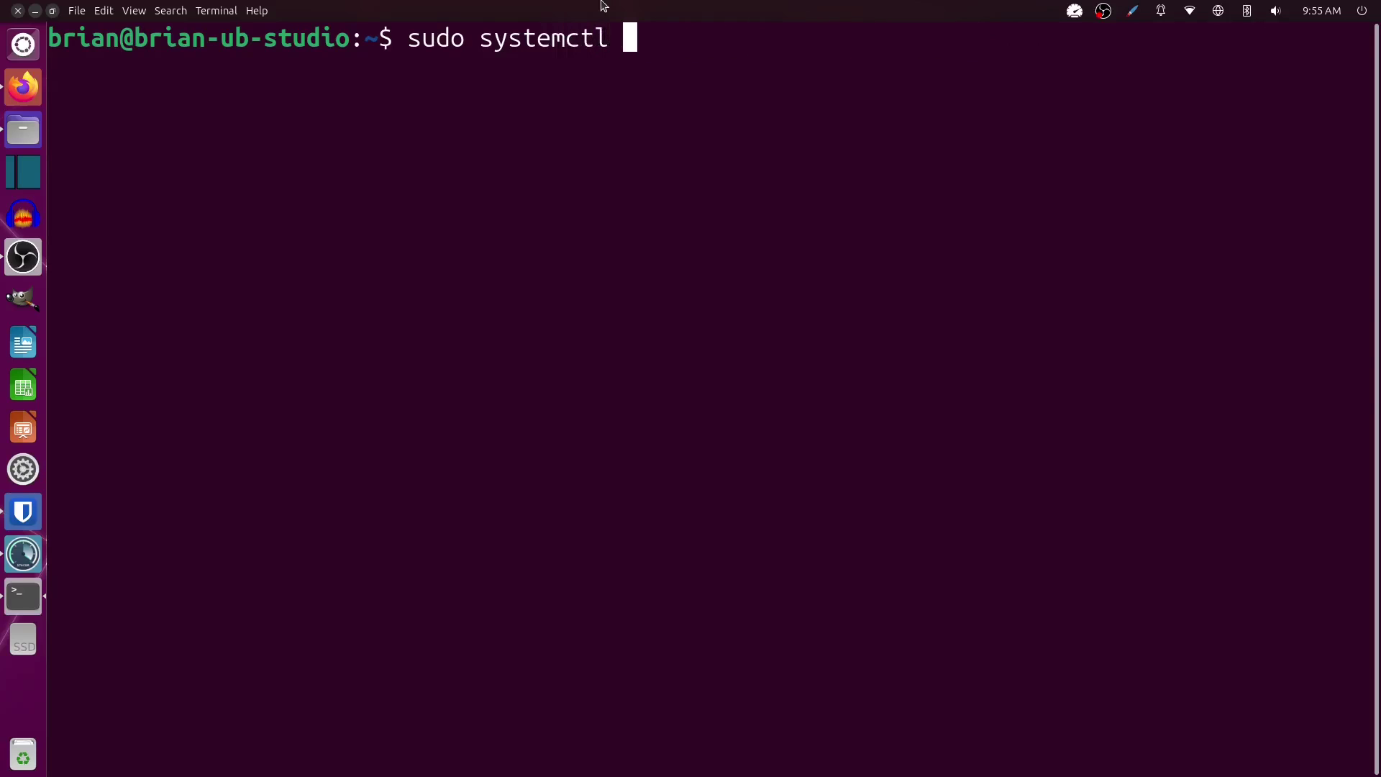
{"action": "type", "text": "stataus serv"}
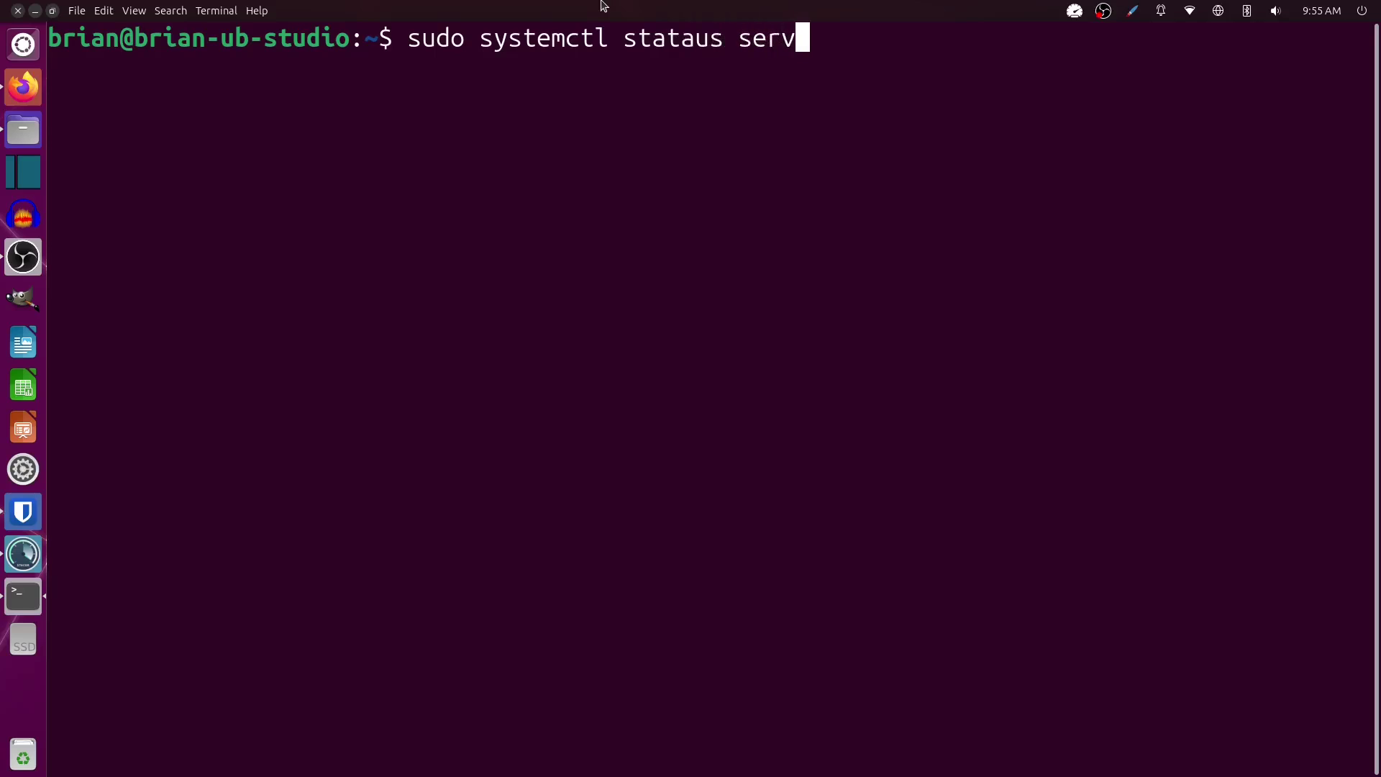
{"action": "type", "text": "icename.service"}
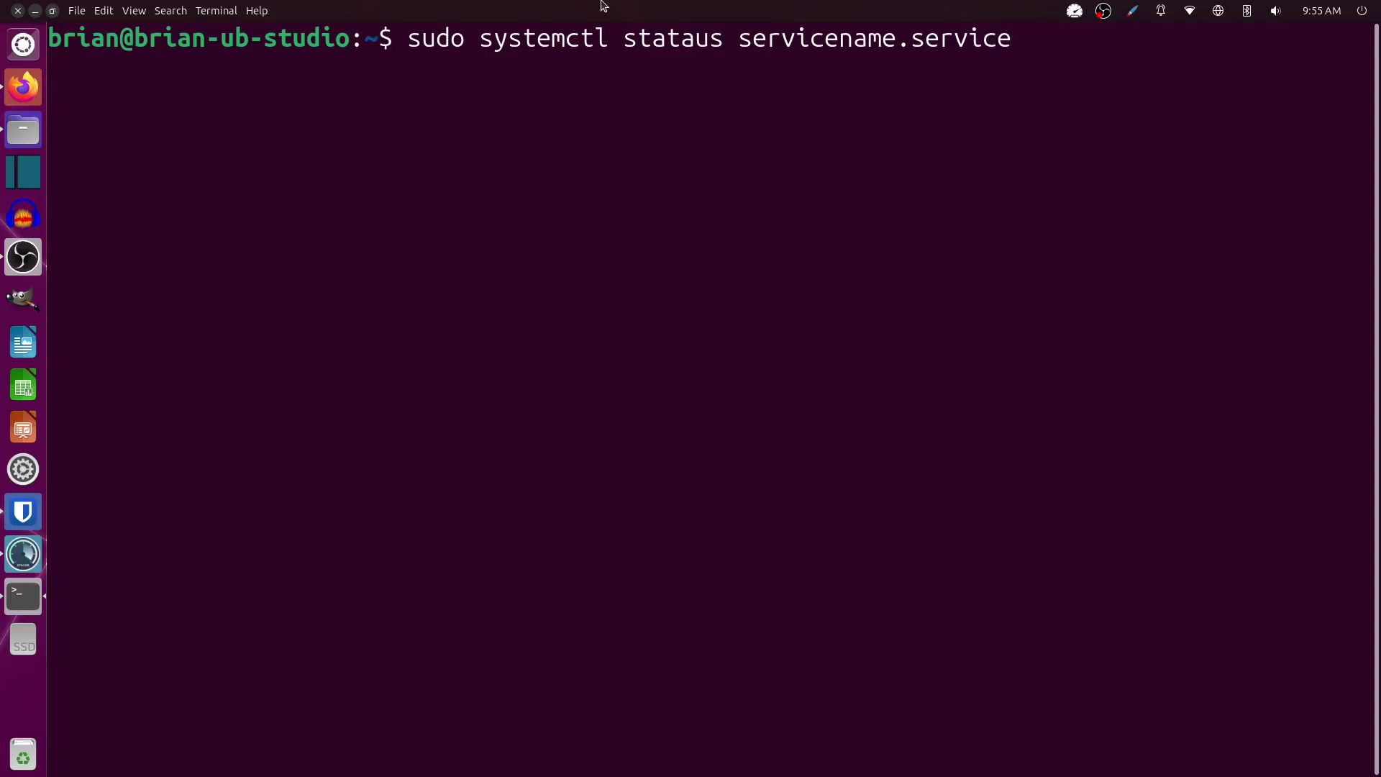
{"action": "key", "text": "BackSpace"}
{"action": "key", "text": "BackSpace"}
{"action": "key", "text": "BackSpace"}
{"action": "key", "text": "BackSpace"}
{"action": "key", "text": "BackSpace"}
{"action": "key", "text": "BackSpace"}
{"action": "key", "text": "BackSpace"}
{"action": "key", "text": "BackSpace"}
{"action": "key", "text": "BackSpace"}
{"action": "key", "text": "BackSpace"}
{"action": "key", "text": "BackSpace"}
{"action": "key", "text": "BackSpace"}
{"action": "key", "text": "BackSpace"}
{"action": "key", "text": "BackSpace"}
{"action": "key", "text": "BackSpace"}
{"action": "key", "text": "BackSpace"}
{"action": "key", "text": "BackSpace"}
{"action": "key", "text": "BackSpace"}
{"action": "key", "text": "BackSpace"}
{"action": "key", "text": "BackSpace"}
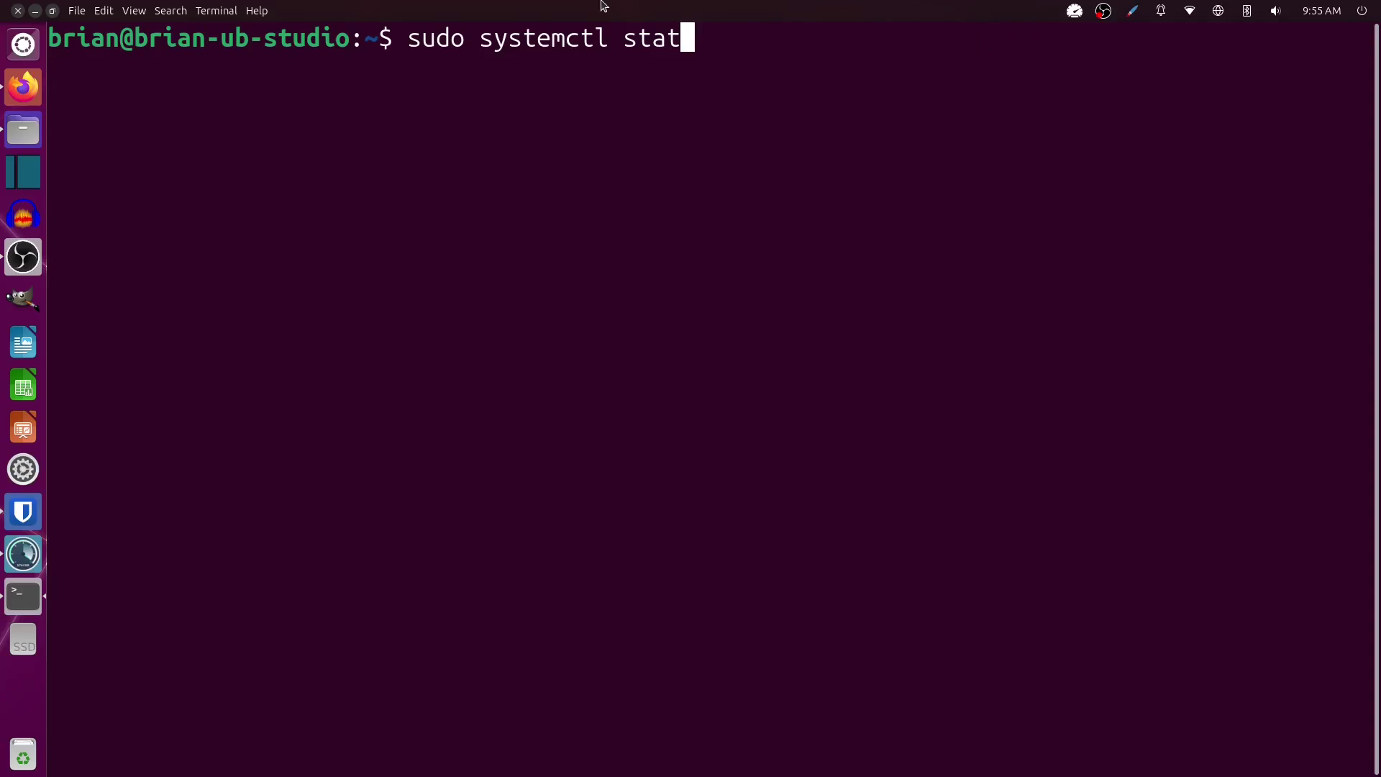
{"action": "key", "text": "BackSpace"}
{"action": "key", "text": "BackSpace"}
{"action": "key", "text": "BackSpace"}
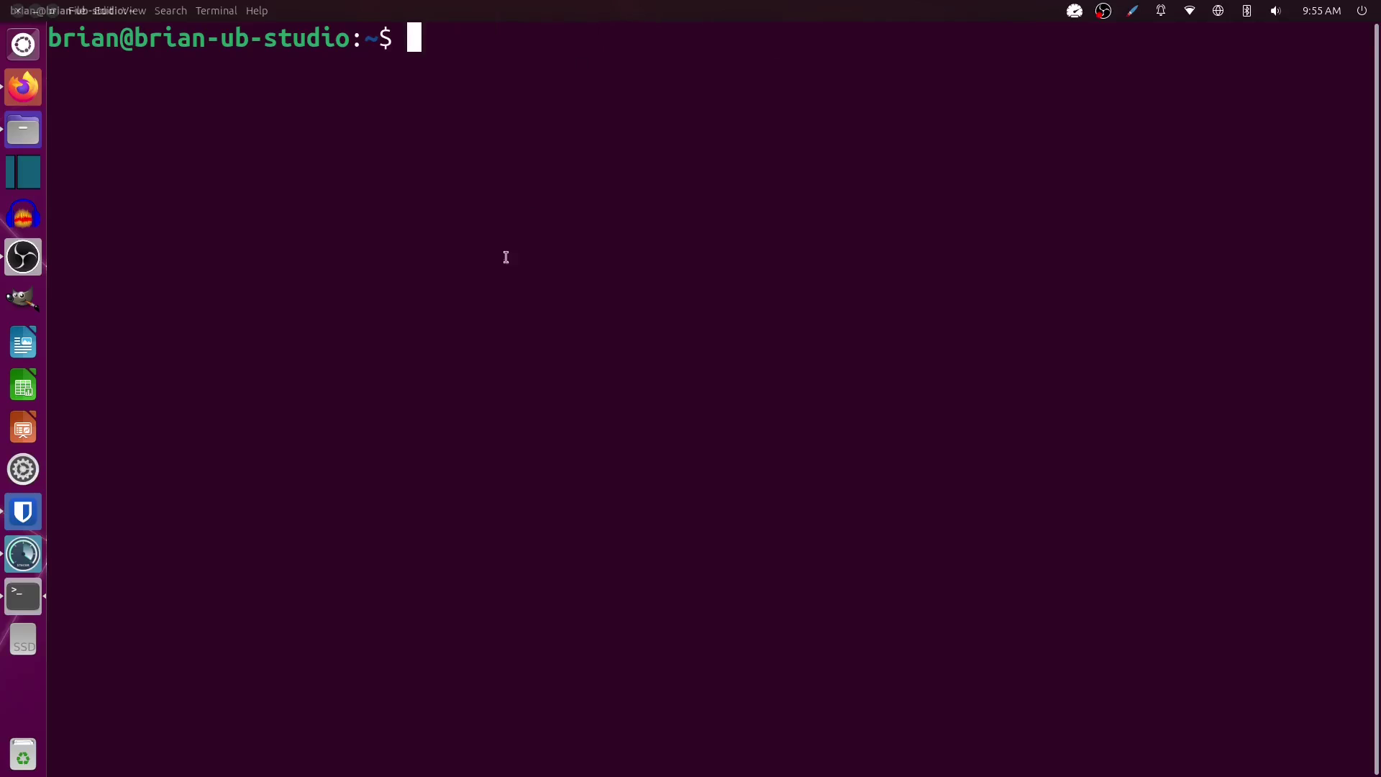
{"action": "left_click", "coordinate": [23, 554]}
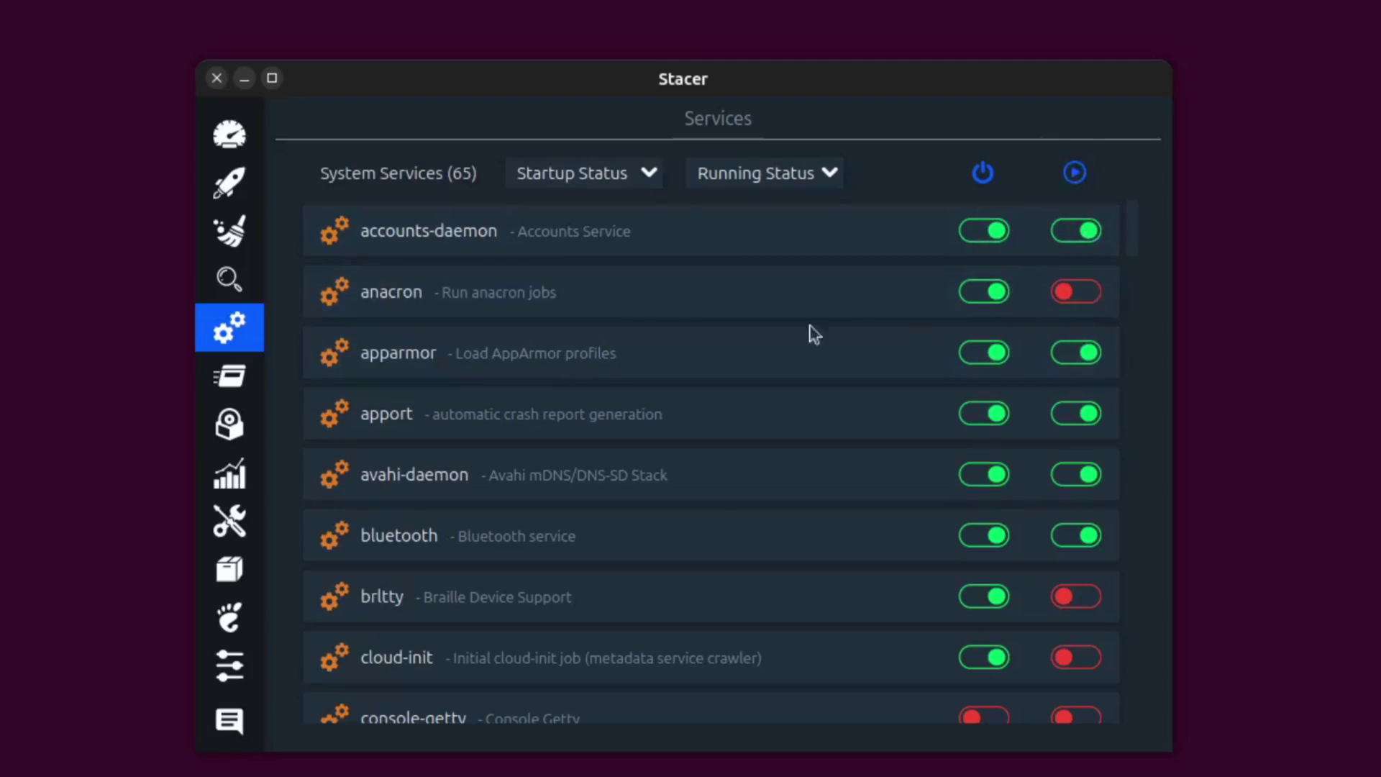
Stop the NetworkManager service, authenticating with the administrator password.
{"action": "scroll", "coordinate": [574, 348], "scroll_direction": "down", "scroll_amount": 10}
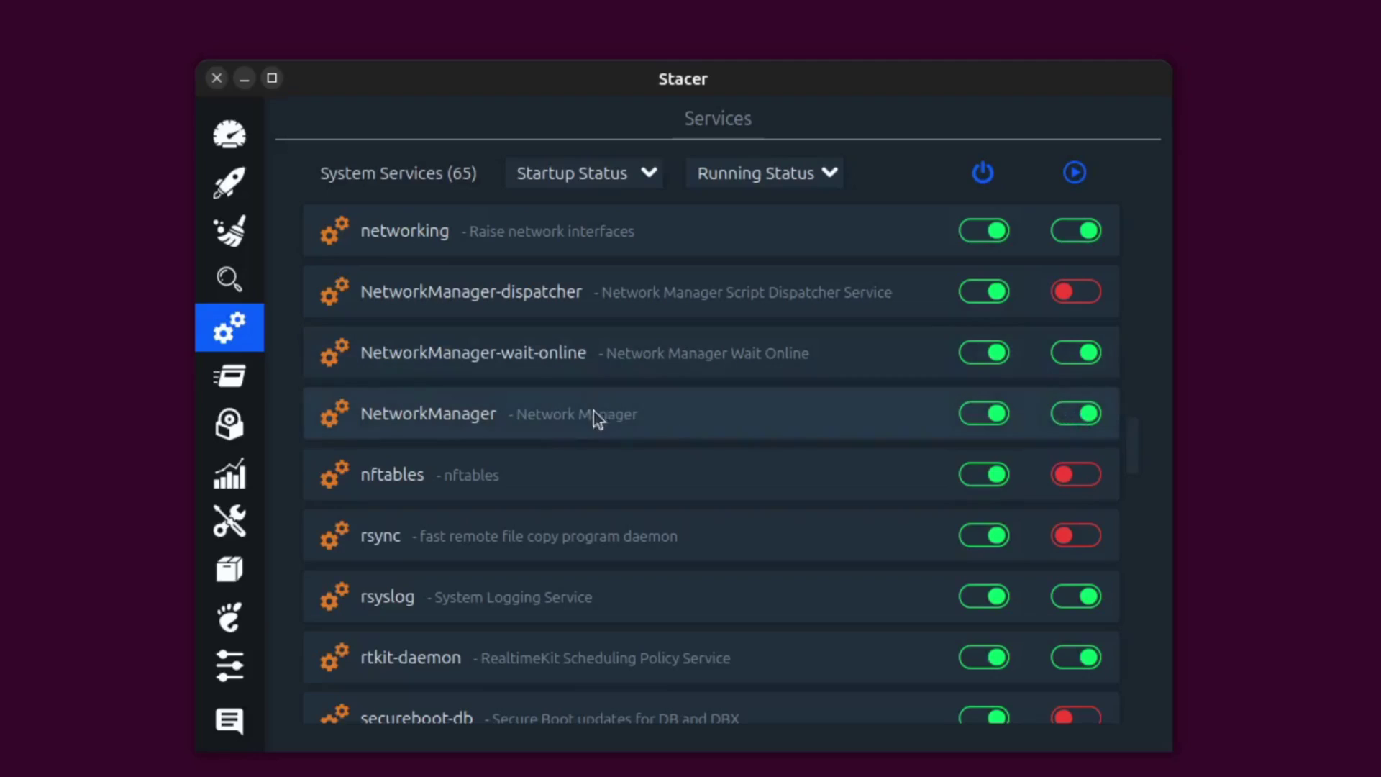
{"action": "left_click", "coordinate": [1080, 415]}
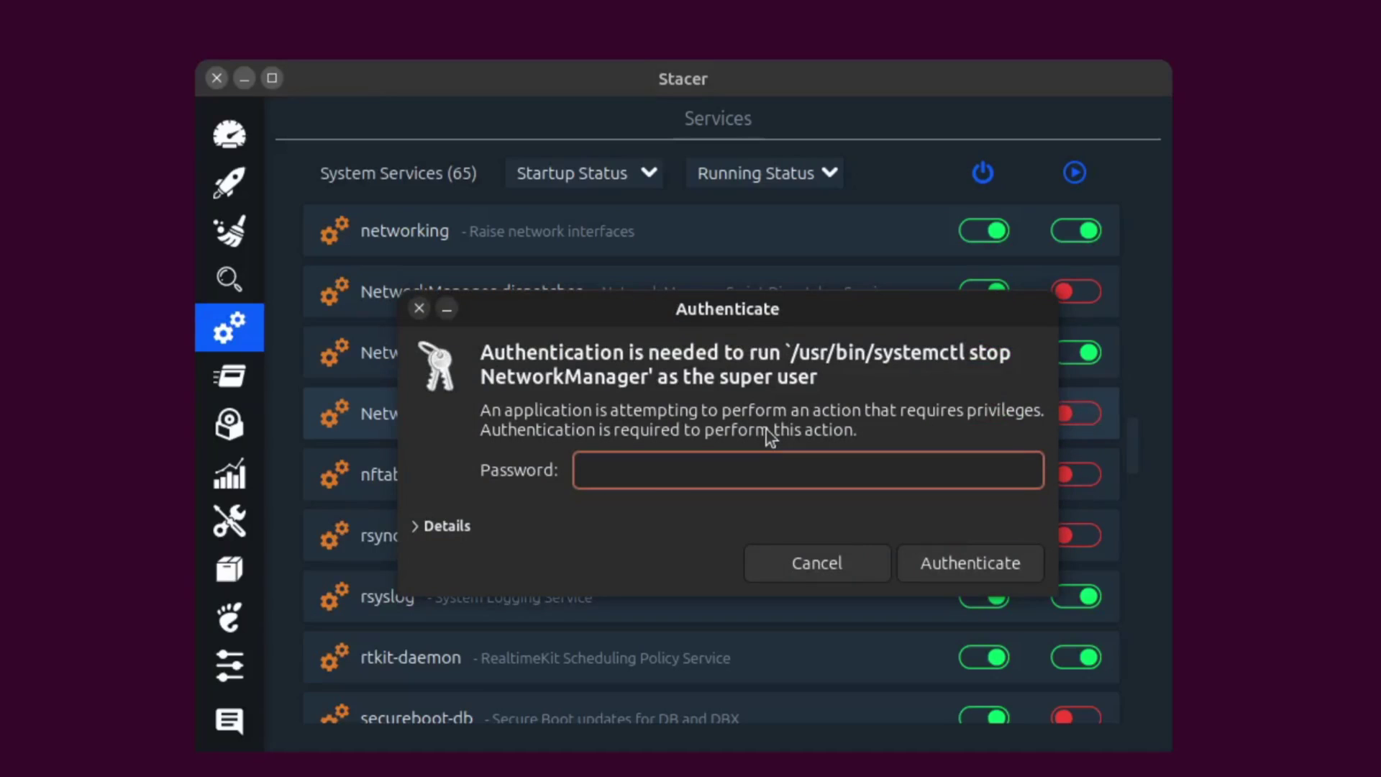
{"action": "type", "text": "•••••••••••"}
{"action": "key", "text": "Return"}
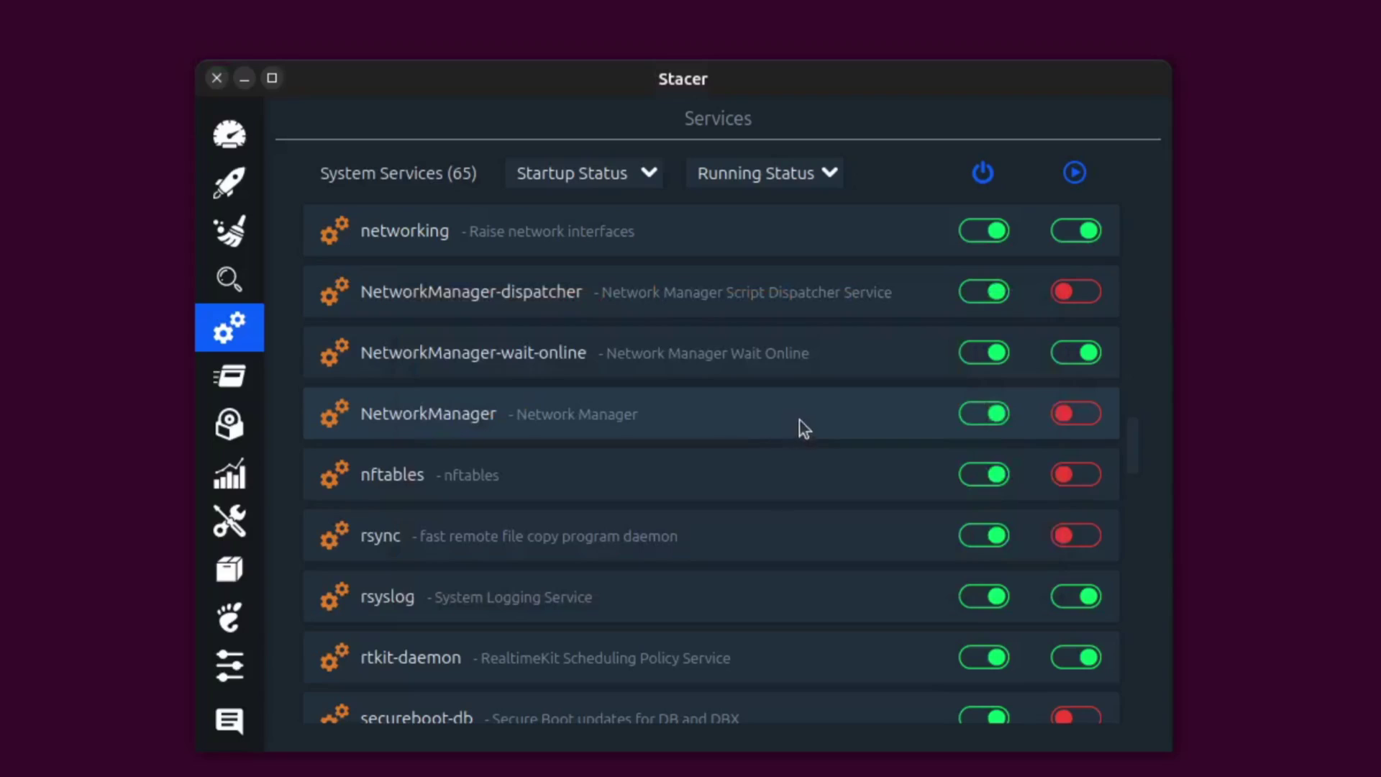
Start NetworkManager again with the administrator password and check the end of the list.
{"action": "left_click", "coordinate": [1079, 414]}
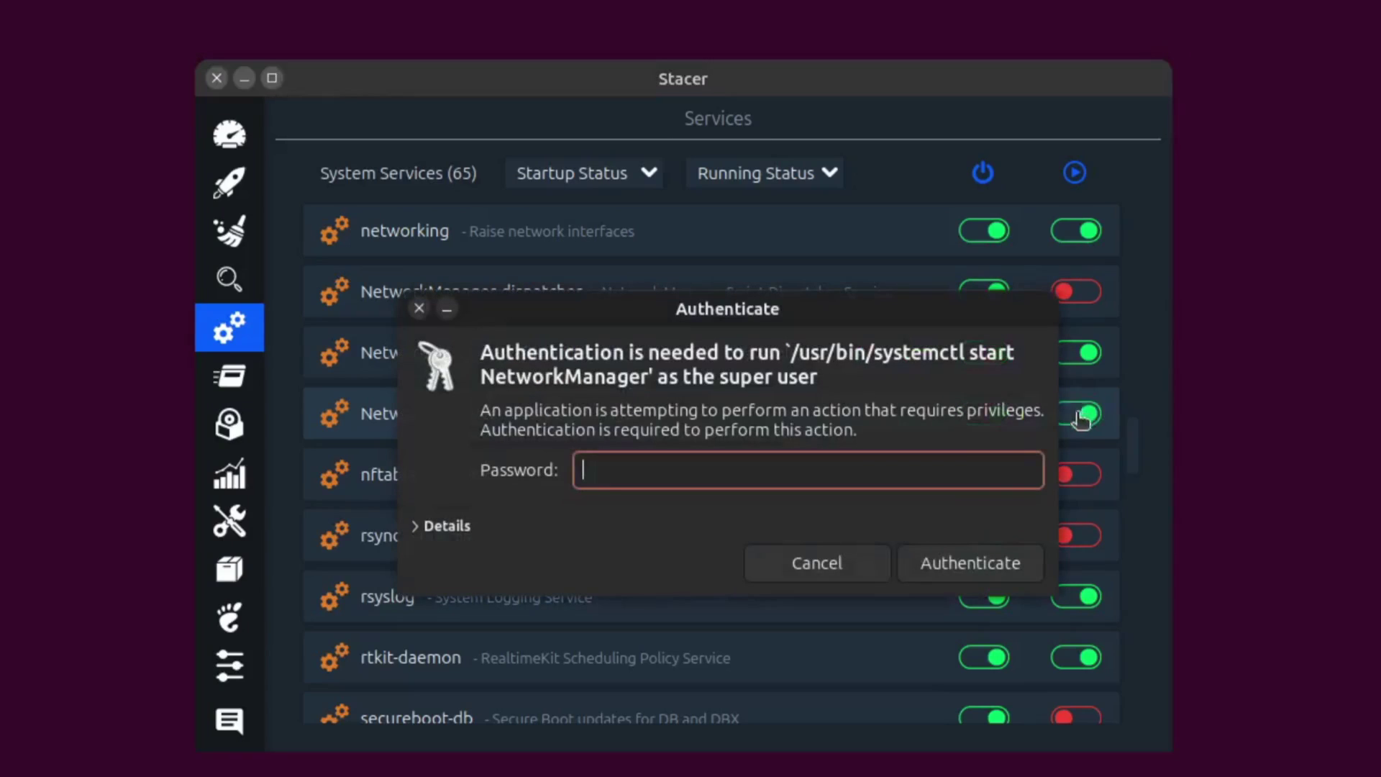
{"action": "type", "text": "••••••••••"}
{"action": "key", "text": "Return"}
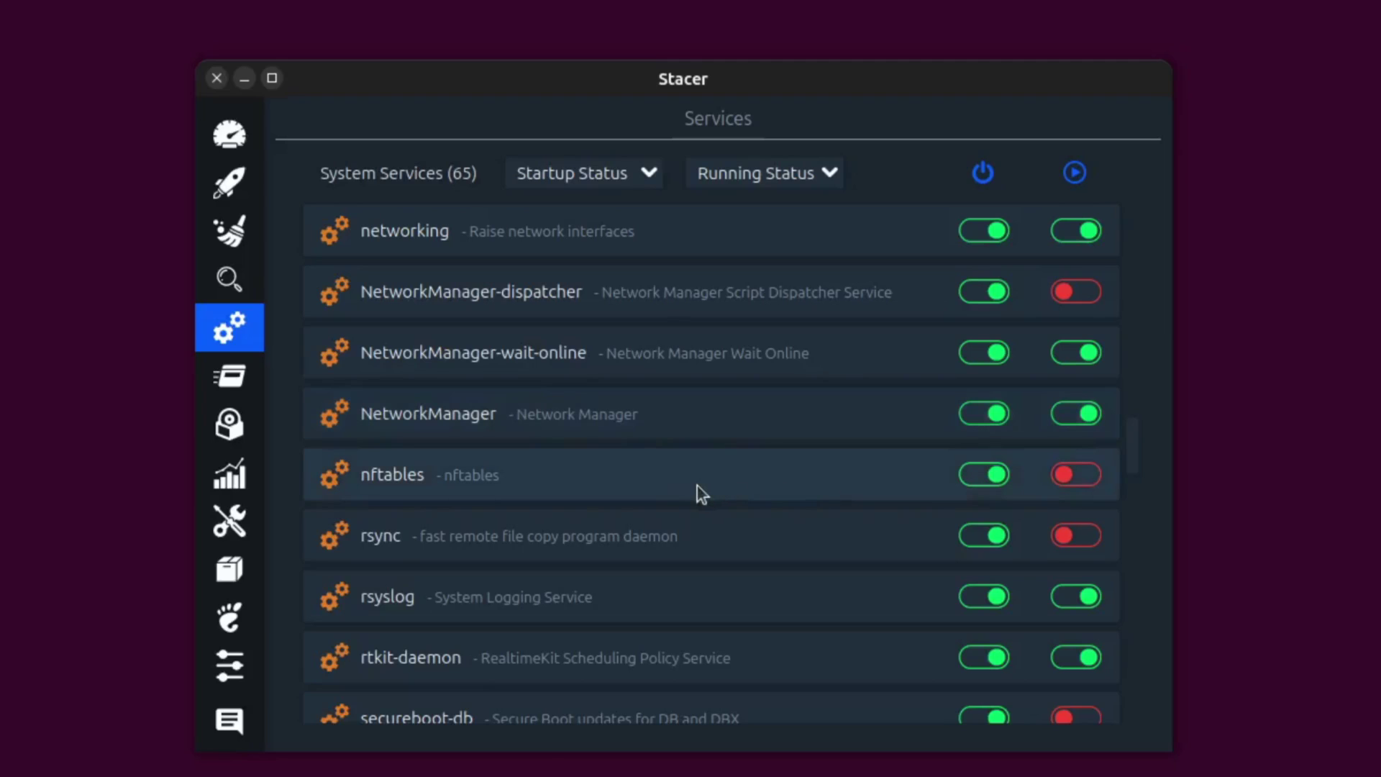
{"action": "scroll", "coordinate": [696, 486], "scroll_direction": "down", "scroll_amount": 15}
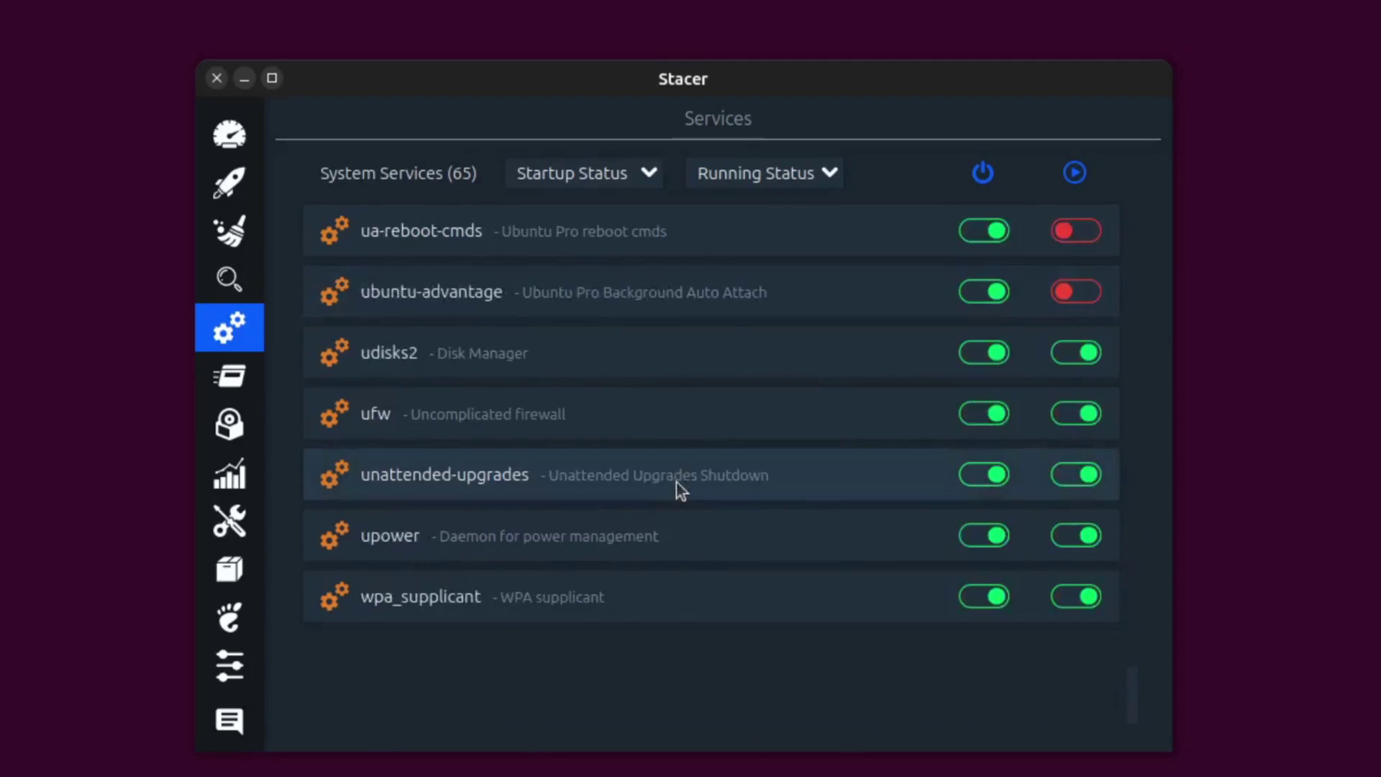
{"action": "scroll", "coordinate": [676, 481], "scroll_direction": "up", "scroll_amount": 20}
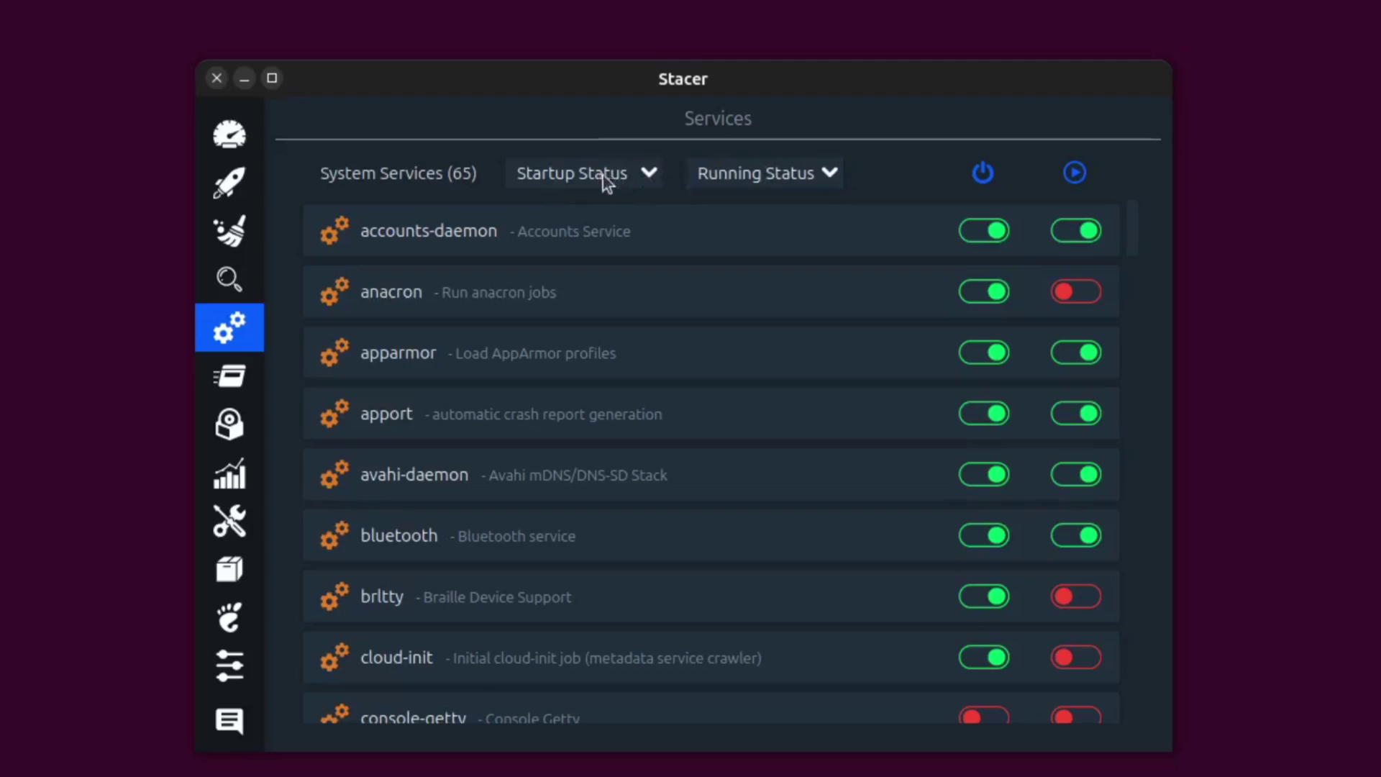
Filter services to Startup Status Enabled and Running Status Not Running.
{"action": "left_click", "coordinate": [646, 175]}
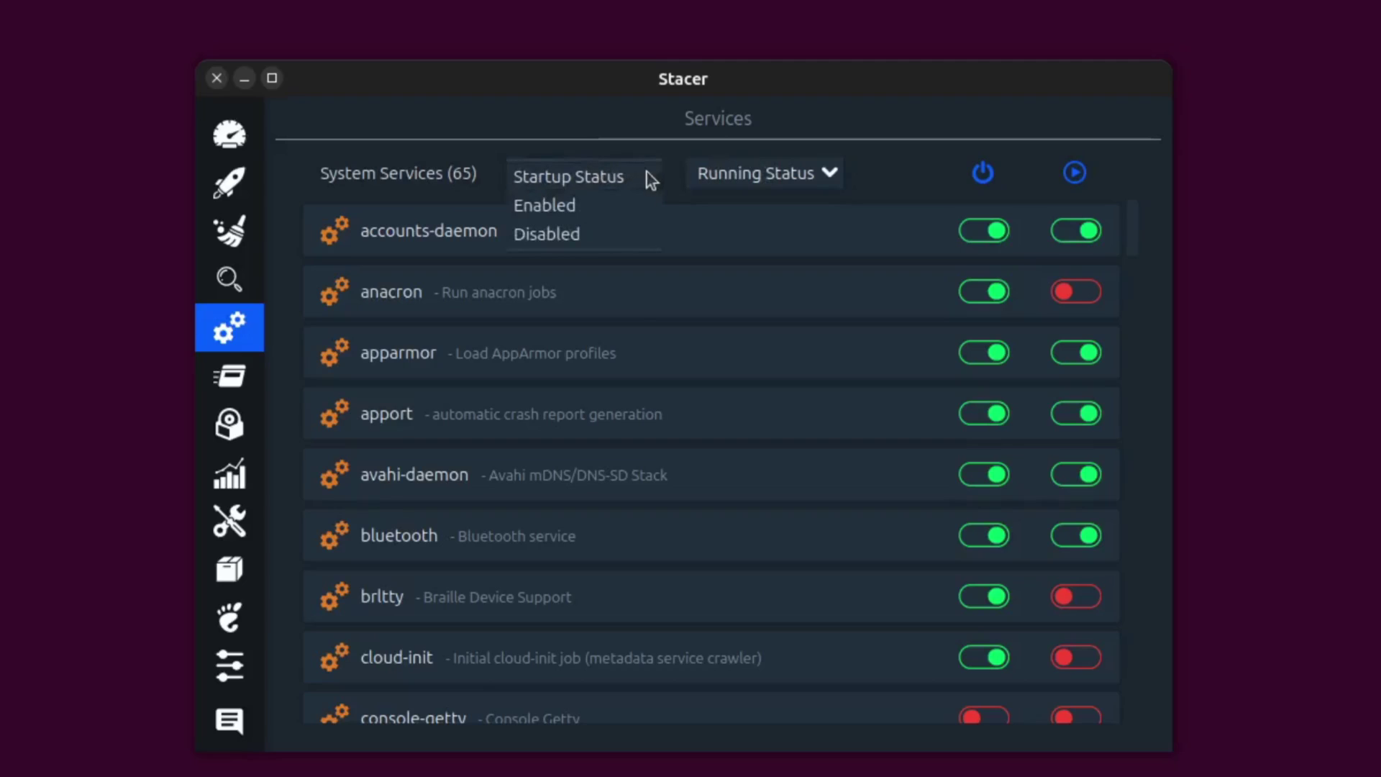
{"action": "left_click", "coordinate": [597, 207]}
{"action": "left_click", "coordinate": [809, 184]}
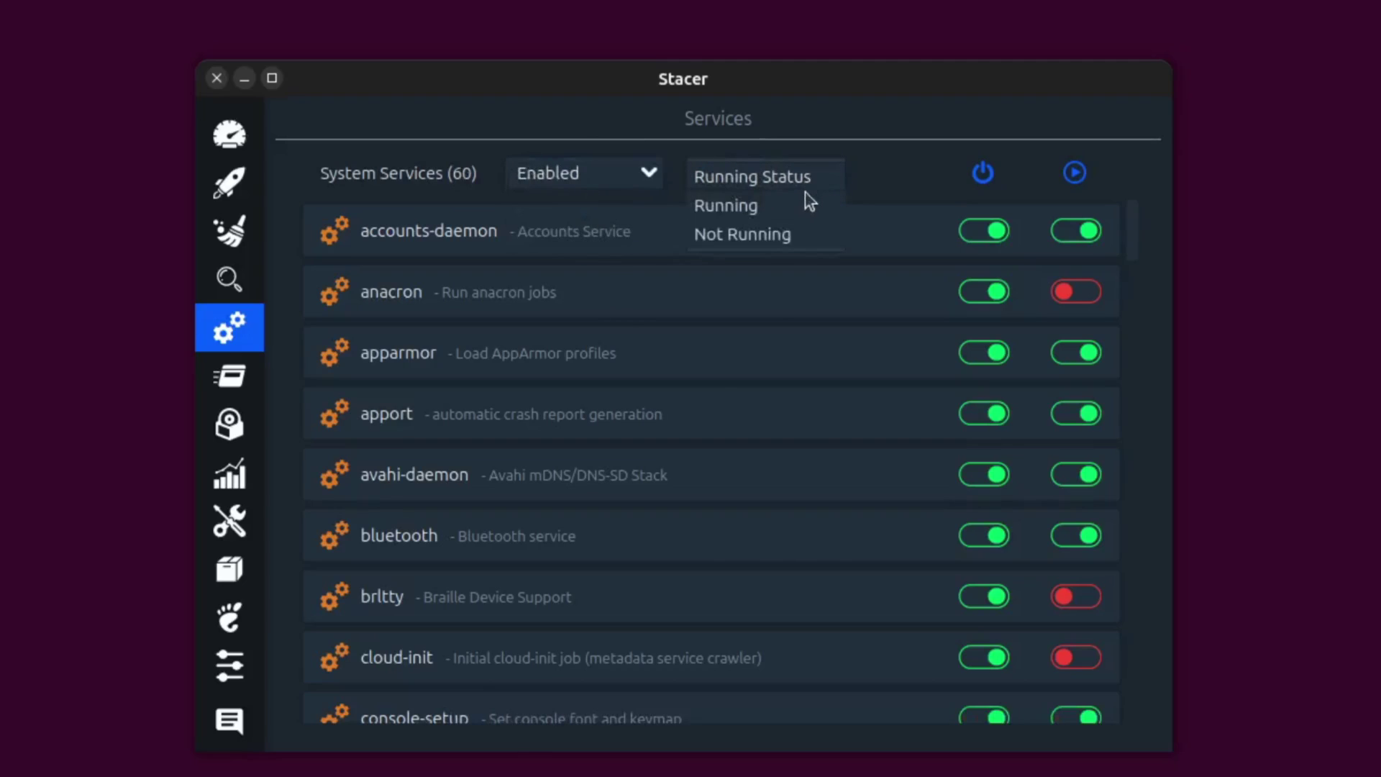
{"action": "left_click", "coordinate": [800, 241]}
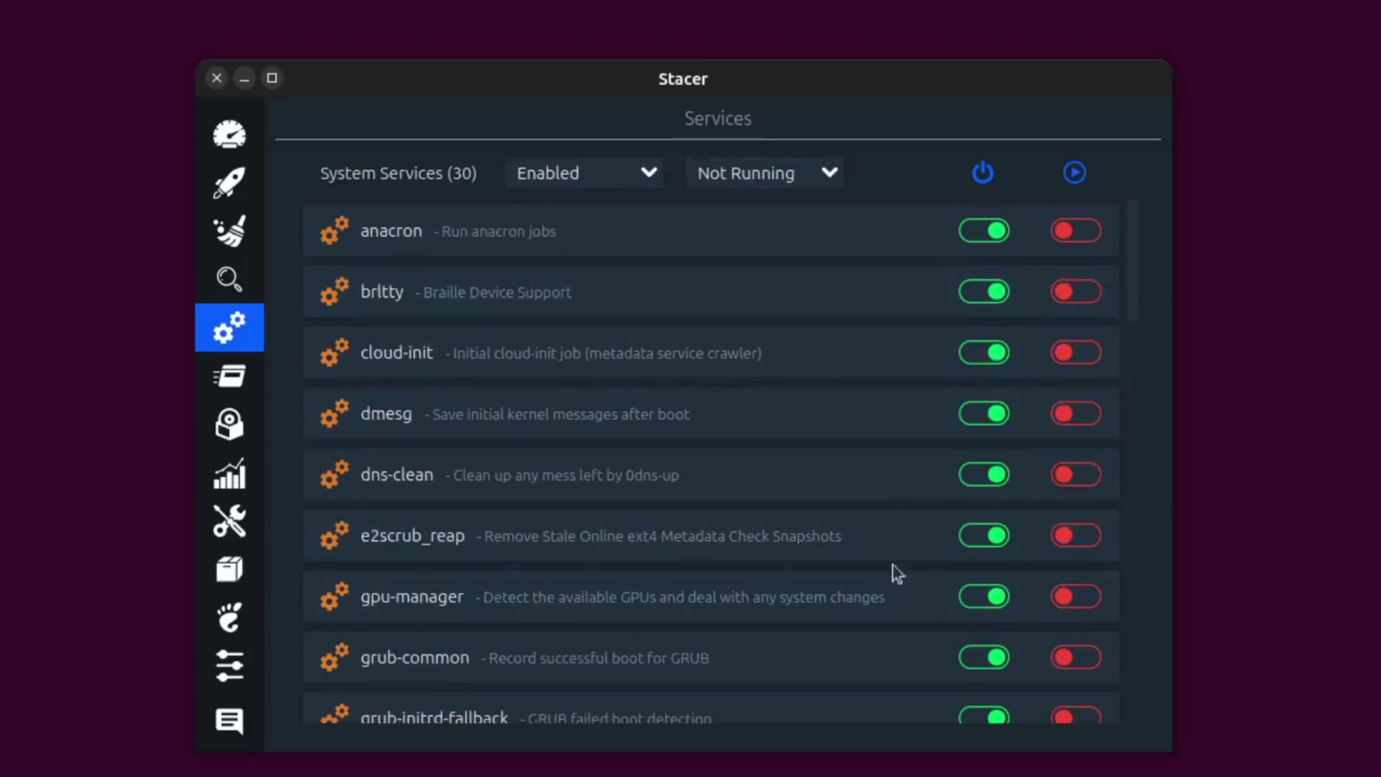
{"action": "scroll", "coordinate": [818, 382], "scroll_direction": "down", "scroll_amount": 10}
{"action": "scroll", "coordinate": [819, 403], "scroll_direction": "down", "scroll_amount": 3}
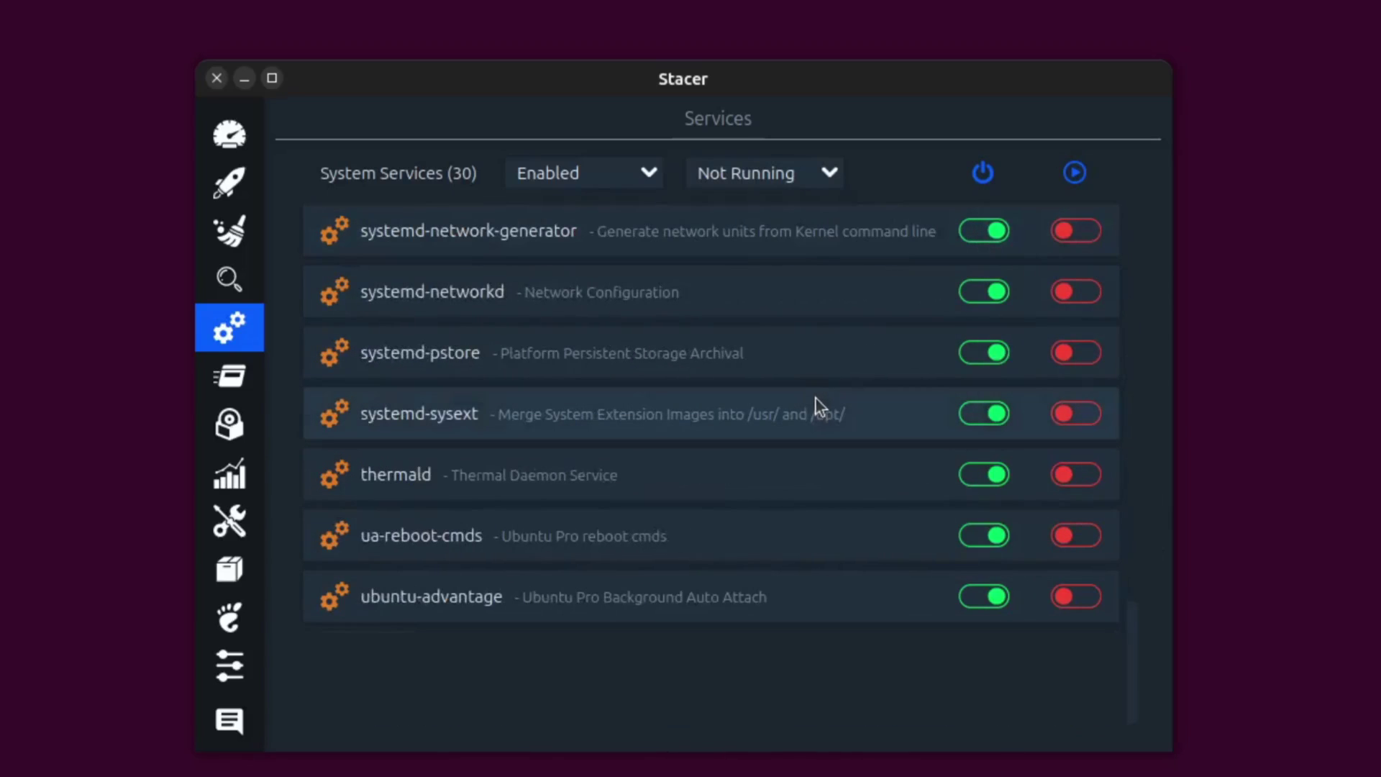
{"action": "scroll", "coordinate": [807, 549], "scroll_direction": "up", "scroll_amount": 12}
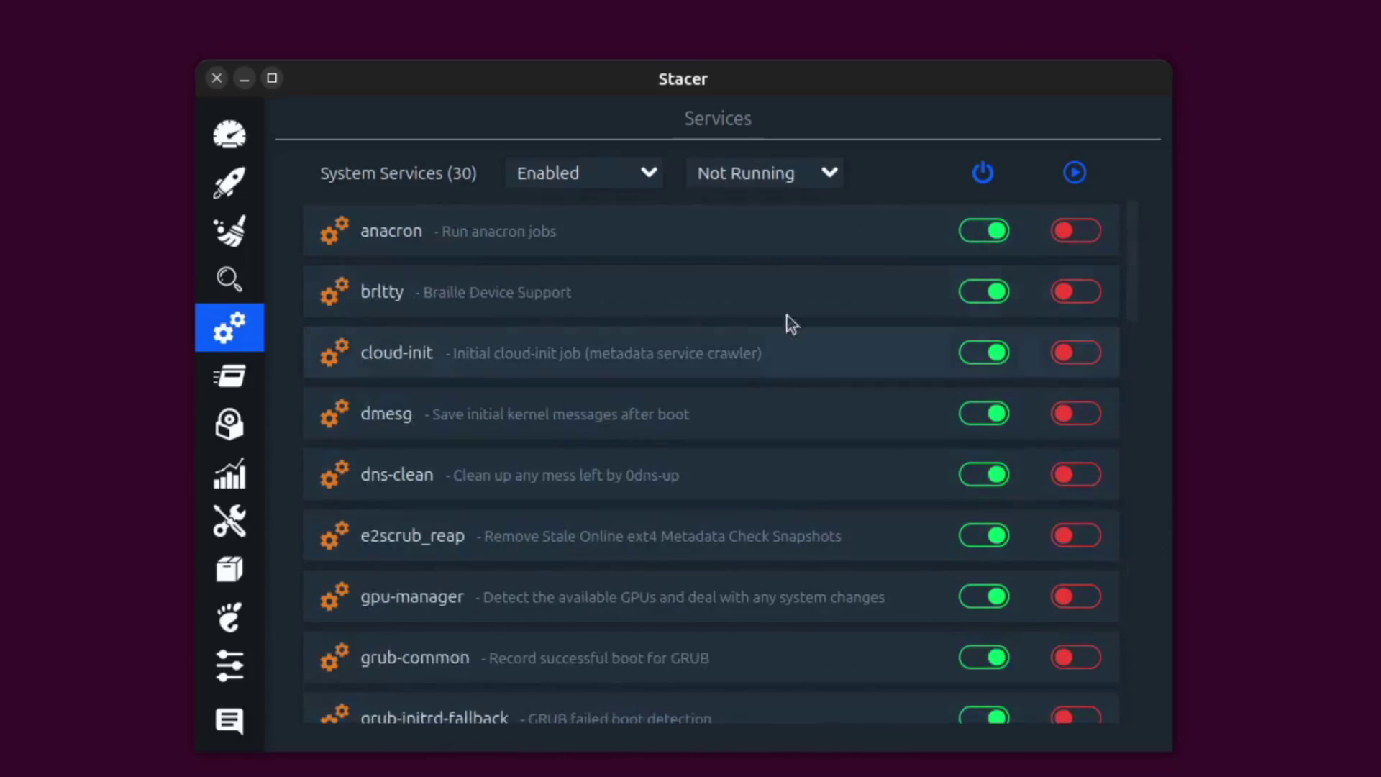
Try the Running filter, then reset running status to show all 60 enabled services.
{"action": "left_click", "coordinate": [827, 173]}
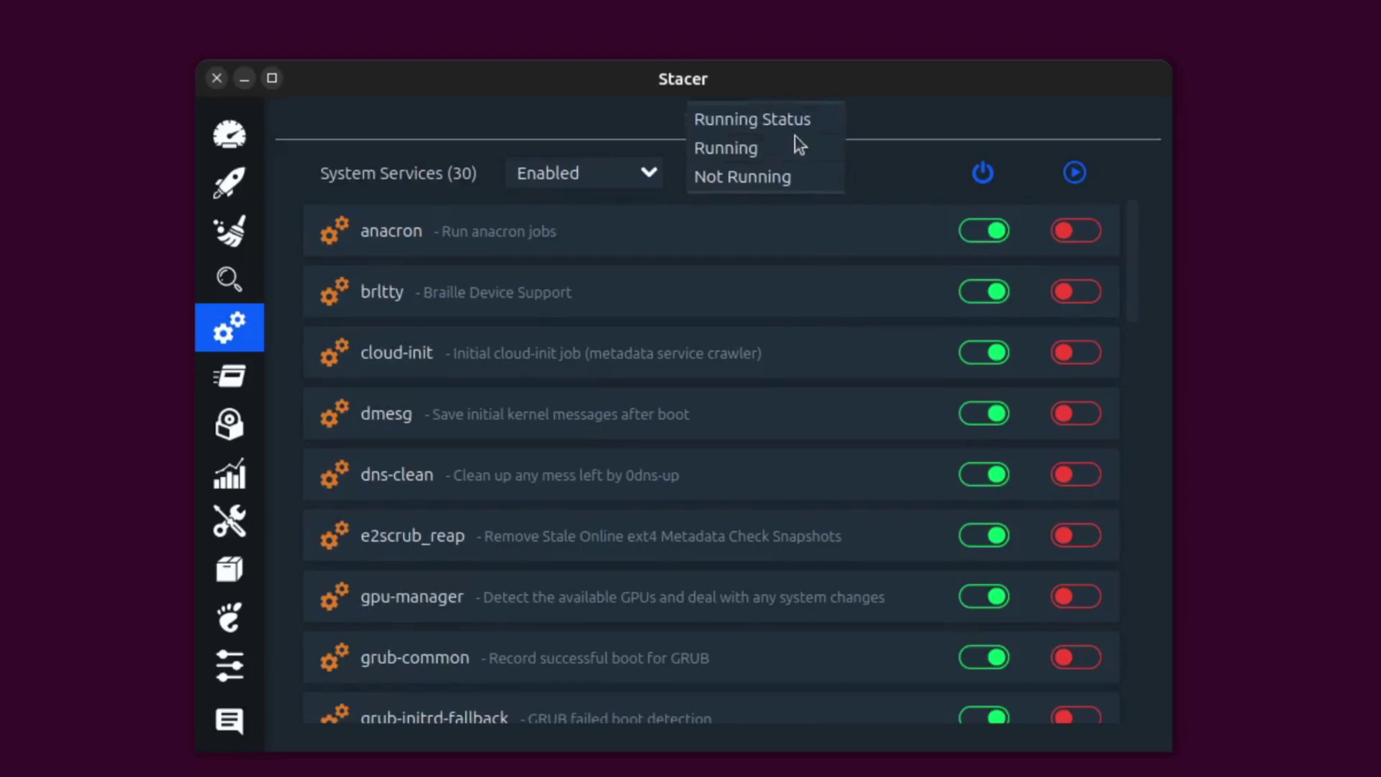
{"action": "left_click", "coordinate": [764, 147]}
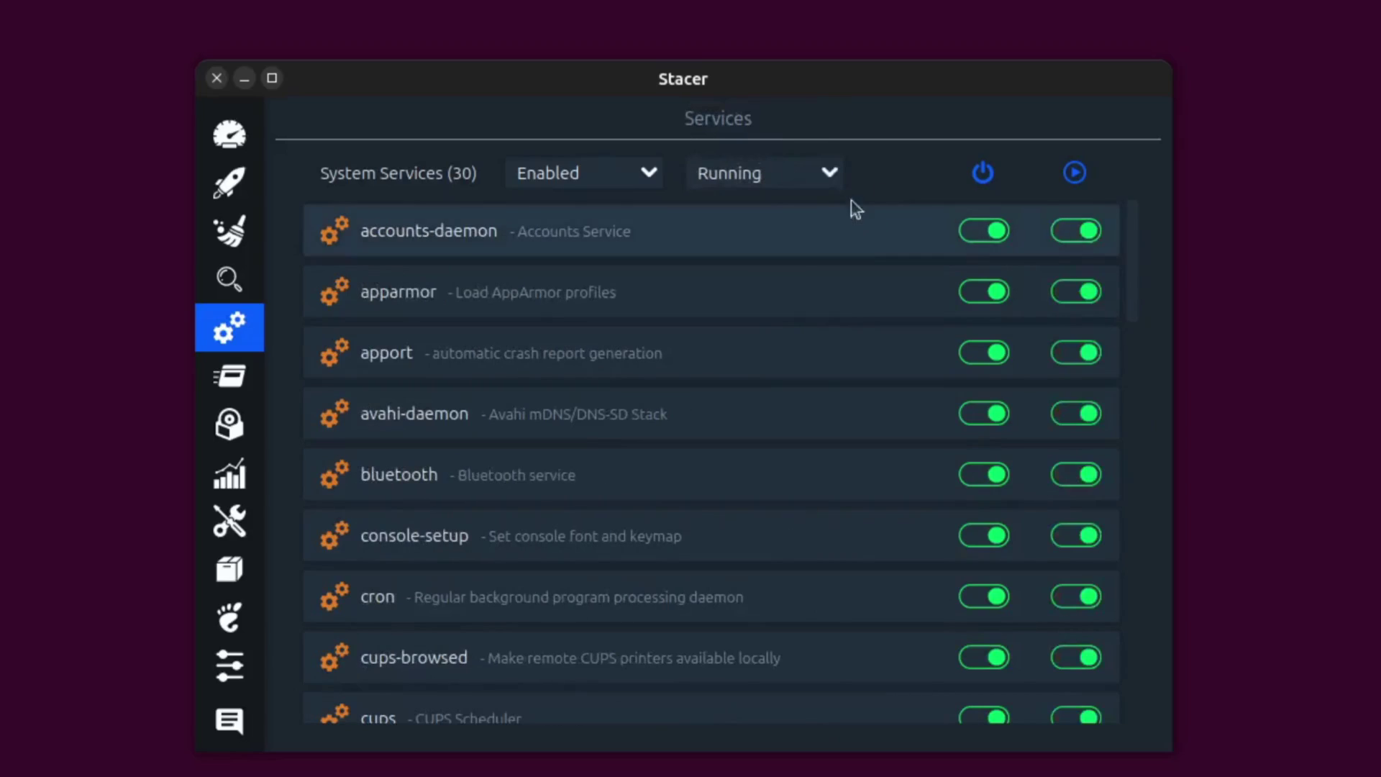
{"action": "left_click", "coordinate": [830, 175]}
{"action": "left_click", "coordinate": [801, 140]}
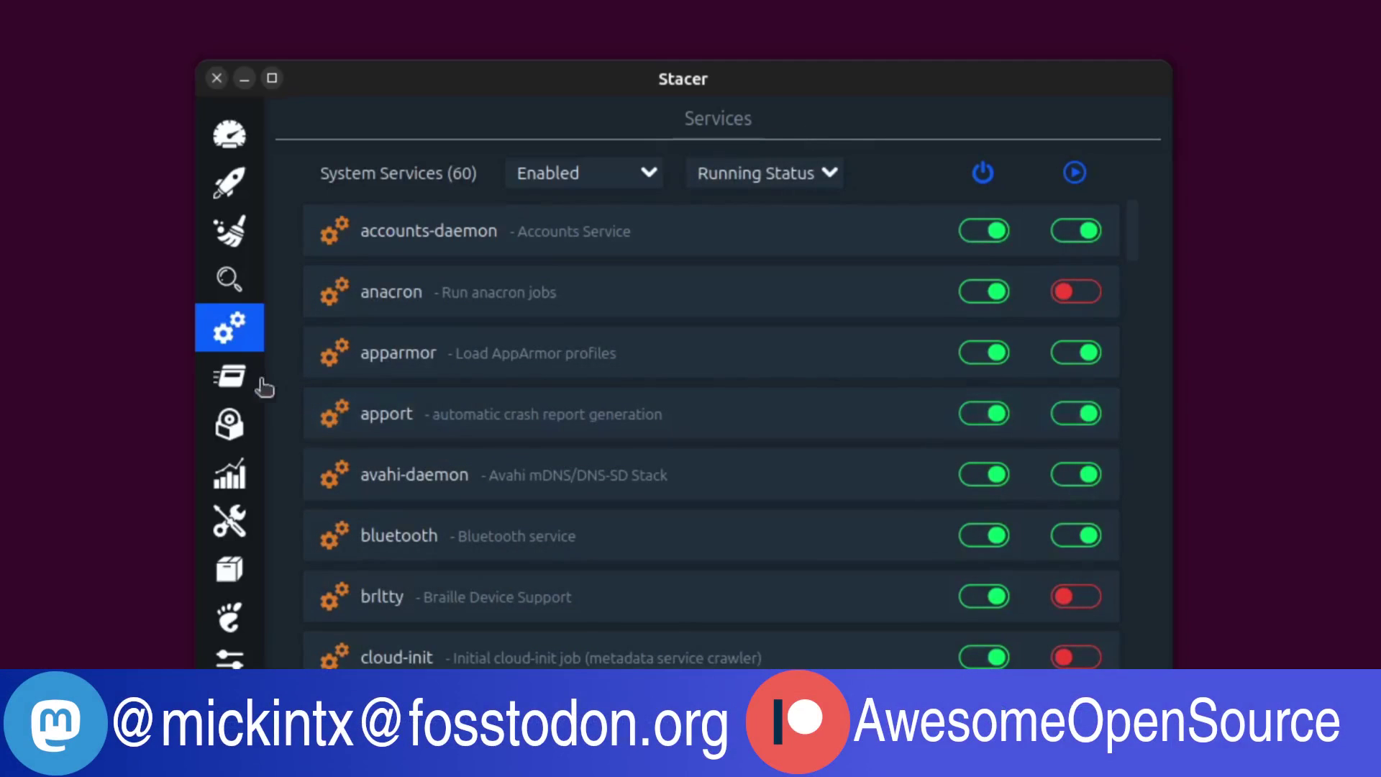
{"action": "left_click", "coordinate": [232, 376]}
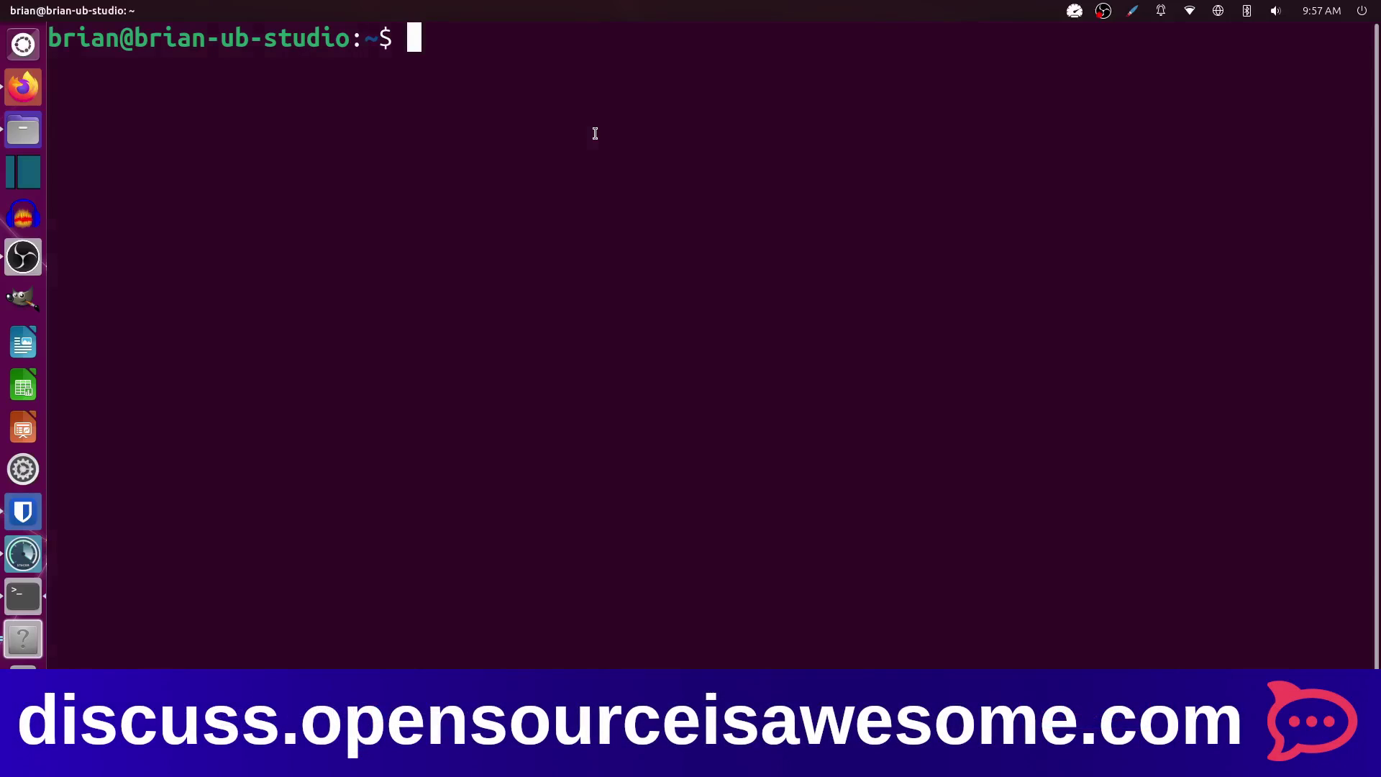
{"action": "type", "text": "top"}
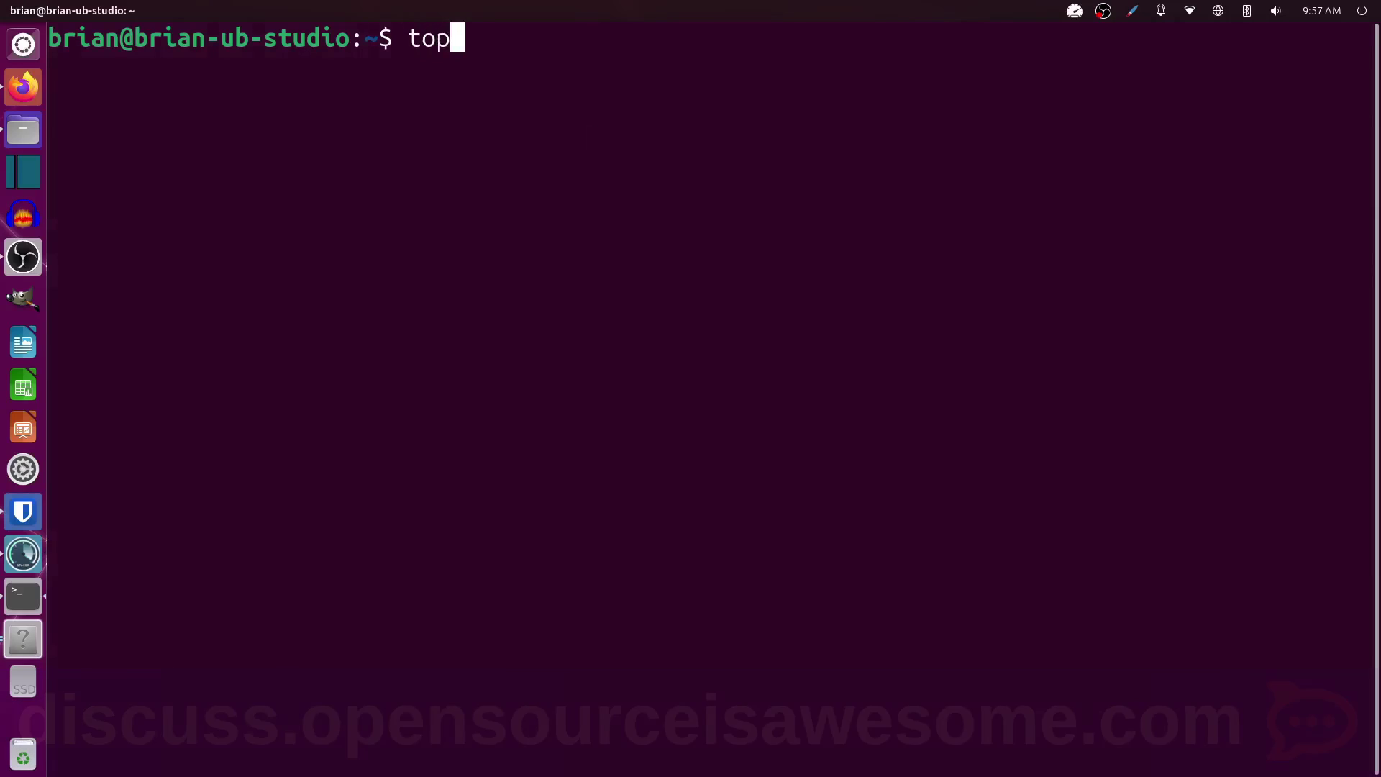
{"action": "key", "text": "Return"}
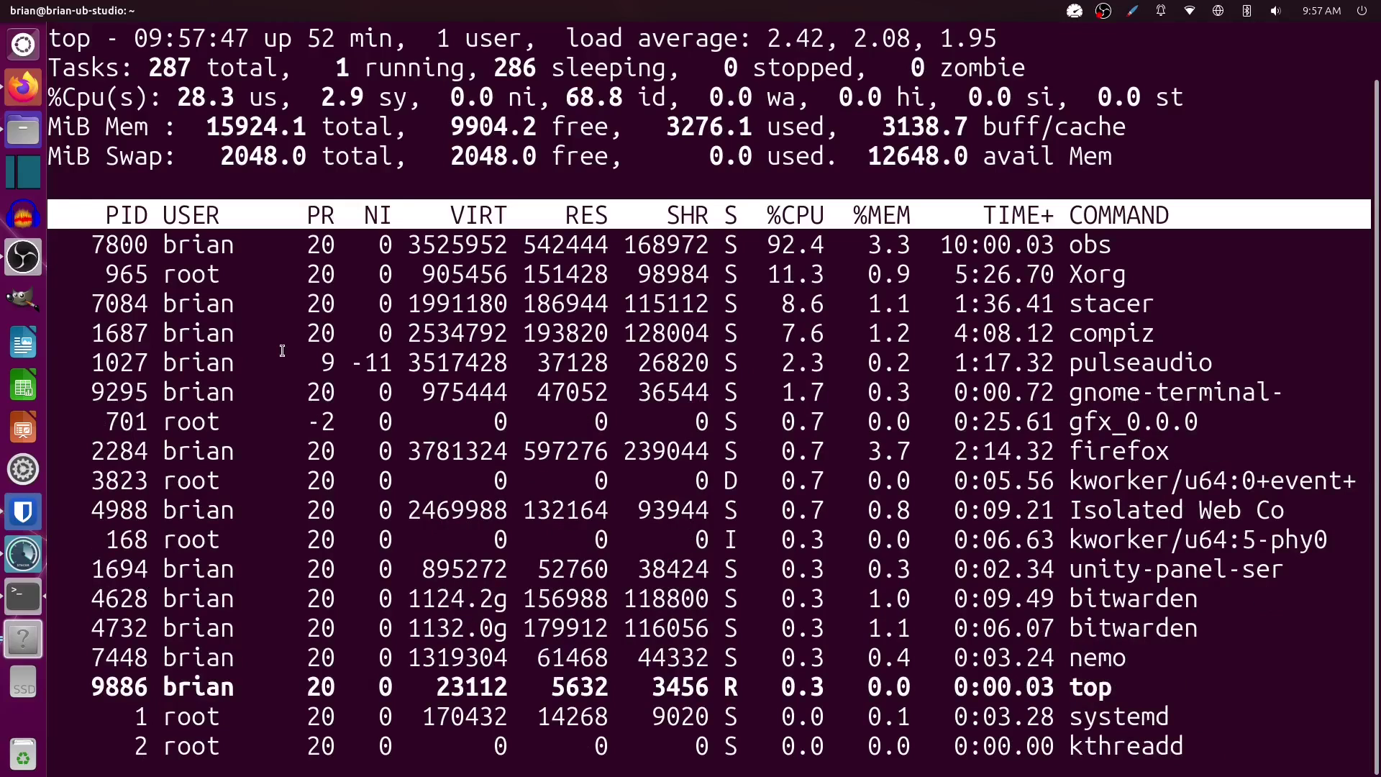
{"action": "key", "text": "ctrl+minus"}
{"action": "key", "text": "ctrl+minus"}
{"action": "key", "text": "ctrl+minus"}
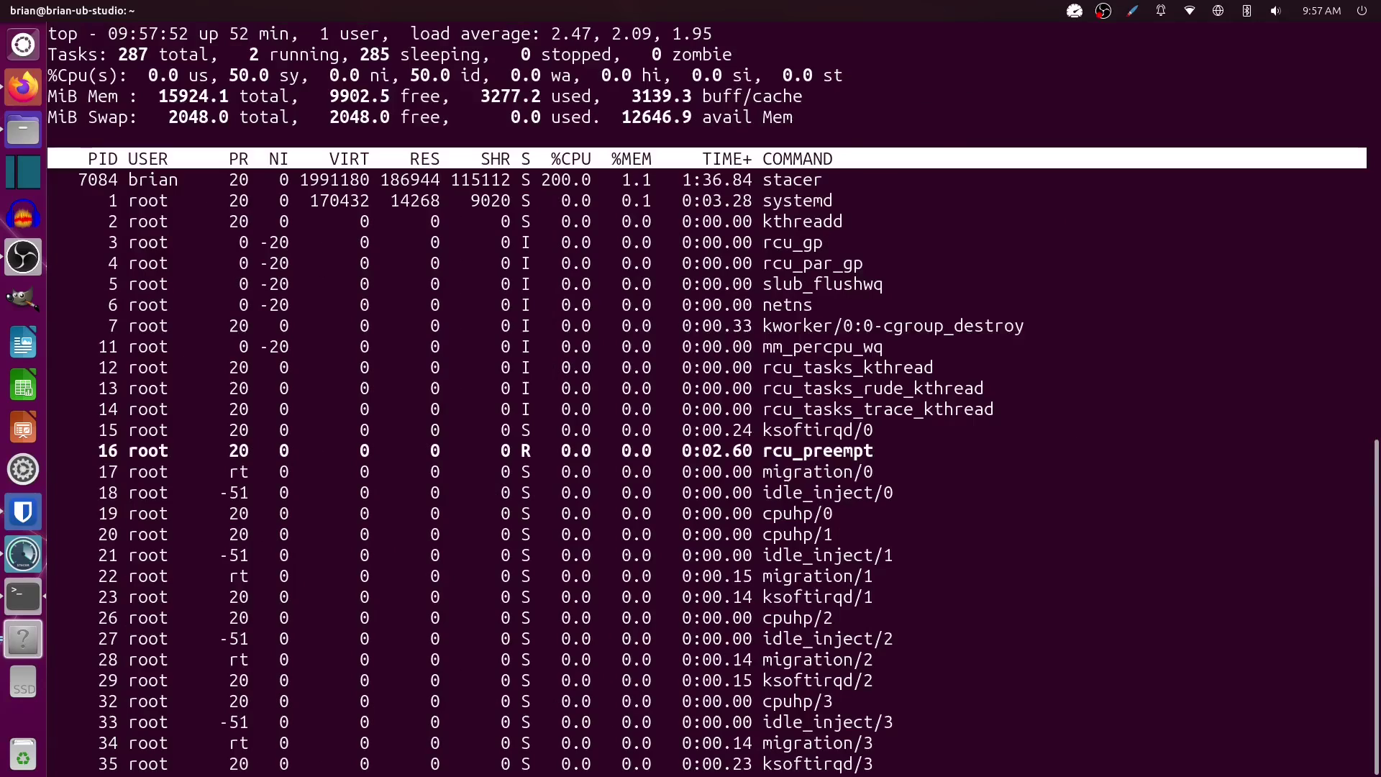
{"action": "key", "text": "ctrl+plus"}
{"action": "key", "text": "ctrl+plus"}
{"action": "key", "text": "ctrl+plus"}
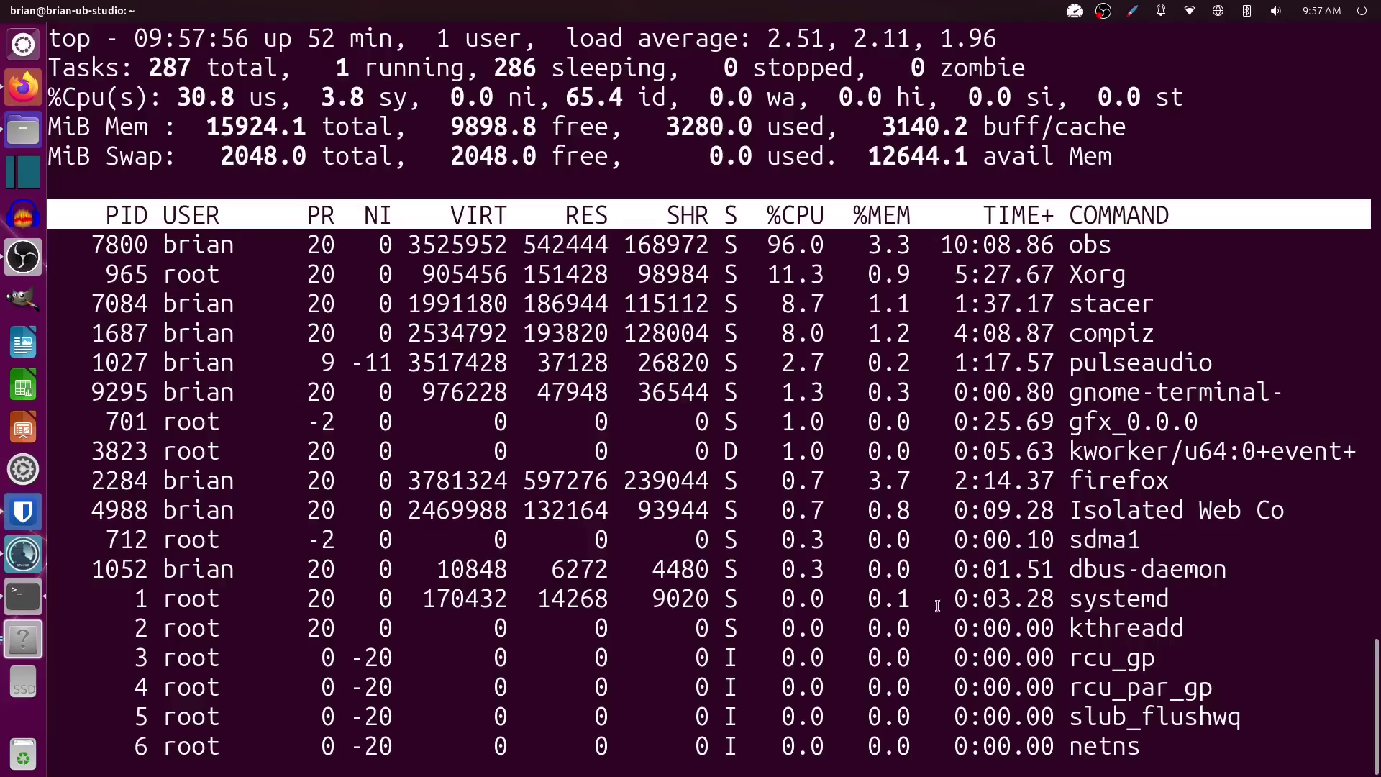
{"action": "scroll", "coordinate": [981, 505], "scroll_direction": "up", "scroll_amount": 15}
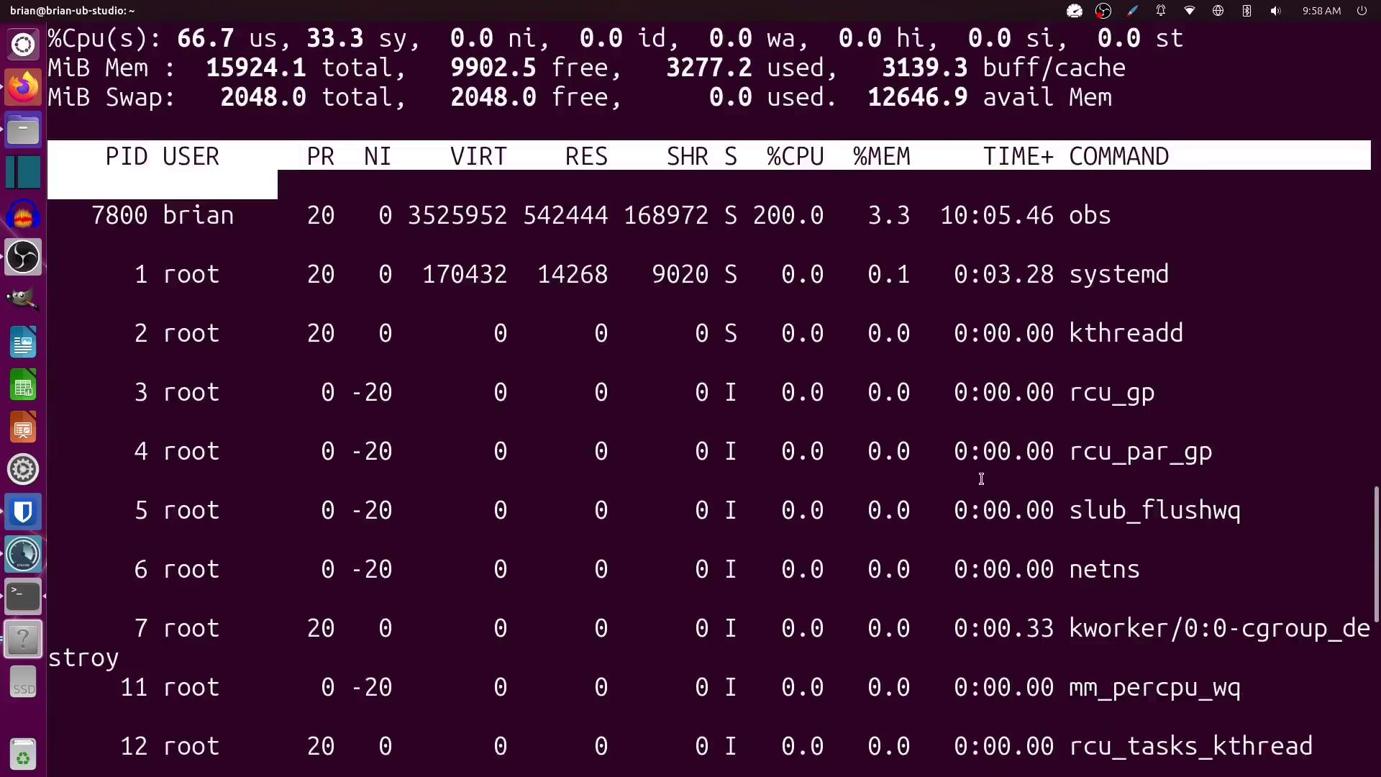
{"action": "scroll", "coordinate": [980, 489], "scroll_direction": "down", "scroll_amount": 10}
{"action": "scroll", "coordinate": [980, 474], "scroll_direction": "down", "scroll_amount": 5}
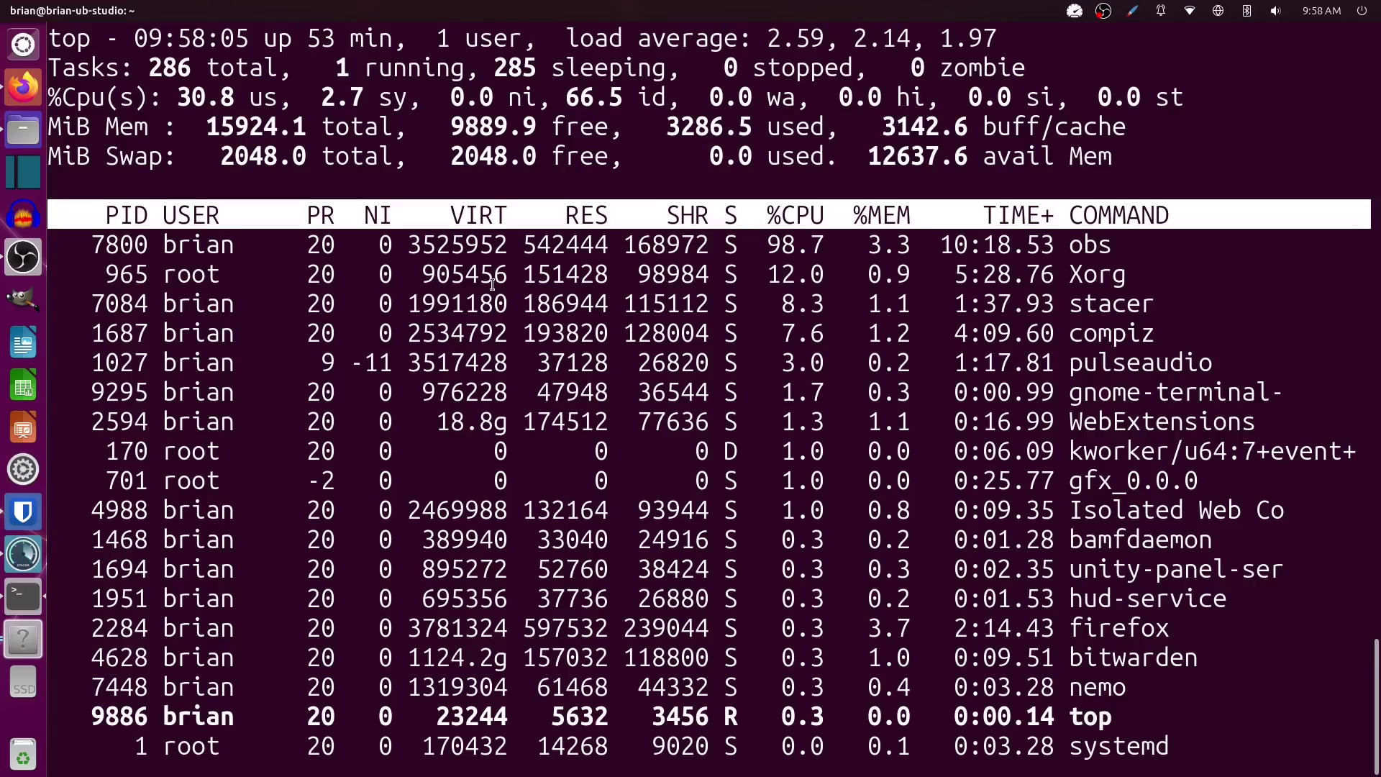
{"action": "key", "text": "q"}
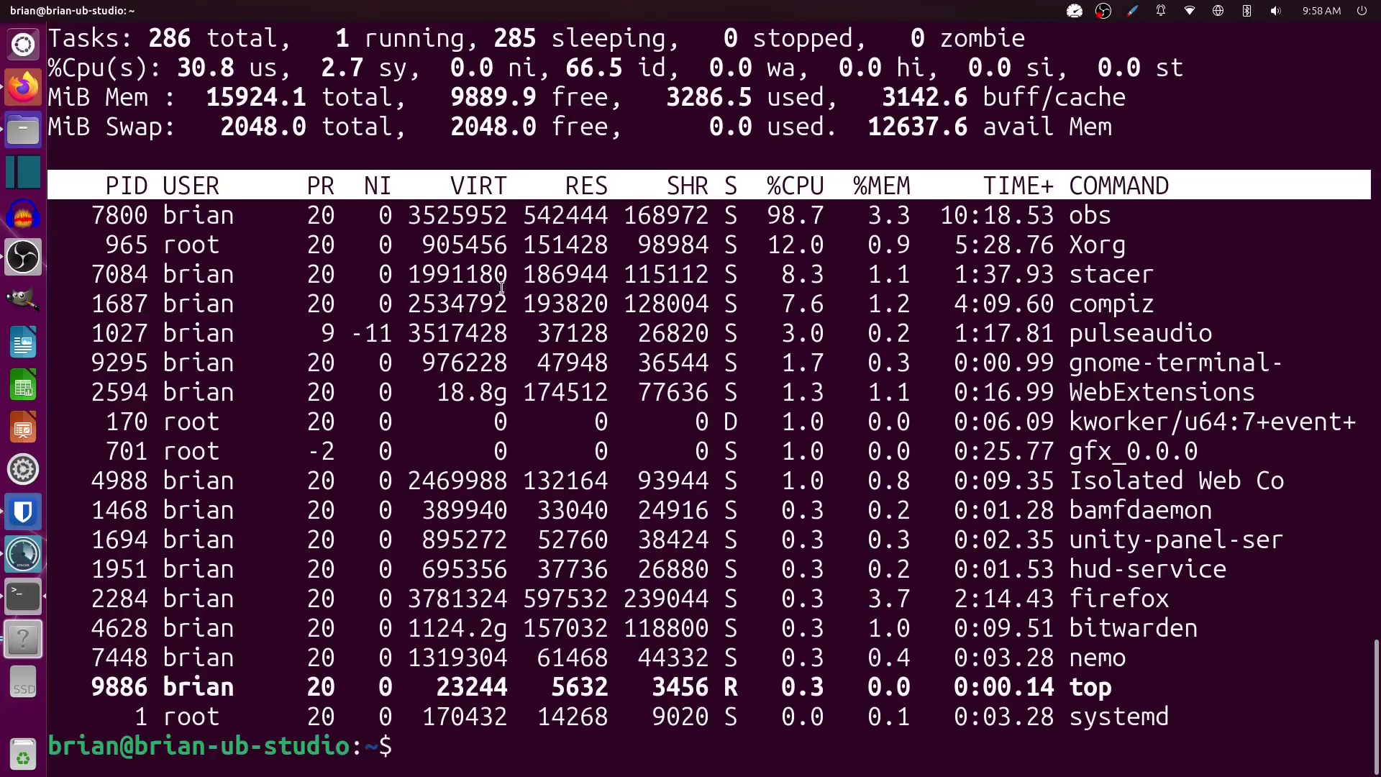
{"action": "key", "text": "ctrl+l"}
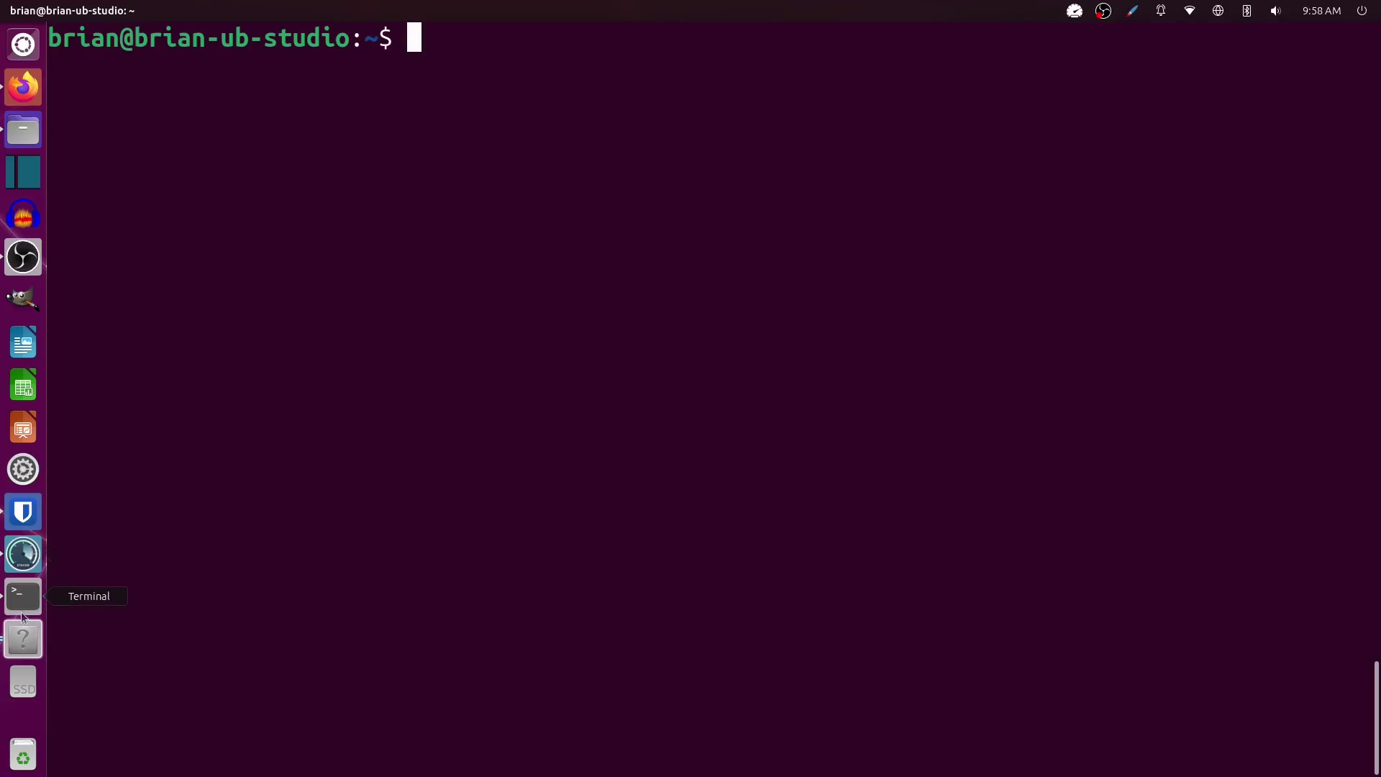
Raise Stacer over the terminal and scroll through the Processes table.
{"action": "left_click", "coordinate": [23, 554]}
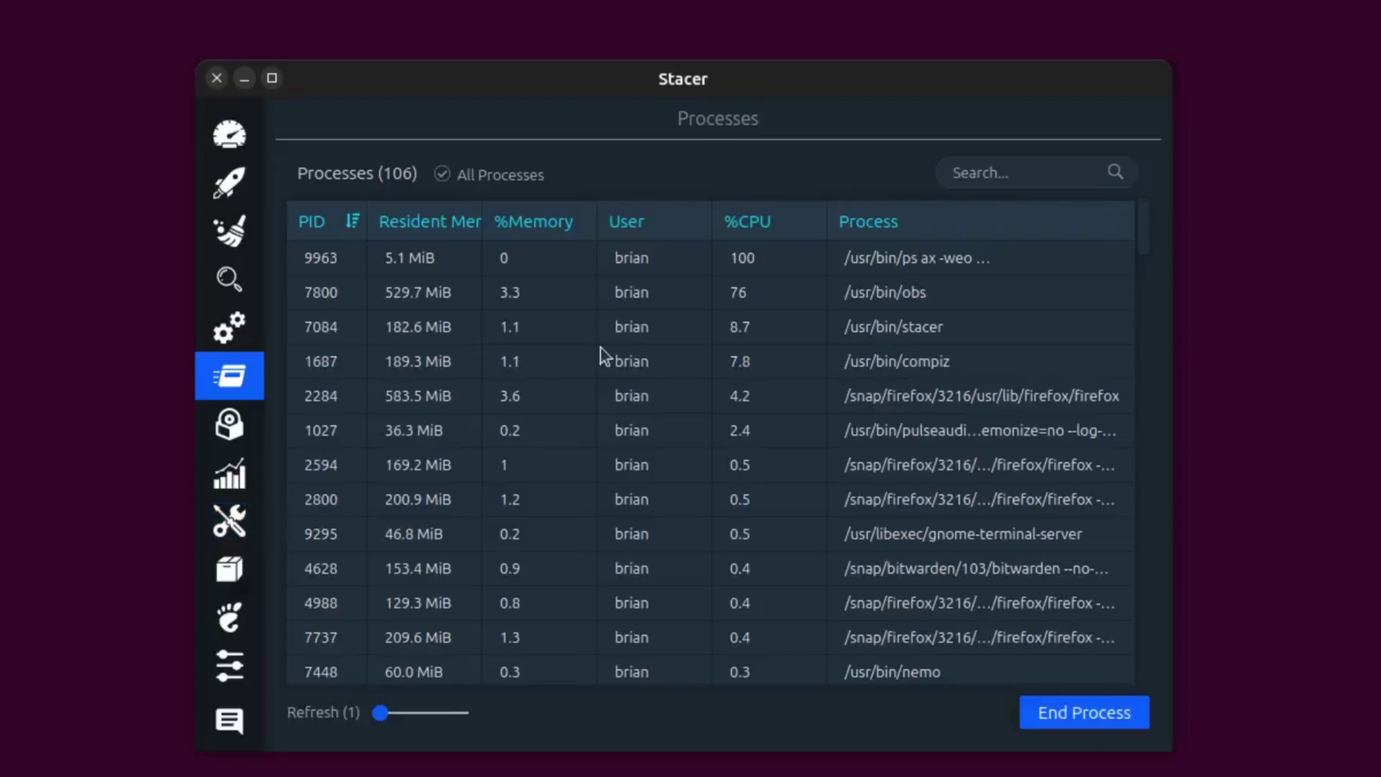
{"action": "scroll", "coordinate": [798, 428], "scroll_direction": "down", "scroll_amount": 12}
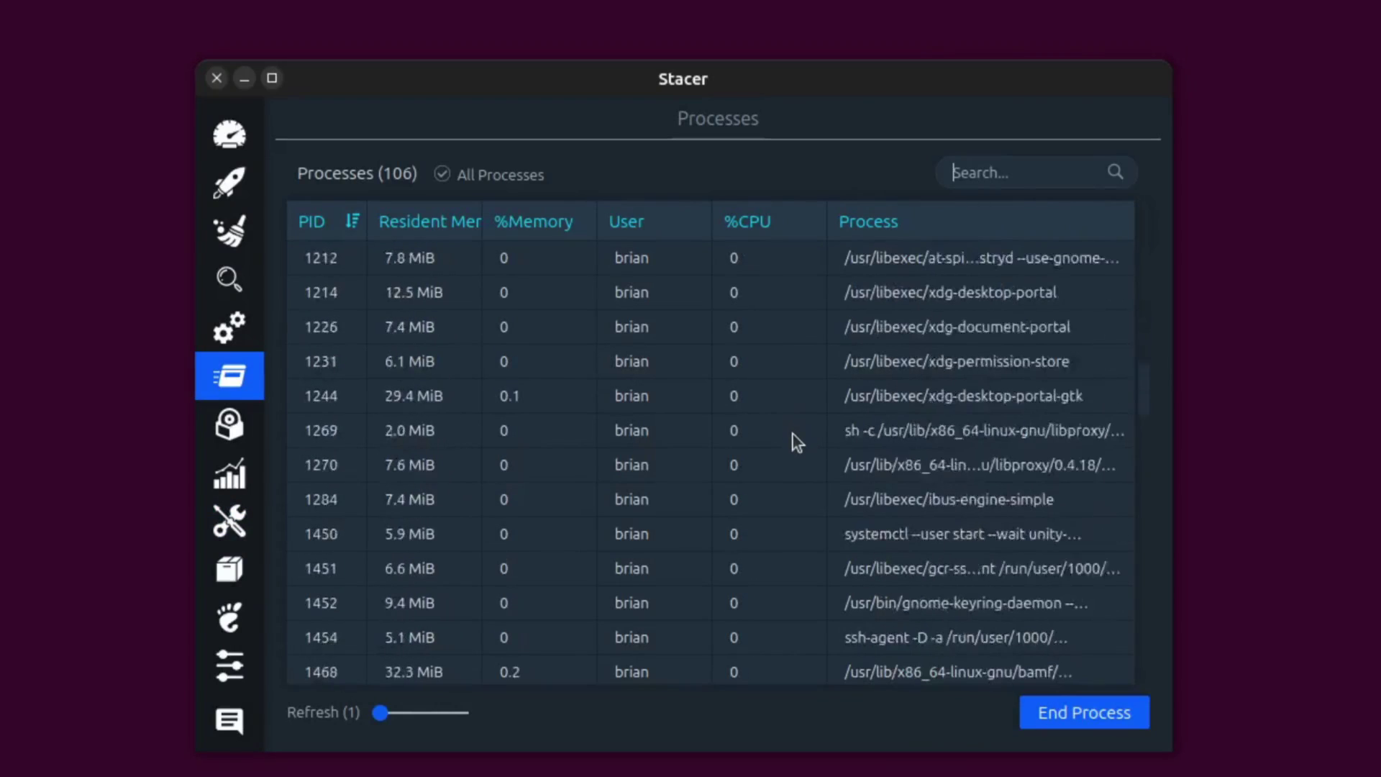
{"action": "scroll", "coordinate": [792, 436], "scroll_direction": "up", "scroll_amount": 15}
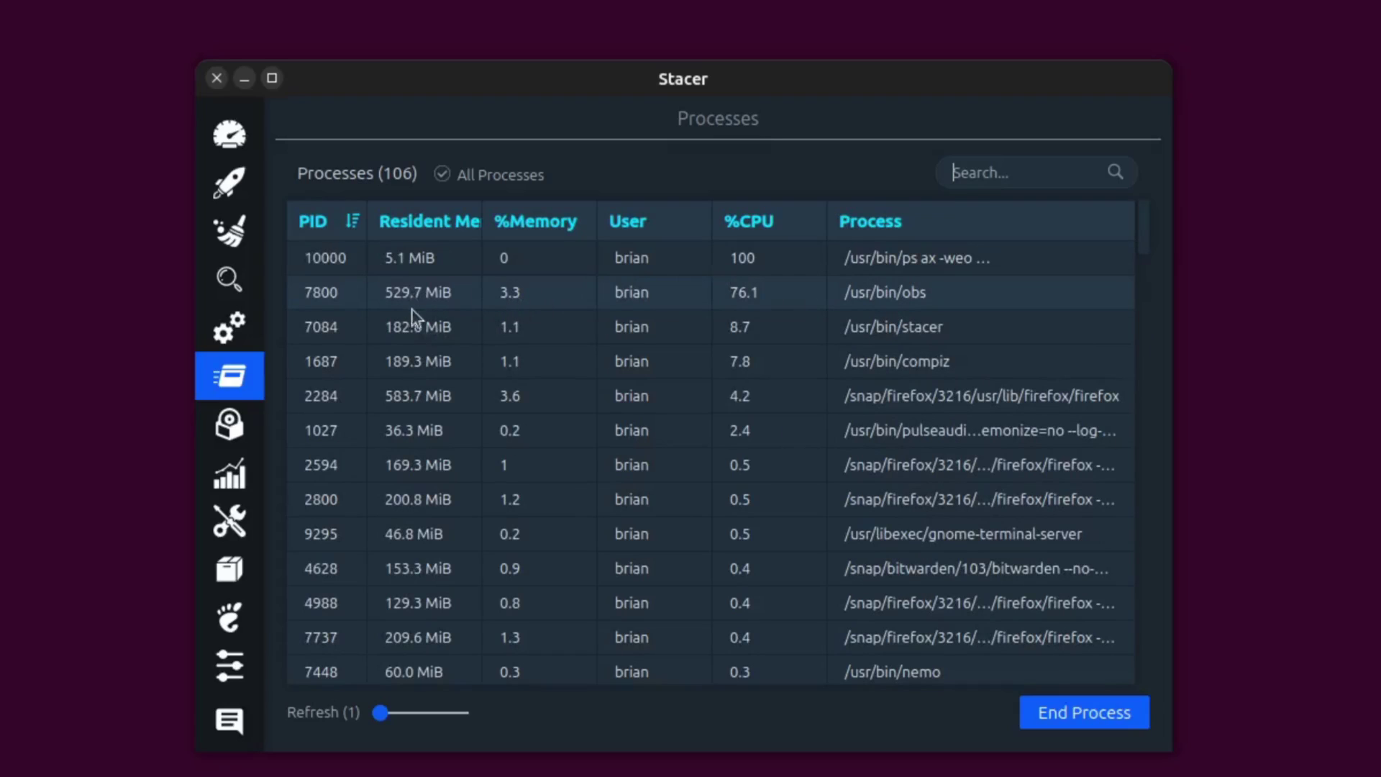
{"action": "left_click", "coordinate": [234, 440]}
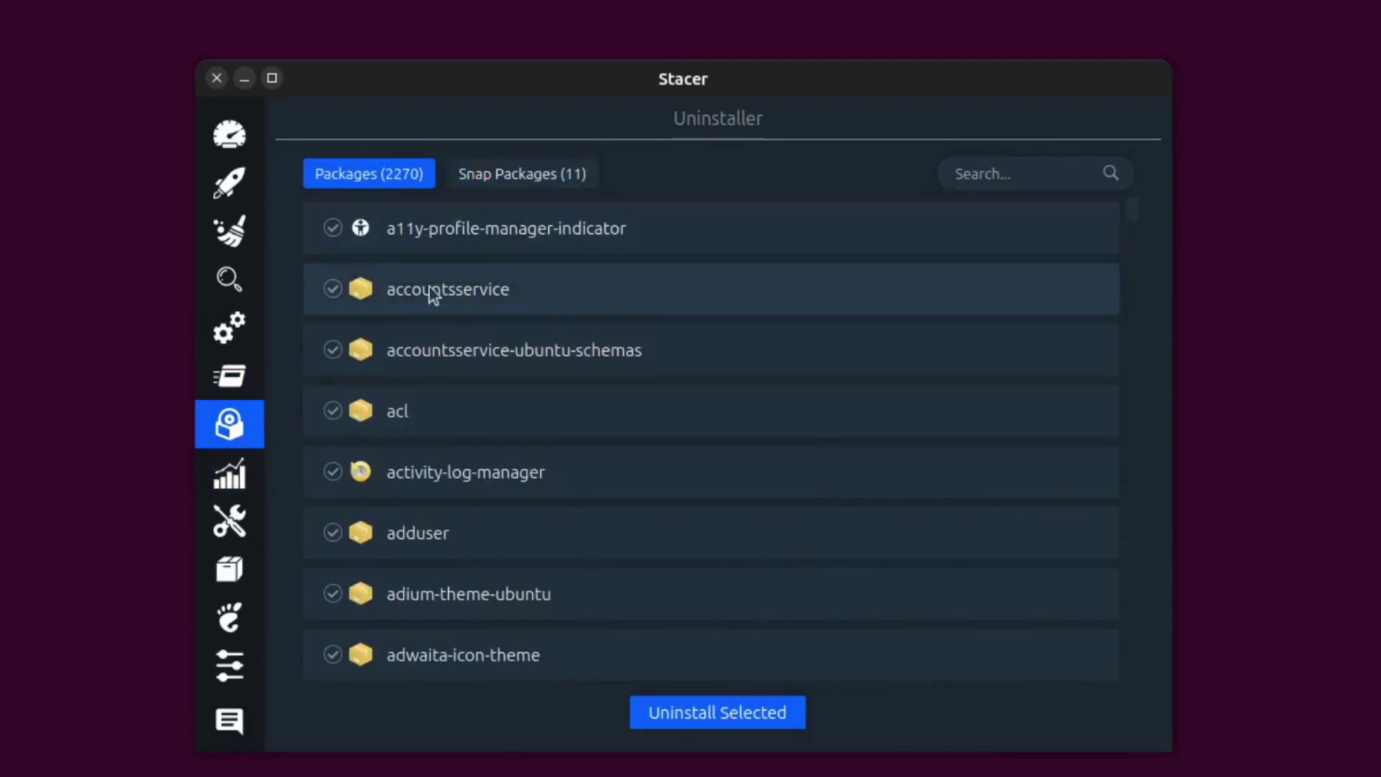
Browse the snap packages, return to the 2270 packages and mark libboost-thread1.74.0:amd64.
{"action": "scroll", "coordinate": [453, 360], "scroll_direction": "down", "scroll_amount": 2}
{"action": "scroll", "coordinate": [456, 388], "scroll_direction": "down", "scroll_amount": 5}
{"action": "scroll", "coordinate": [452, 375], "scroll_direction": "up", "scroll_amount": 7}
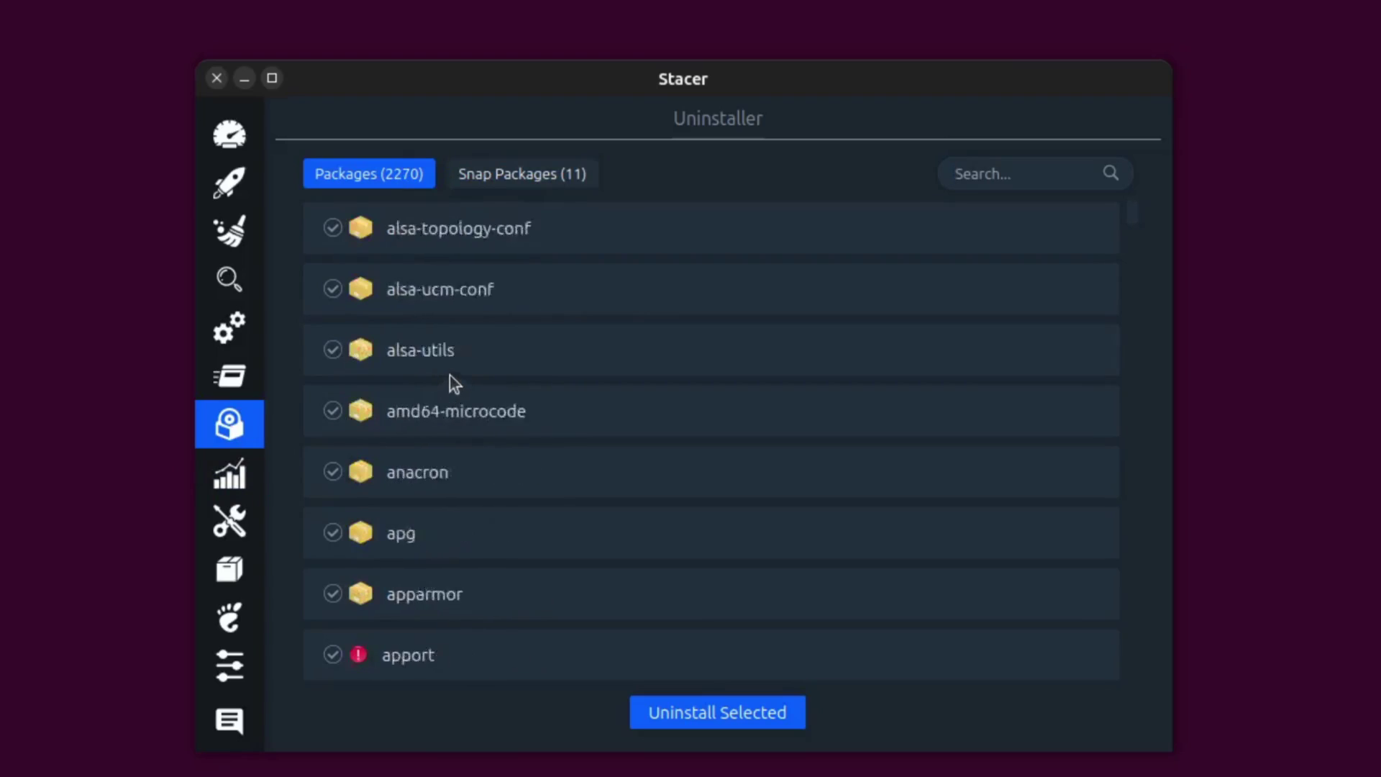
{"action": "left_click", "coordinate": [538, 180]}
{"action": "scroll", "coordinate": [514, 346], "scroll_direction": "down", "scroll_amount": 1}
{"action": "scroll", "coordinate": [511, 337], "scroll_direction": "up", "scroll_amount": 1}
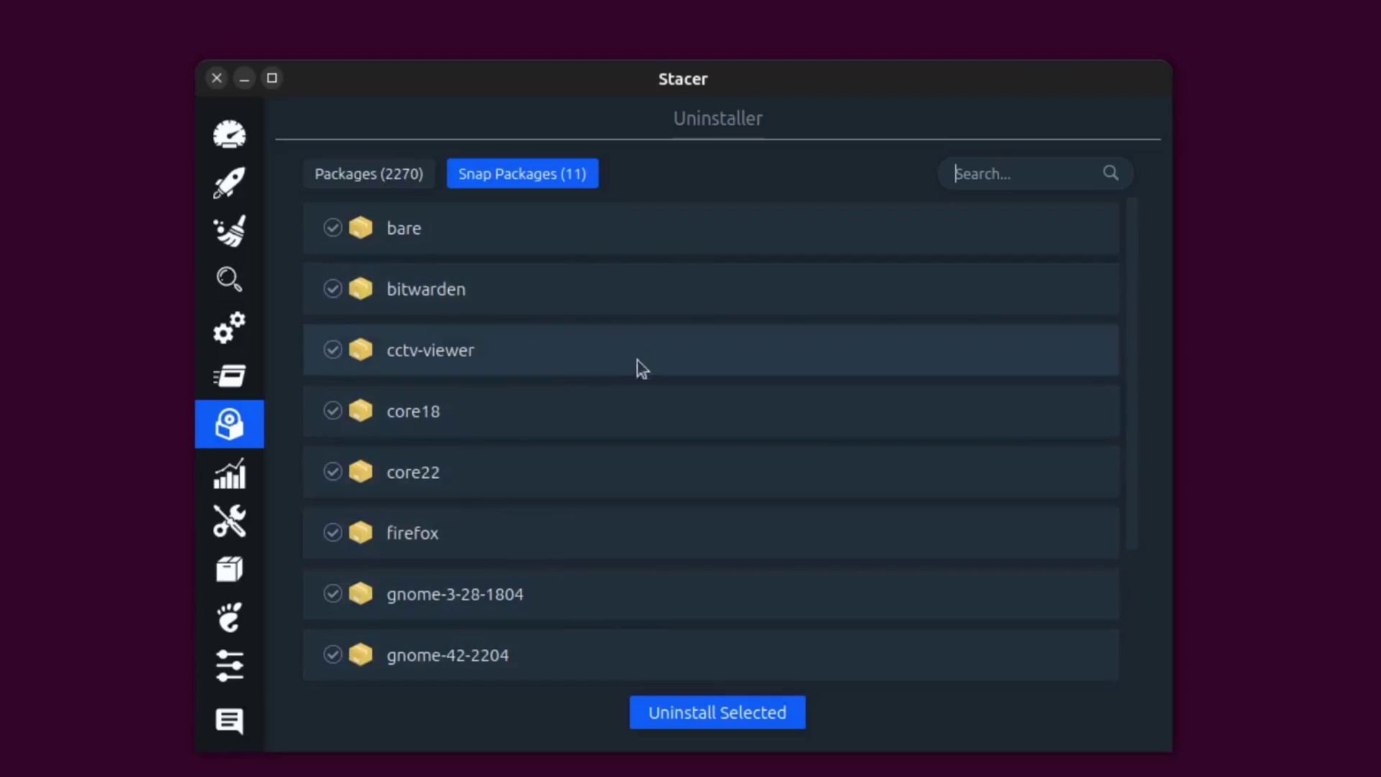
{"action": "scroll", "coordinate": [525, 598], "scroll_direction": "down", "scroll_amount": 1}
{"action": "scroll", "coordinate": [524, 596], "scroll_direction": "up", "scroll_amount": 1}
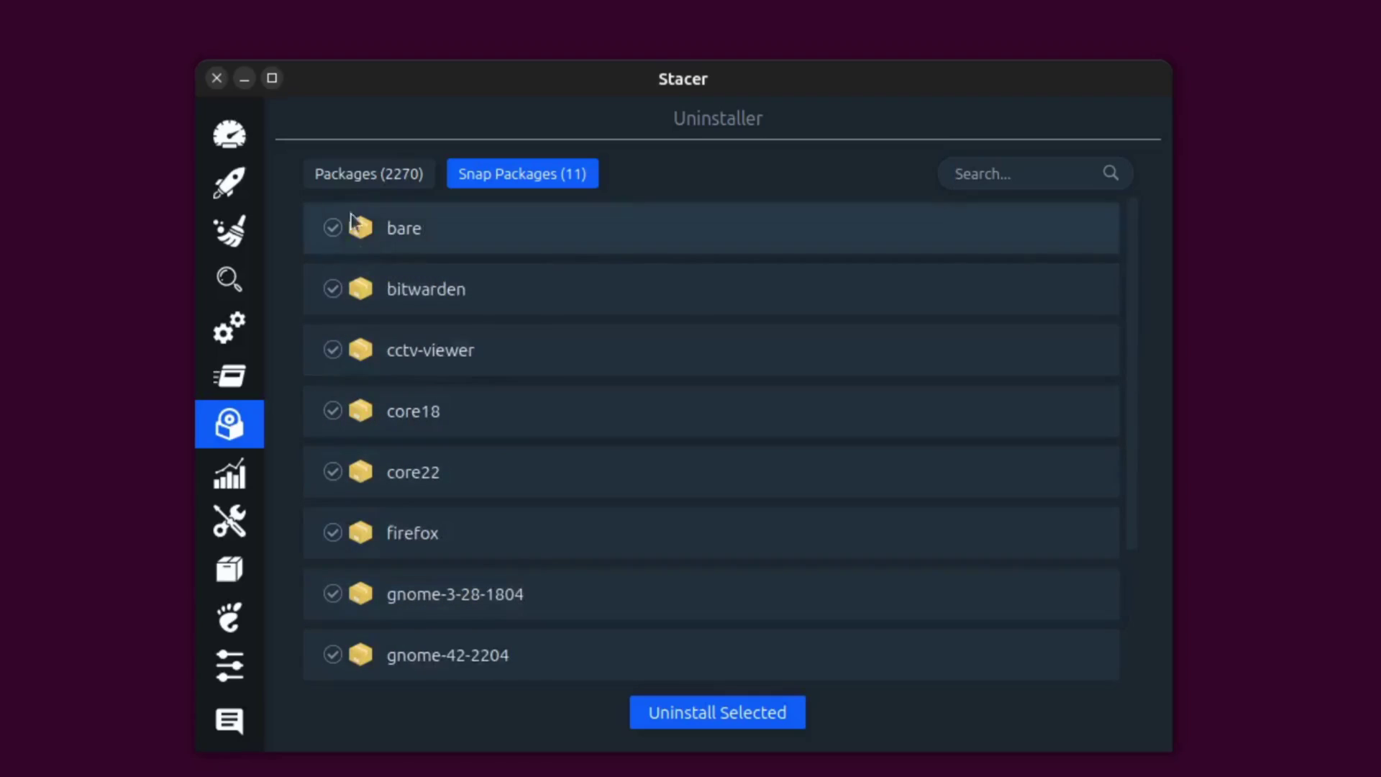
{"action": "left_click", "coordinate": [353, 177]}
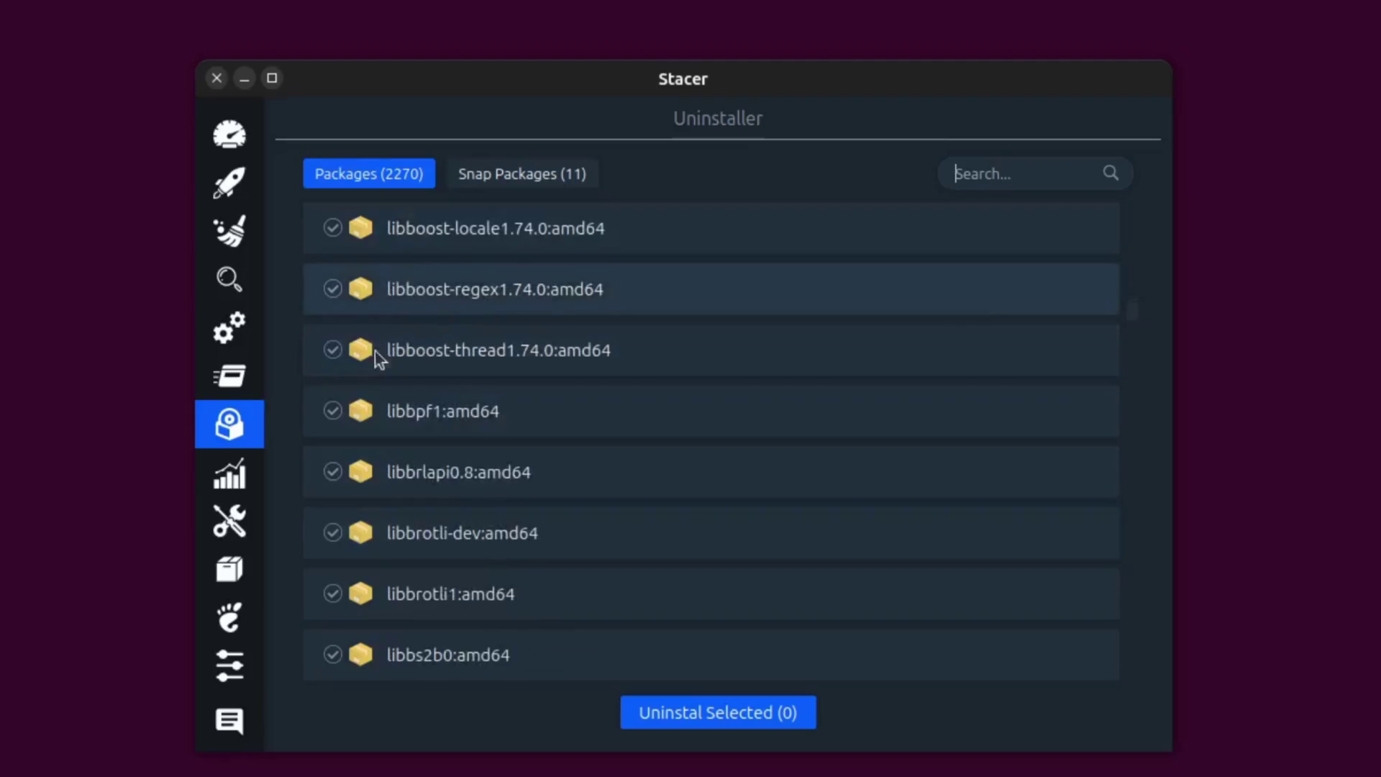
{"action": "left_click", "coordinate": [332, 351]}
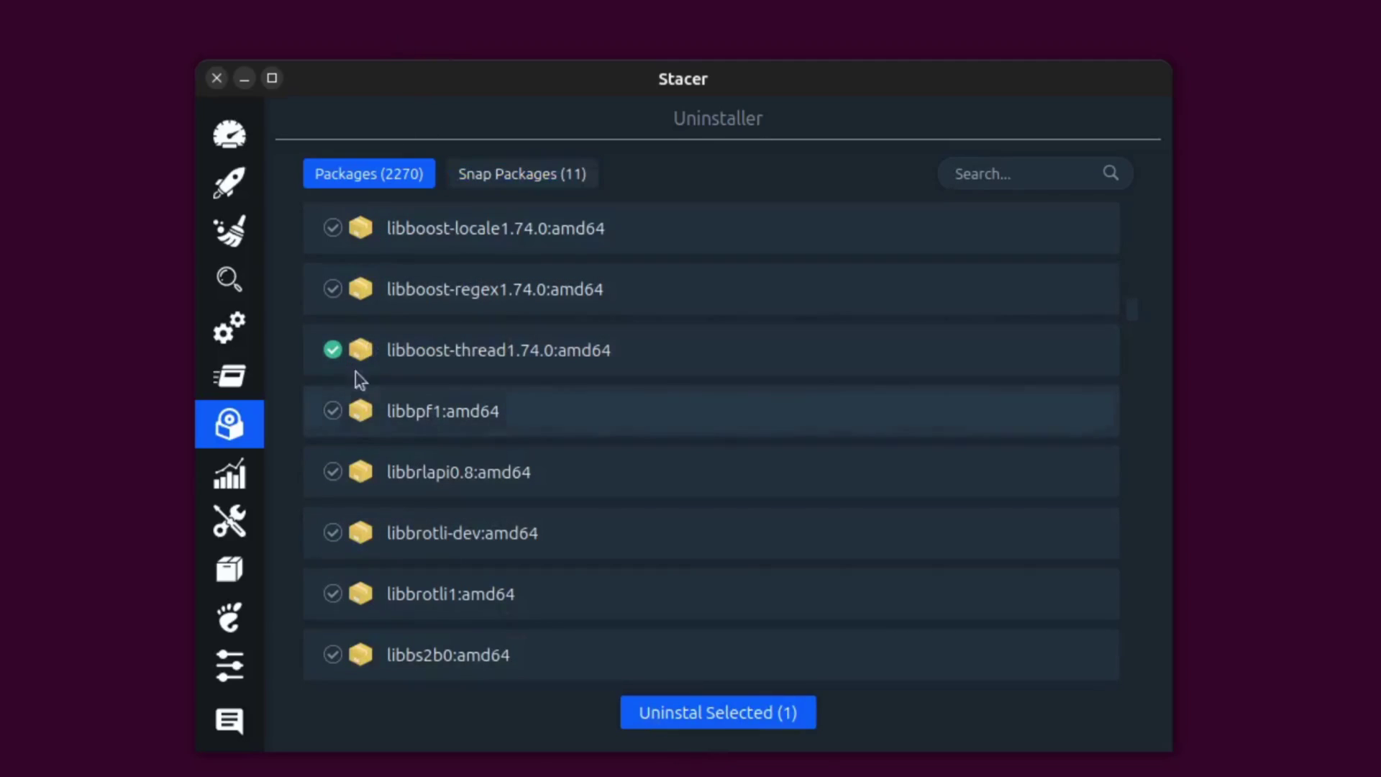
Scroll through the snap and regular package lists once more.
{"action": "left_click", "coordinate": [524, 180]}
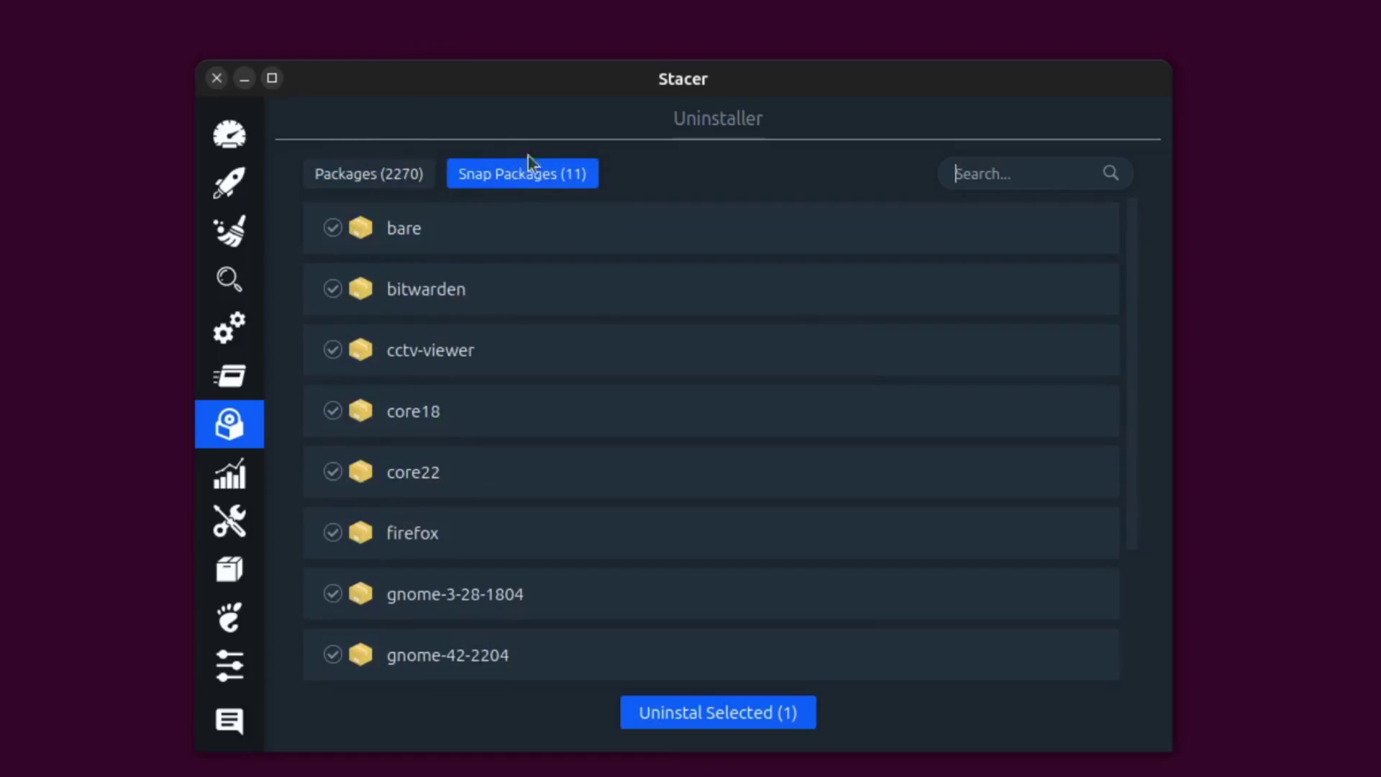
{"action": "scroll", "coordinate": [530, 503], "scroll_direction": "down", "scroll_amount": 2}
{"action": "scroll", "coordinate": [520, 499], "scroll_direction": "up", "scroll_amount": 2}
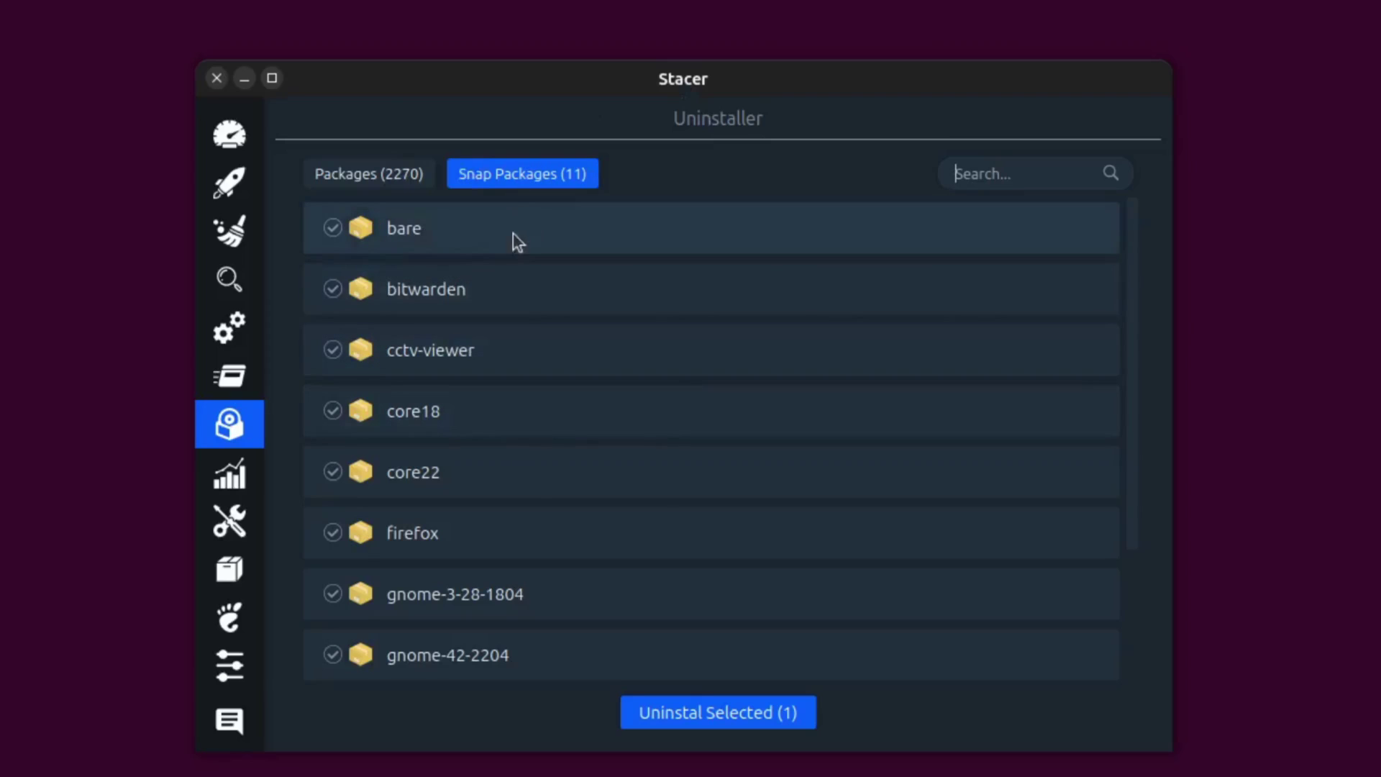
{"action": "scroll", "coordinate": [439, 510], "scroll_direction": "down", "scroll_amount": 2}
{"action": "scroll", "coordinate": [443, 516], "scroll_direction": "up", "scroll_amount": 3}
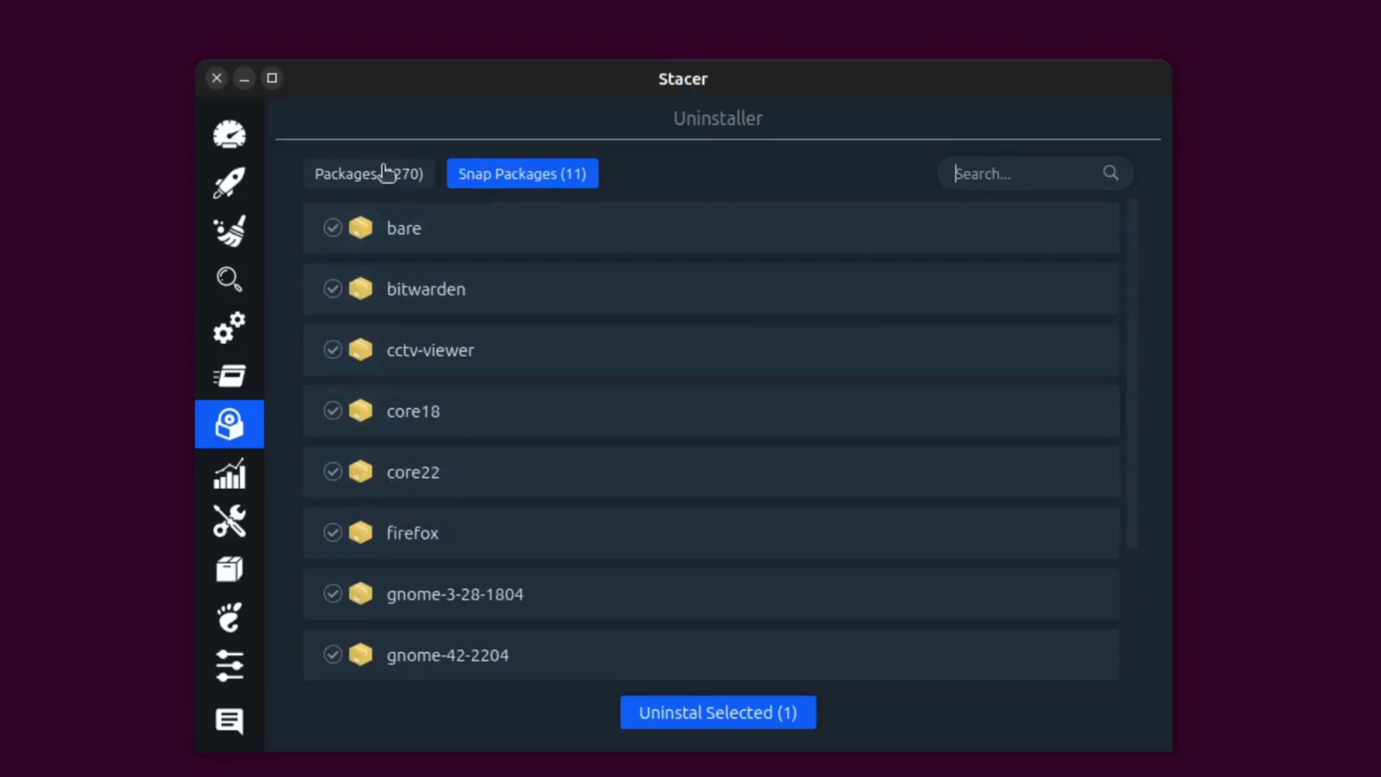
{"action": "left_click", "coordinate": [369, 173]}
{"action": "scroll", "coordinate": [415, 309], "scroll_direction": "down", "scroll_amount": 10}
{"action": "scroll", "coordinate": [489, 430], "scroll_direction": "up", "scroll_amount": 15}
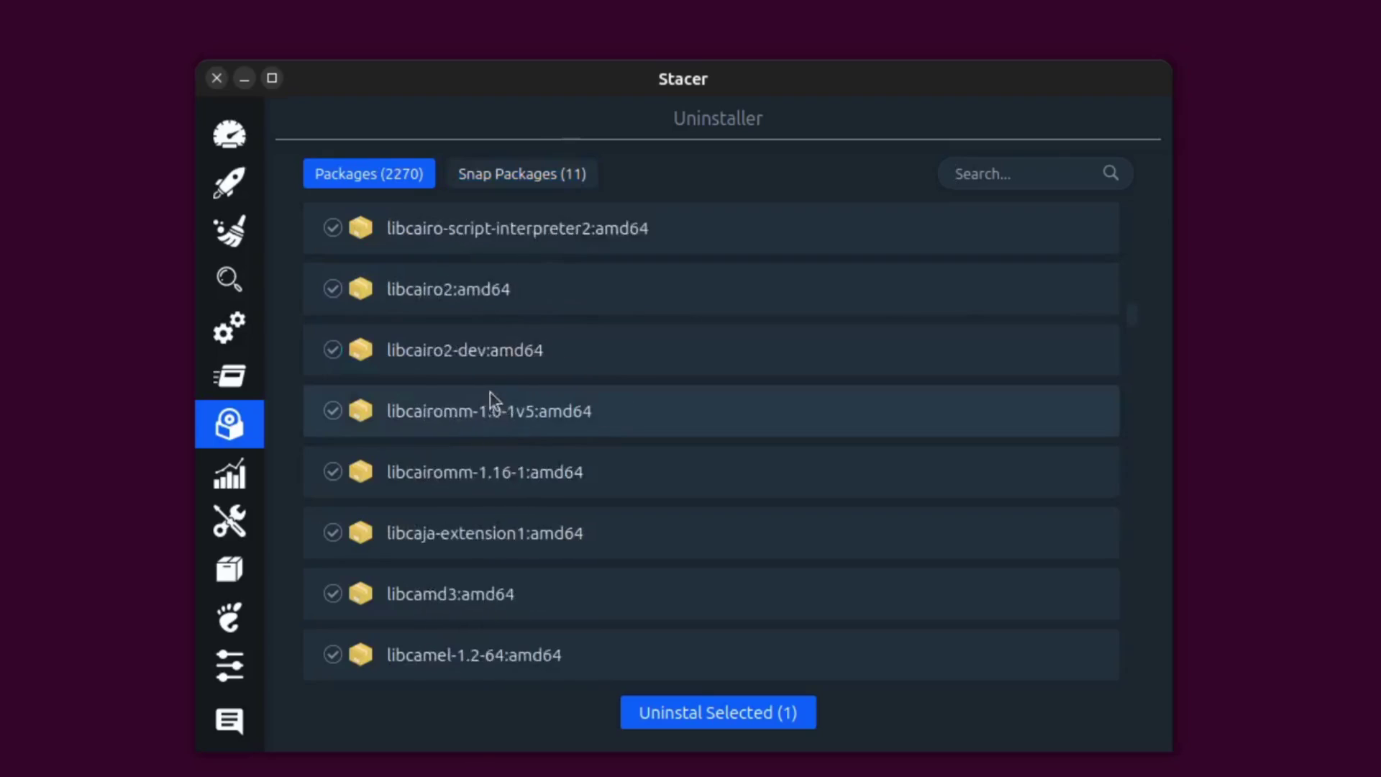
{"action": "scroll", "coordinate": [432, 453], "scroll_direction": "up", "scroll_amount": 3}
{"action": "left_click", "coordinate": [234, 475]}
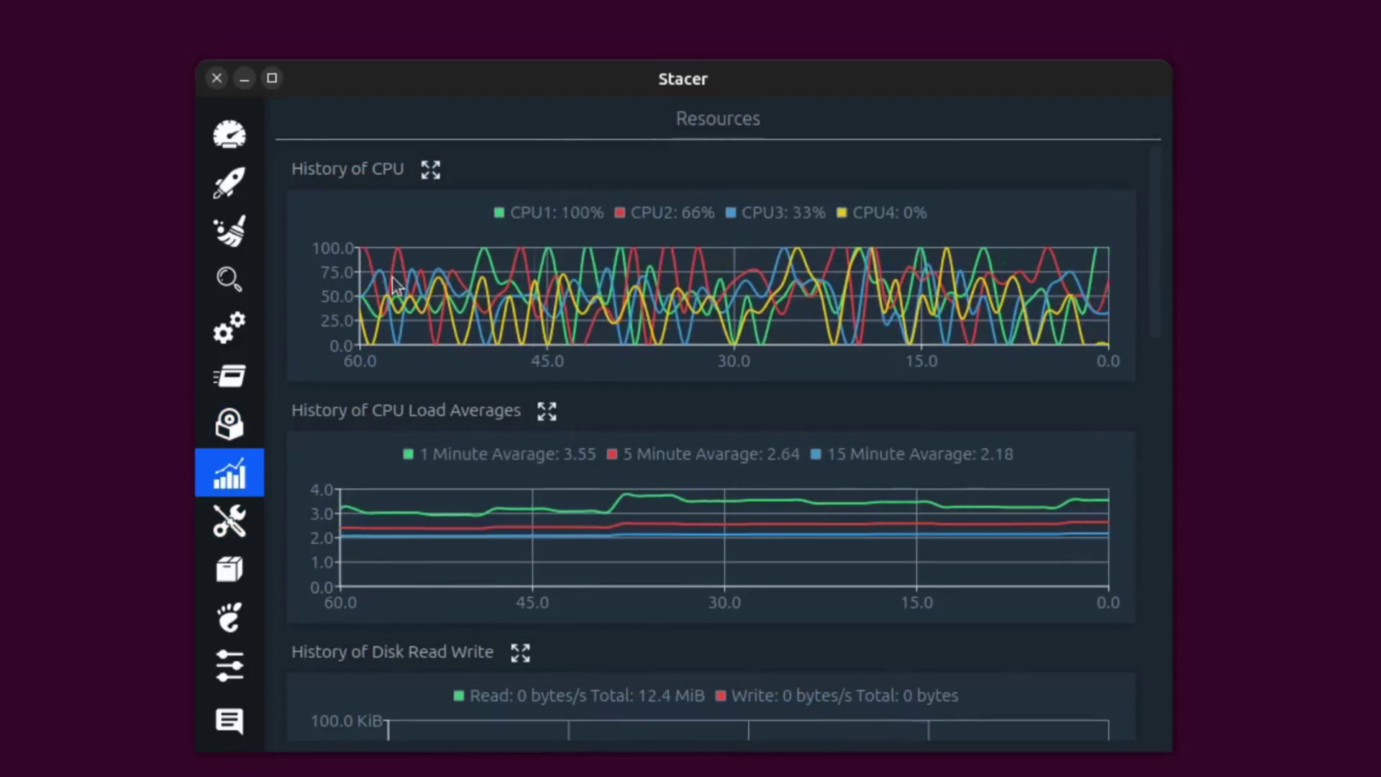
Compare the Dashboard overview with the Resources history charts, scrolling through the charts.
{"action": "left_click", "coordinate": [230, 137]}
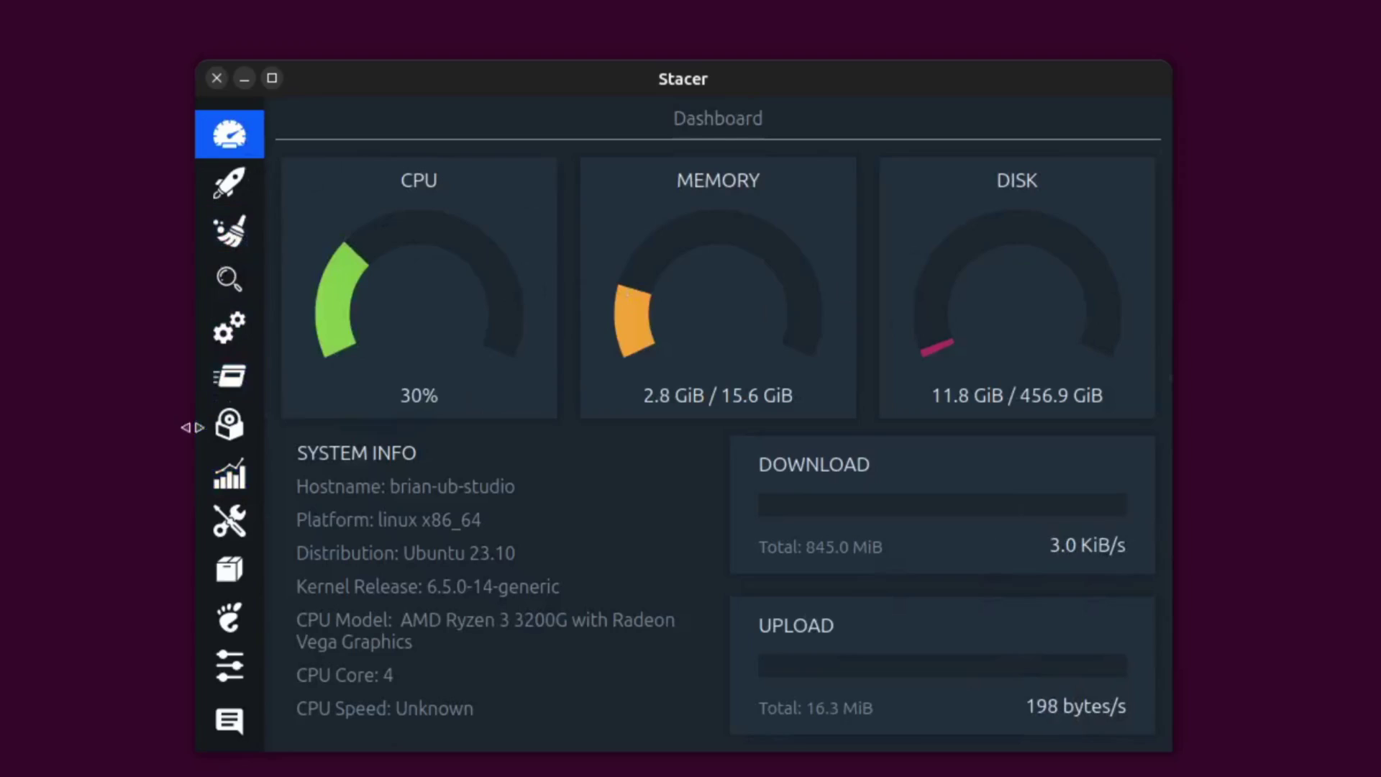
{"action": "left_click", "coordinate": [229, 472]}
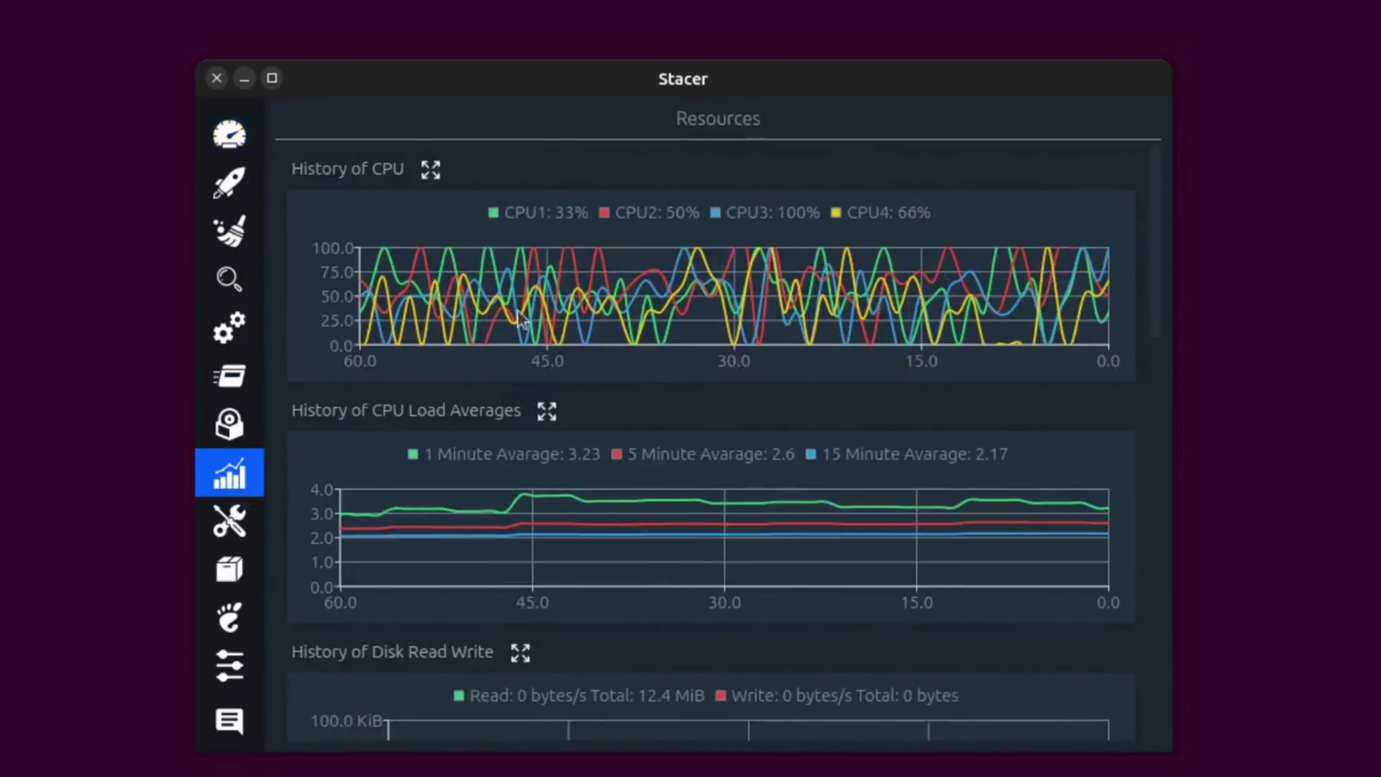
{"action": "scroll", "coordinate": [622, 506], "scroll_direction": "down", "scroll_amount": 10}
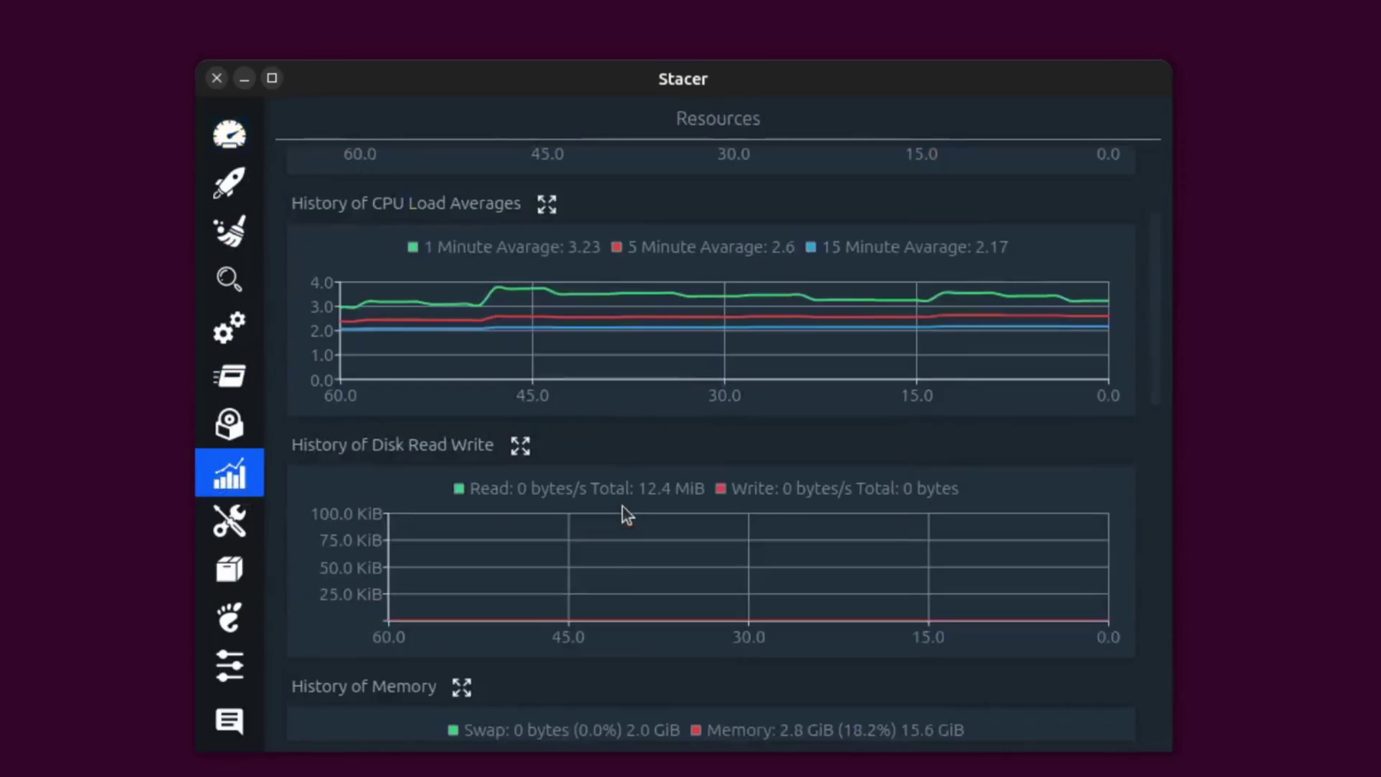
{"action": "scroll", "coordinate": [610, 493], "scroll_direction": "down", "scroll_amount": 2}
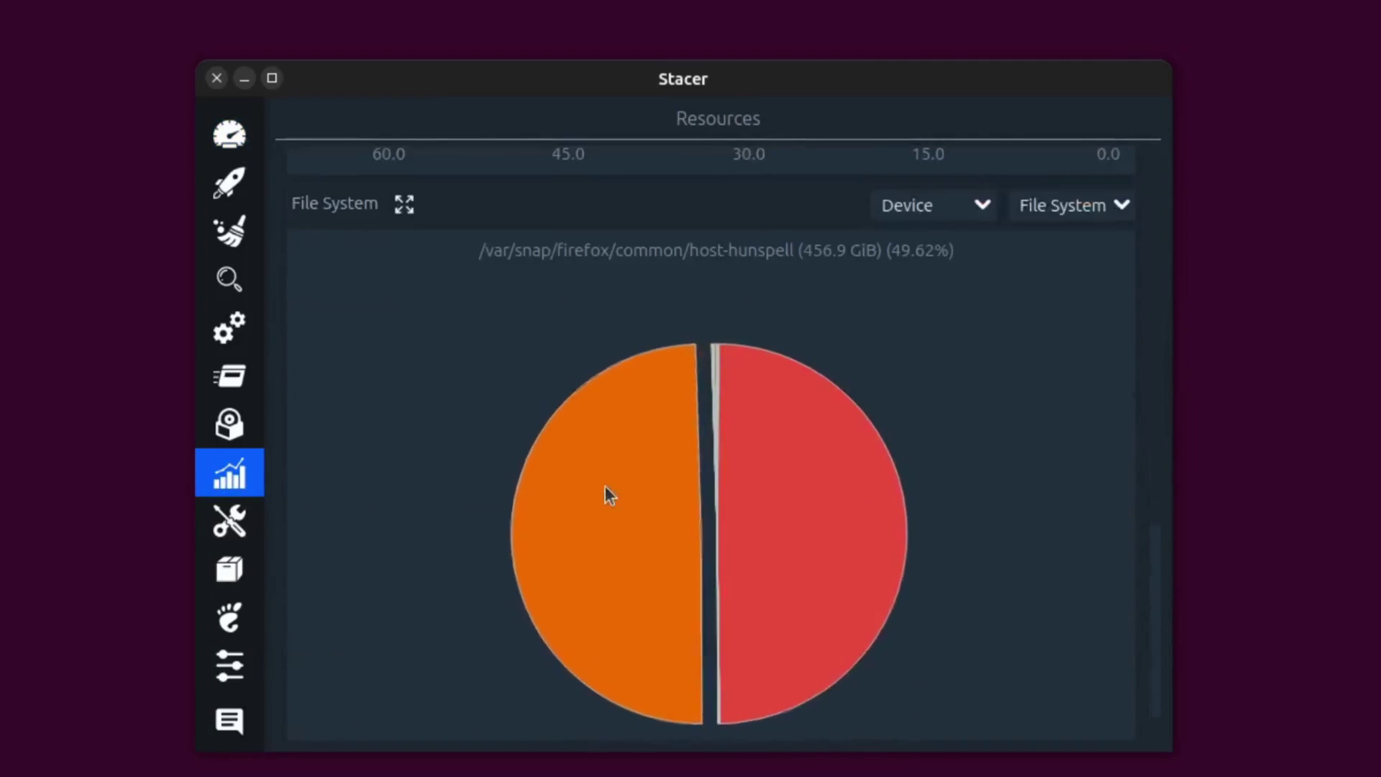
{"action": "scroll", "coordinate": [512, 446], "scroll_direction": "up", "scroll_amount": 1}
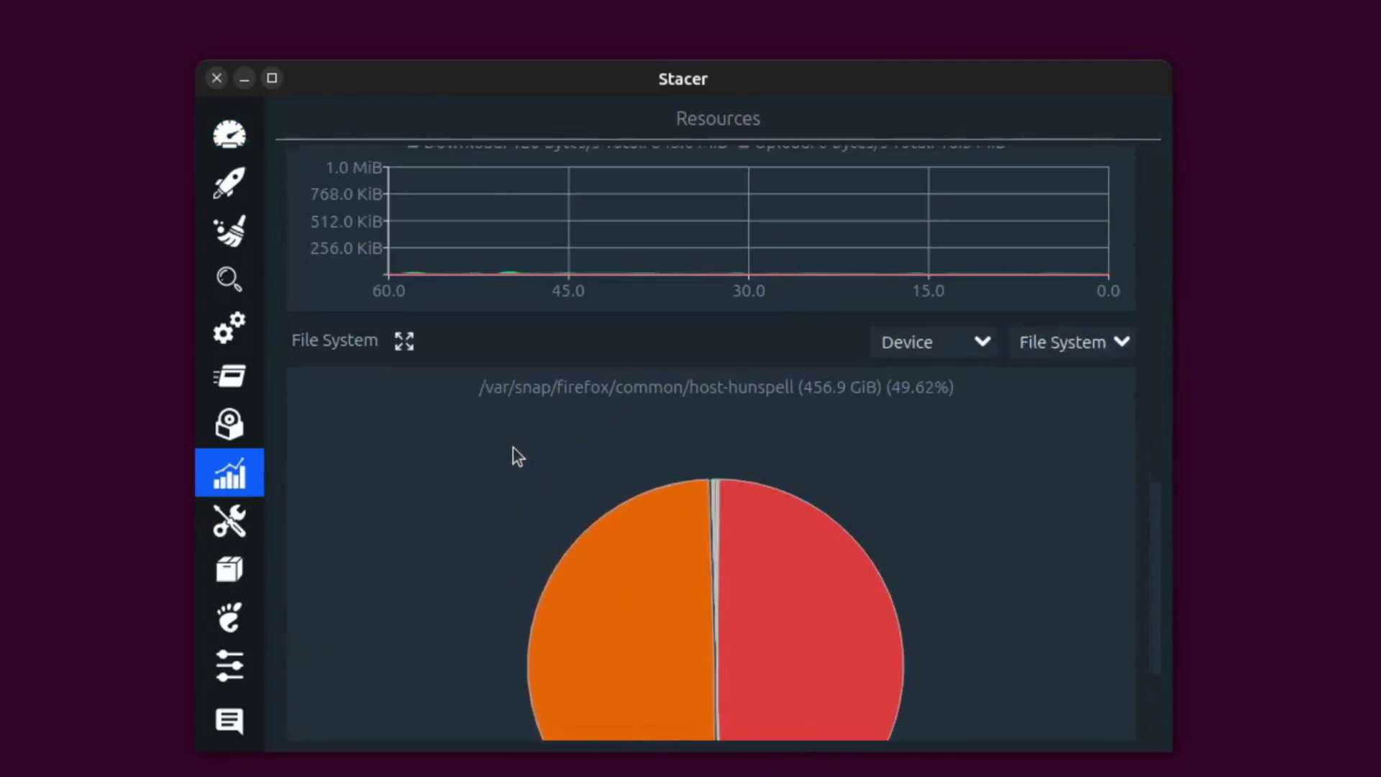
{"action": "scroll", "coordinate": [512, 447], "scroll_direction": "down", "scroll_amount": 1}
{"action": "scroll", "coordinate": [512, 446], "scroll_direction": "up", "scroll_amount": 4}
{"action": "scroll", "coordinate": [620, 434], "scroll_direction": "up", "scroll_amount": 11}
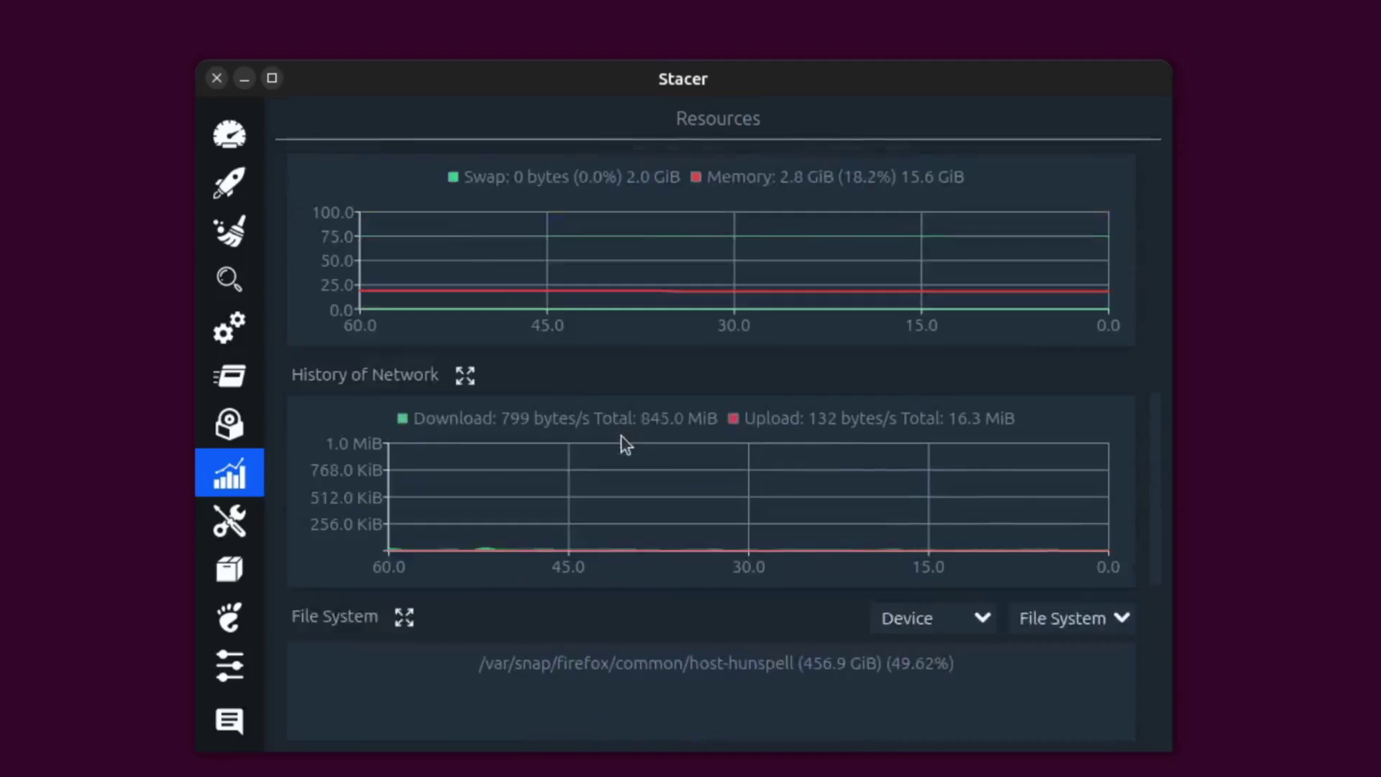
{"action": "scroll", "coordinate": [630, 425], "scroll_direction": "up", "scroll_amount": 1}
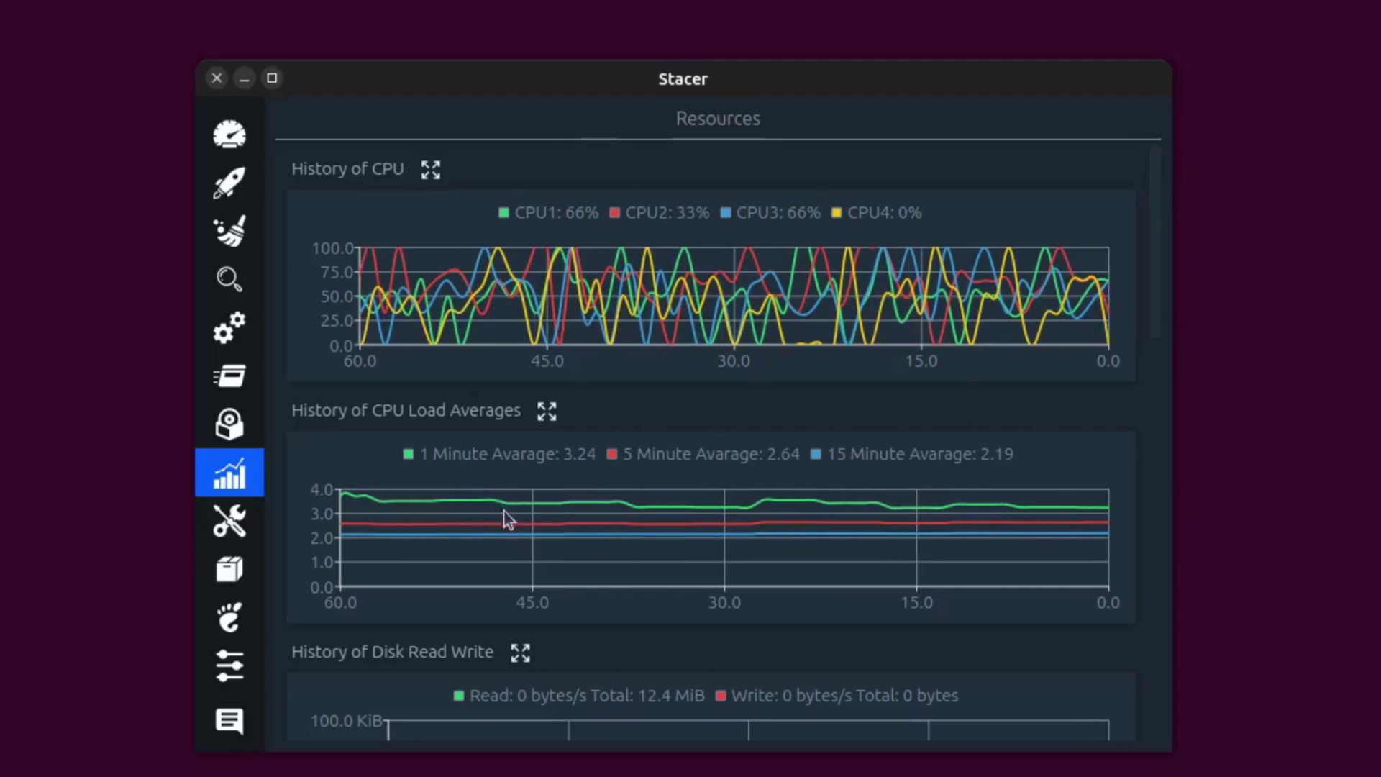
Switch between Dashboard and Resources again, then show the Helpers host manager with 7 hosts.
{"action": "left_click", "coordinate": [240, 136]}
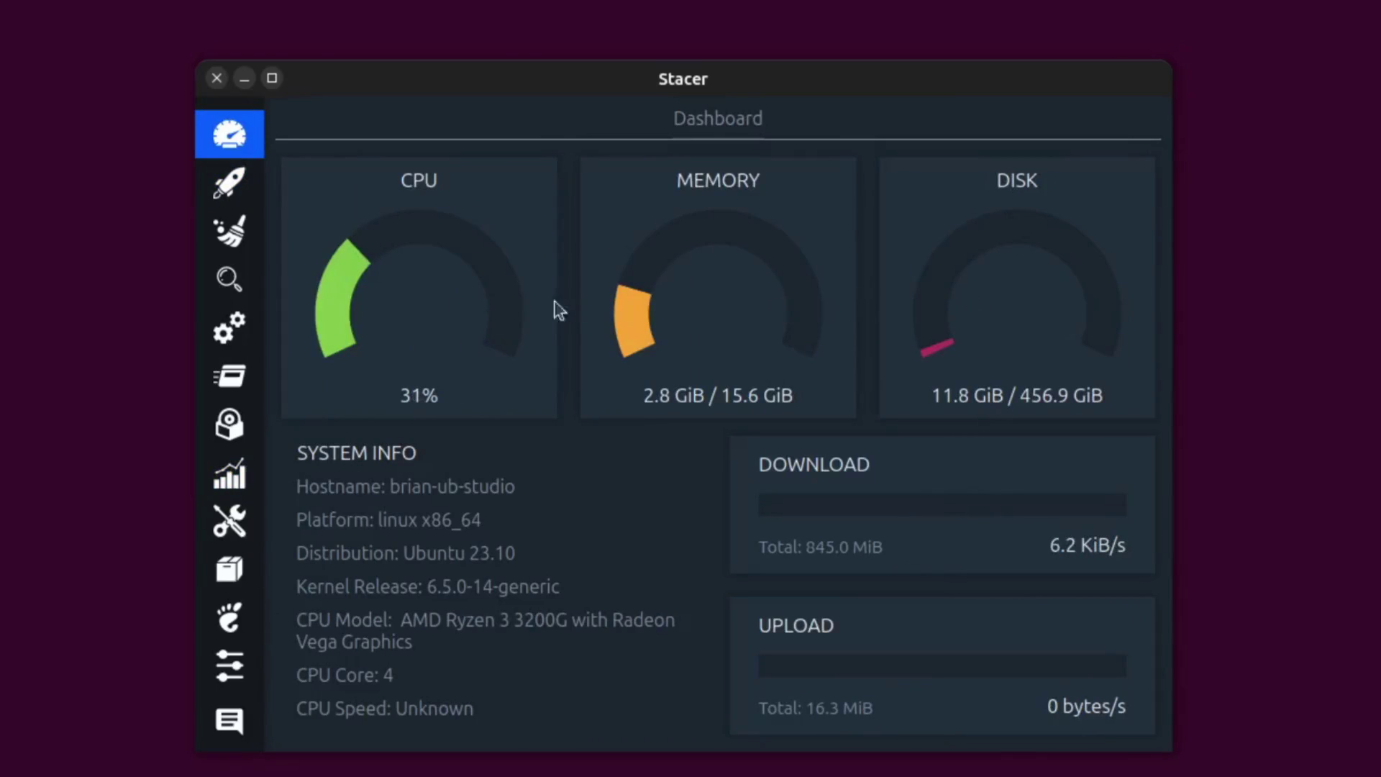
{"action": "left_click", "coordinate": [229, 473]}
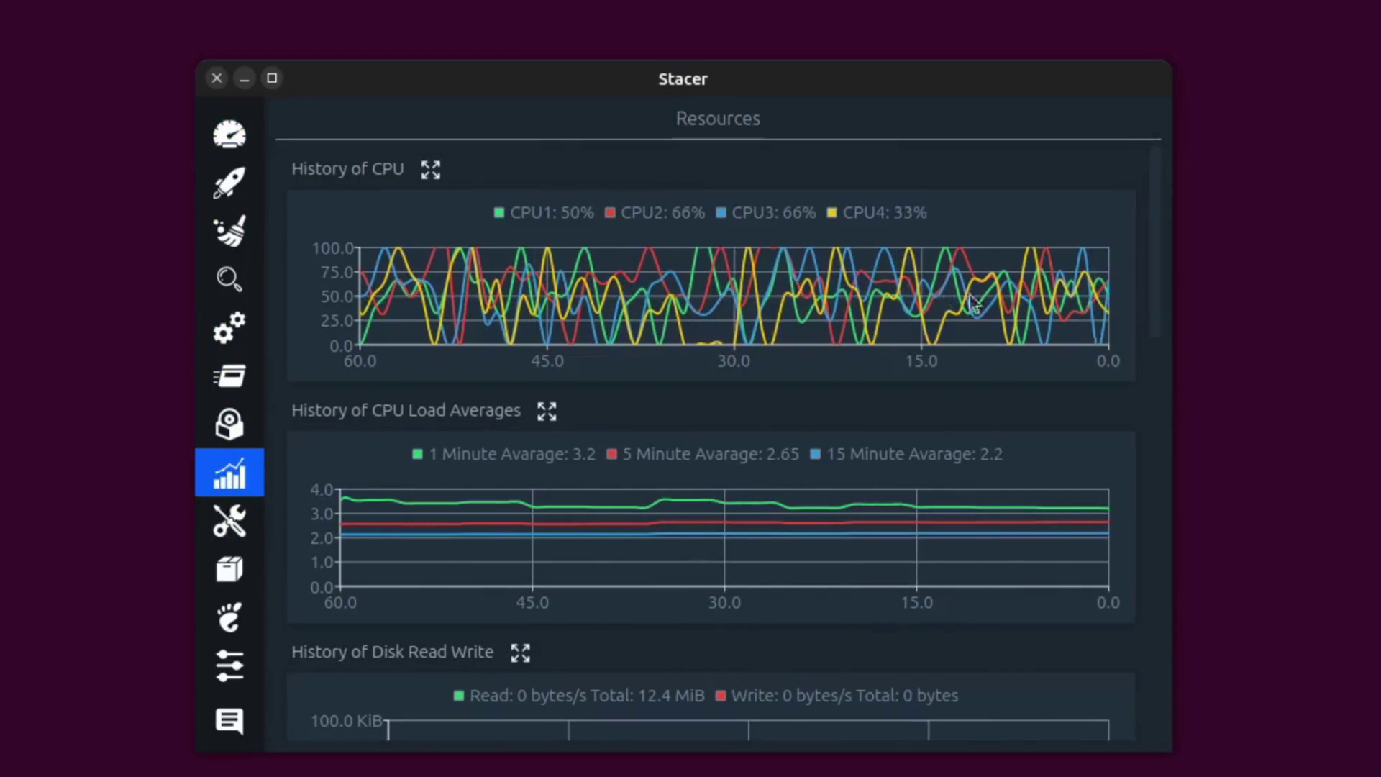
{"action": "left_click", "coordinate": [239, 523]}
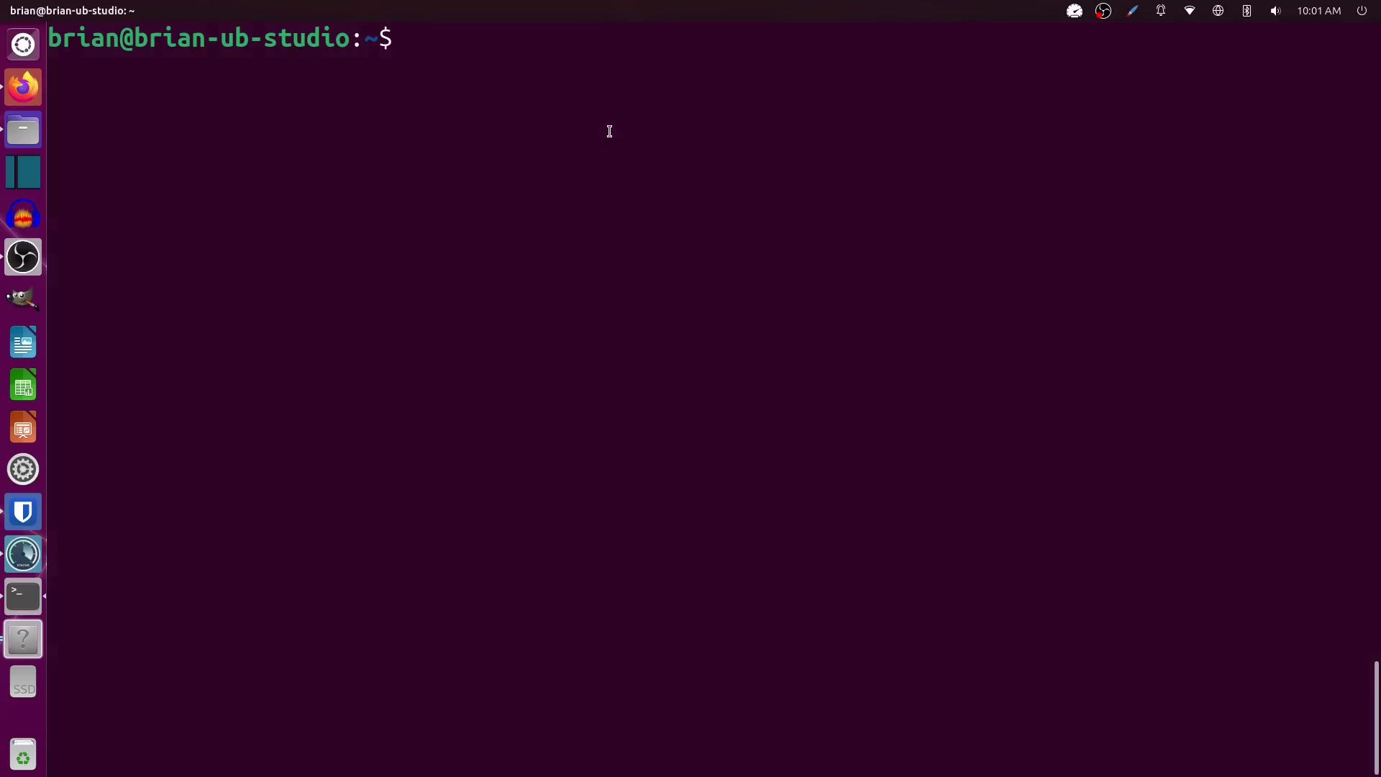
Print /etc/hosts with cat, highlight the machine's hostname line, and return to Stacer's host table.
{"action": "type", "text": "cat /etc/hso"}
{"action": "key", "text": "BackSpace"}
{"action": "key", "text": "BackSpace"}
{"action": "type", "text": "os"}
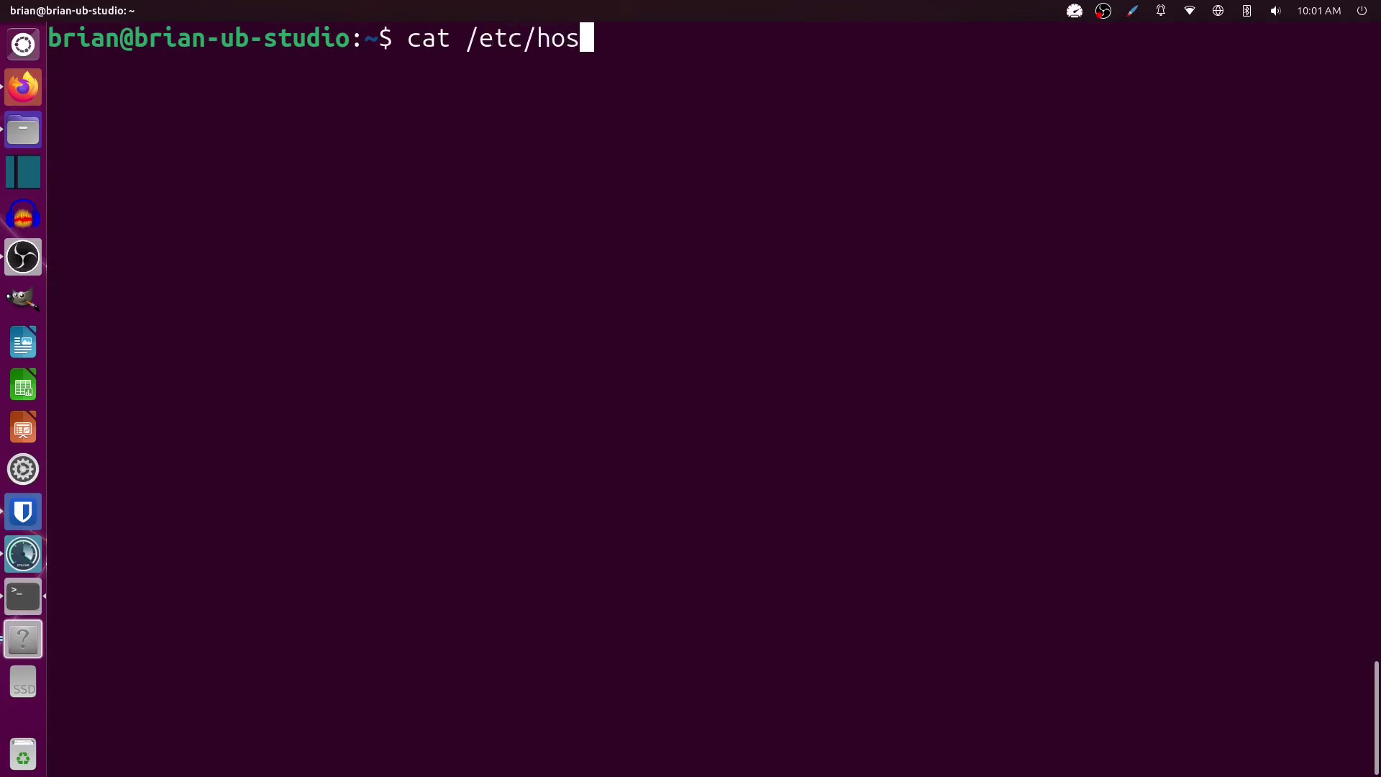
{"action": "type", "text": "ts"}
{"action": "key", "text": "Return"}
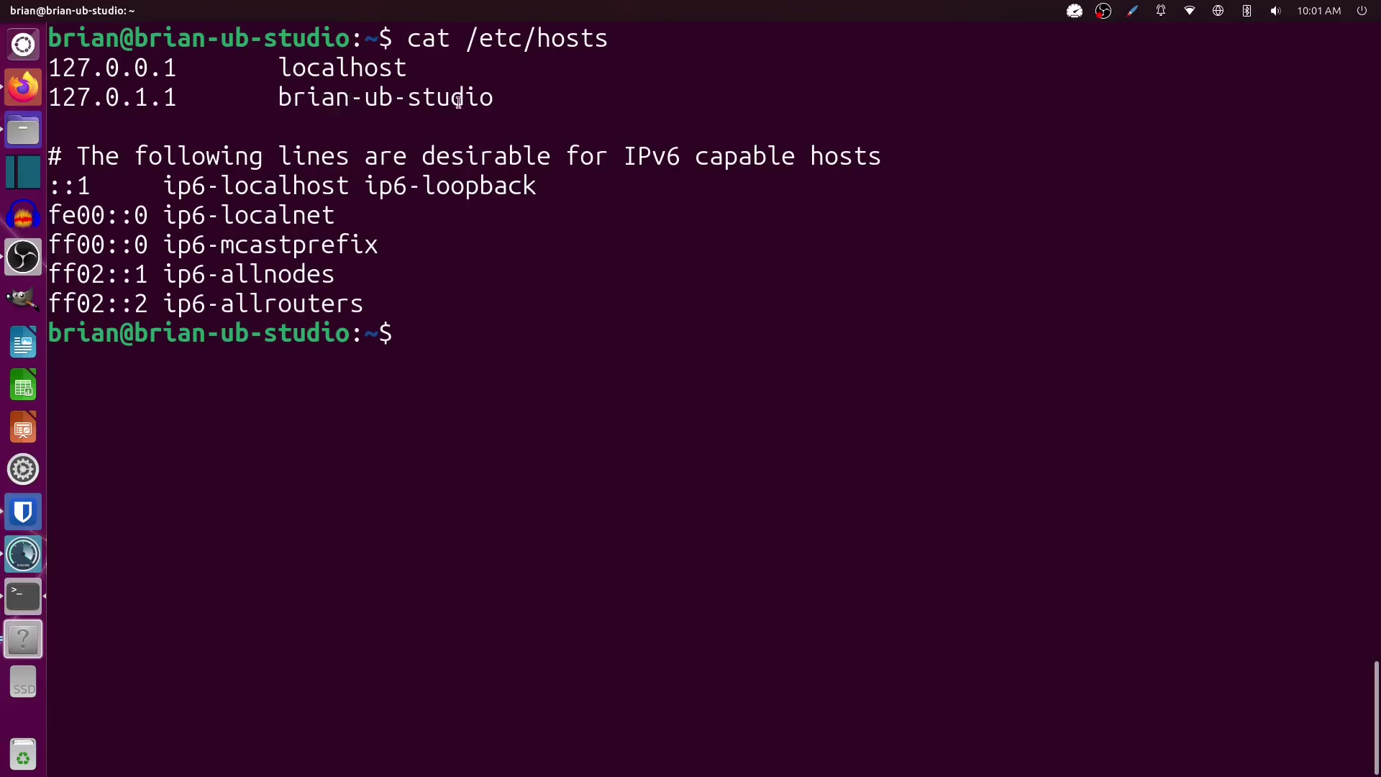
{"action": "left_click_drag", "start_coordinate": [508, 96], "coordinate": [278, 96]}
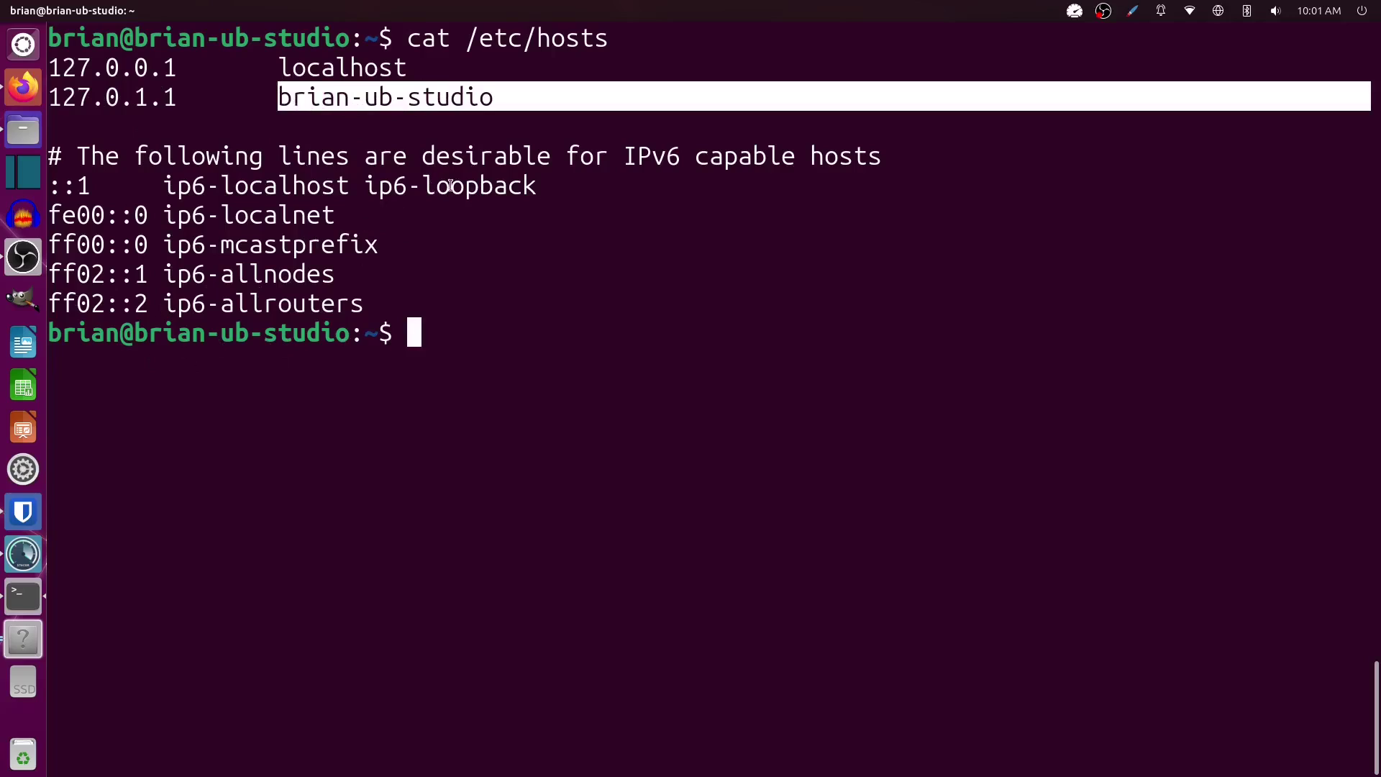
{"action": "left_click", "coordinate": [16, 568]}
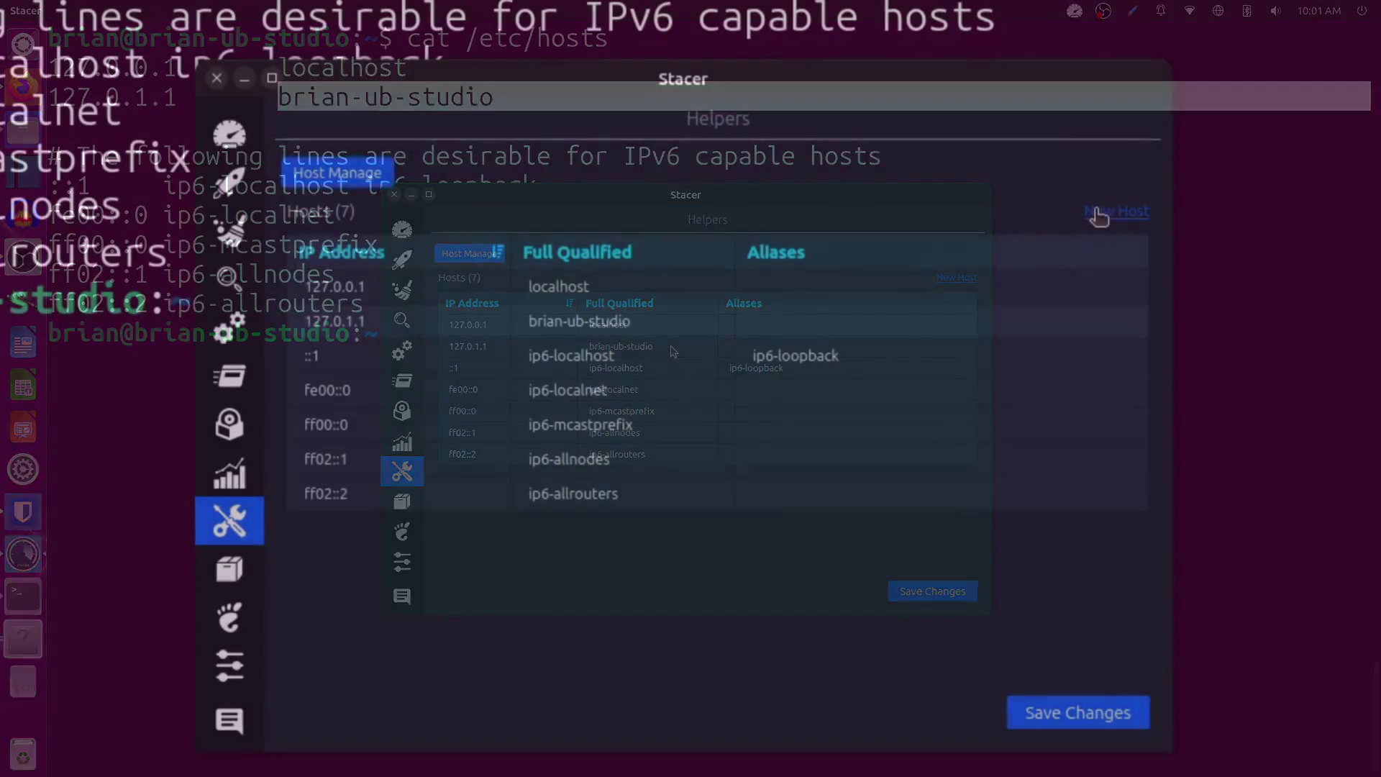
Add host 192.168.10.154 as aria.loc with alias aria and save it to /etc/hosts with authentication.
{"action": "left_click", "coordinate": [1098, 214]}
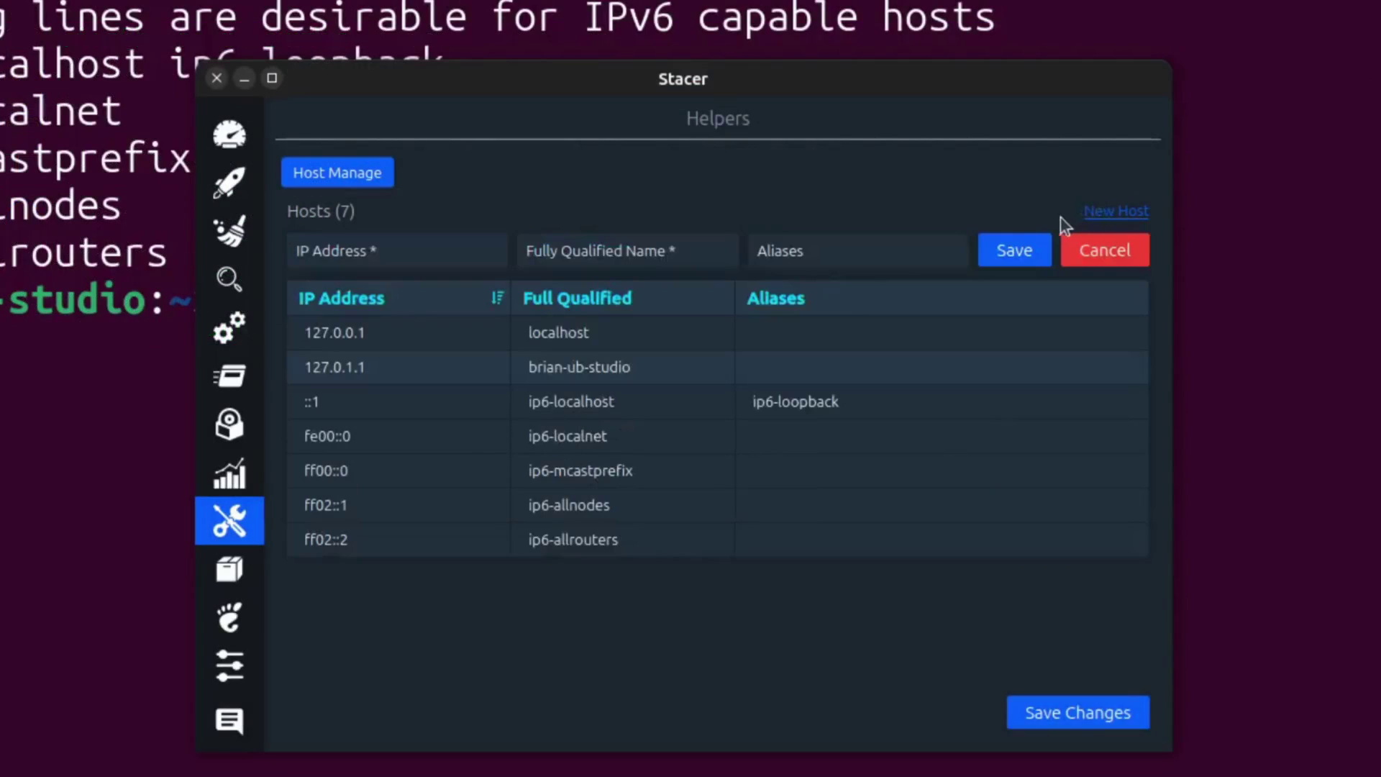
{"action": "left_click", "coordinate": [405, 250]}
{"action": "type", "text": "192.168.10.154"}
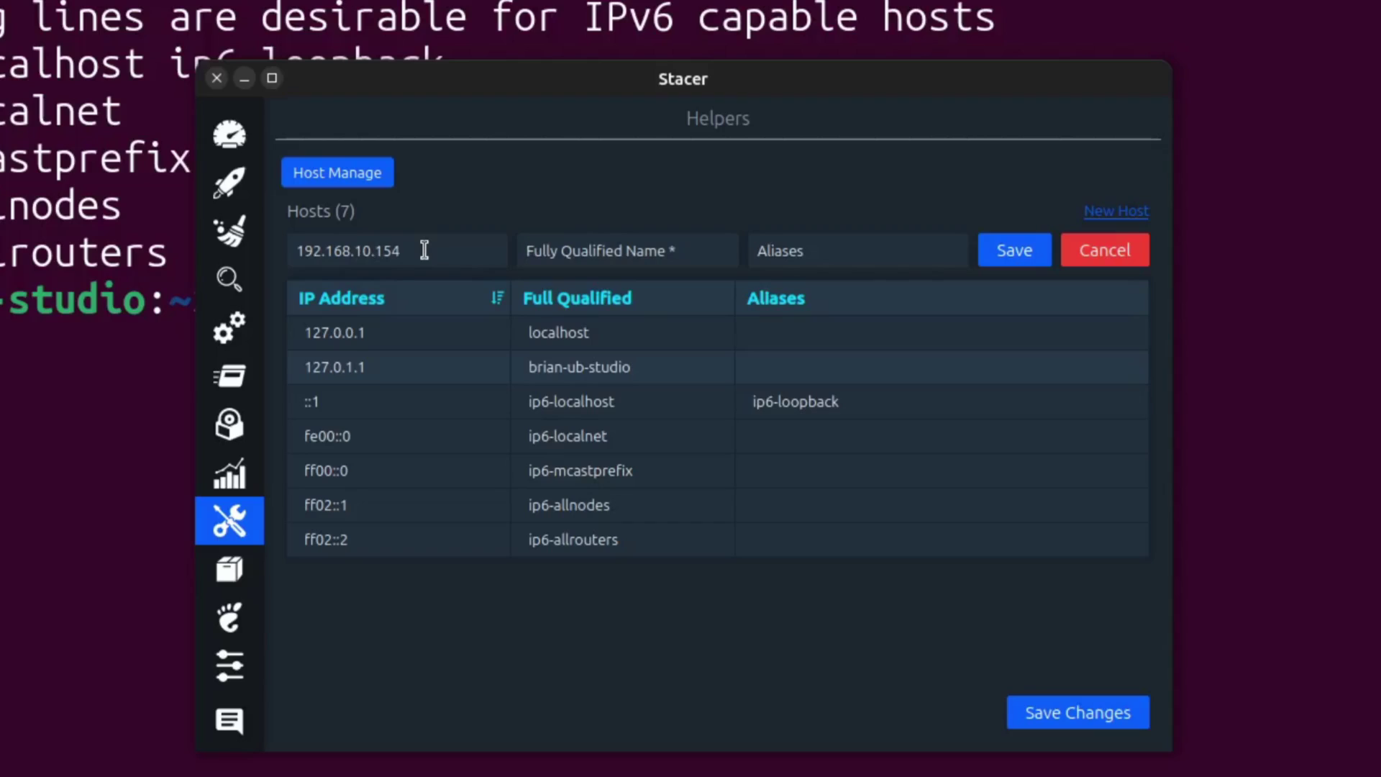
{"action": "type", "text": "aria.loc"}
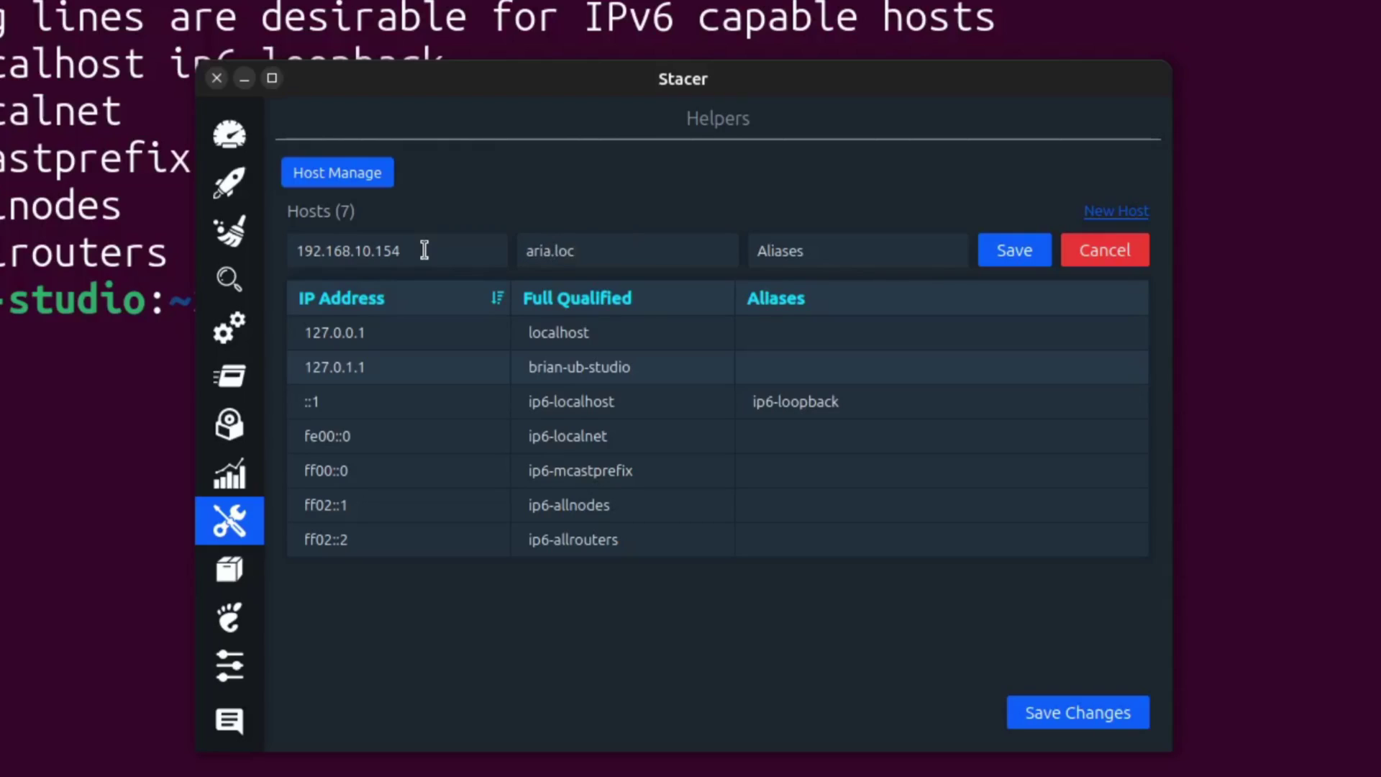
{"action": "left_click", "coordinate": [857, 250]}
{"action": "type", "text": "aria"}
{"action": "left_click", "coordinate": [1025, 251]}
{"action": "left_click", "coordinate": [1066, 715]}
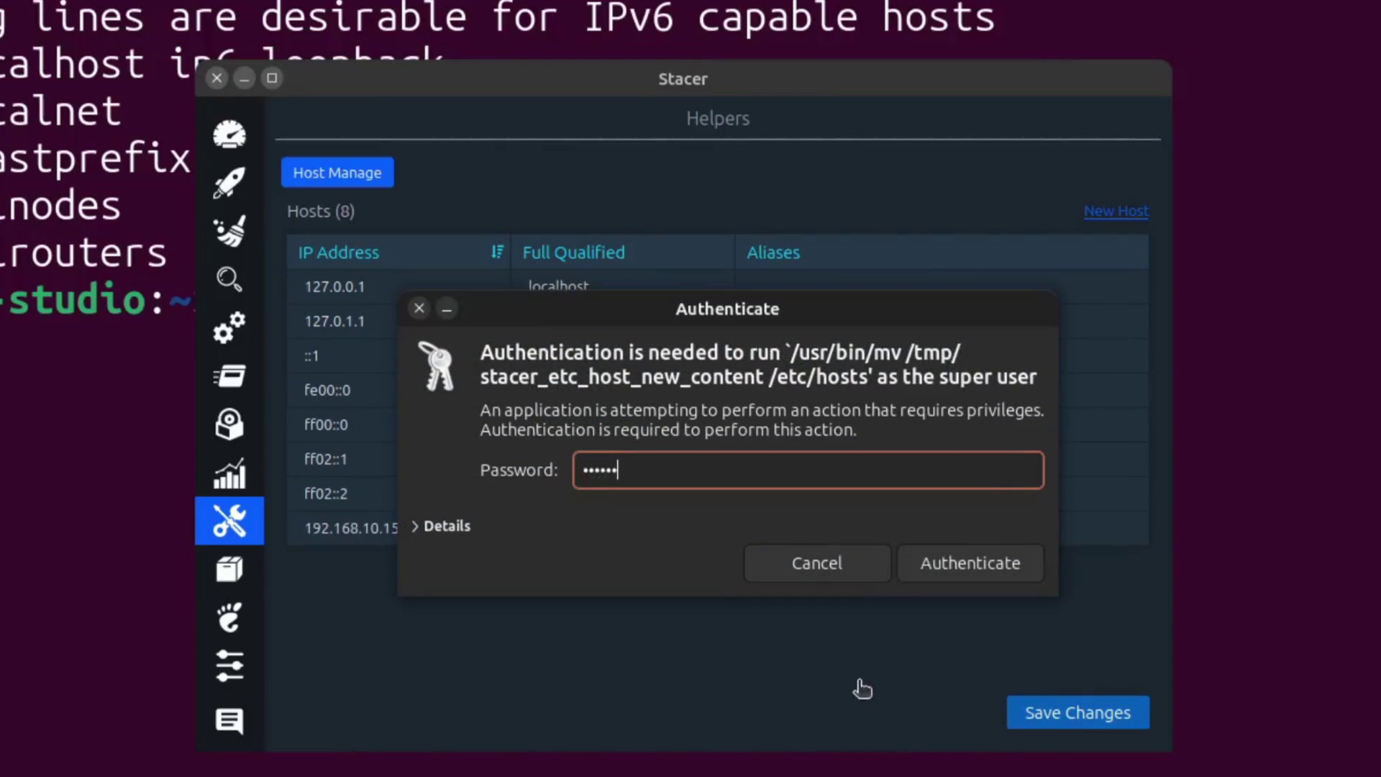
{"action": "key", "text": "Return"}
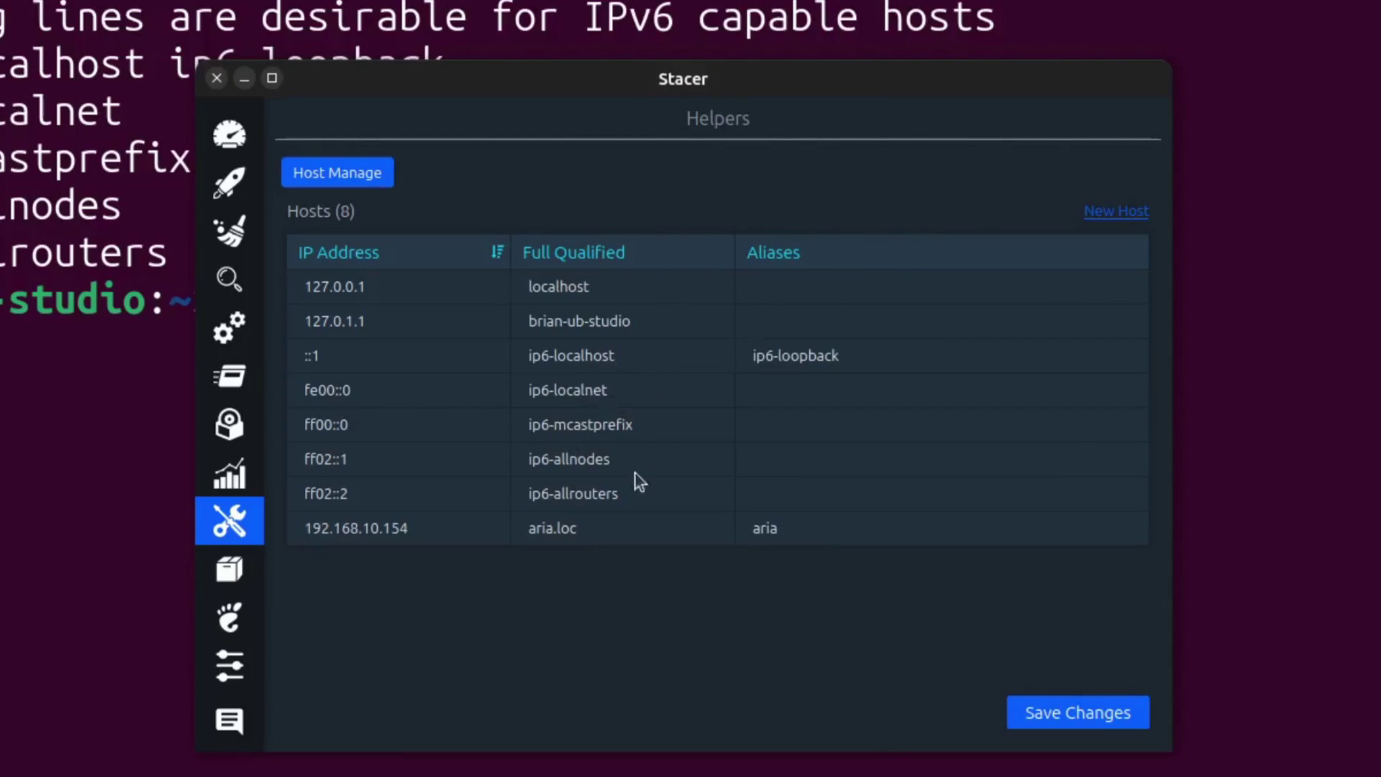
Ping aria in Terminal to confirm it answers from 192.168.10.154 with no packet loss.
{"action": "left_click", "coordinate": [182, 395]}
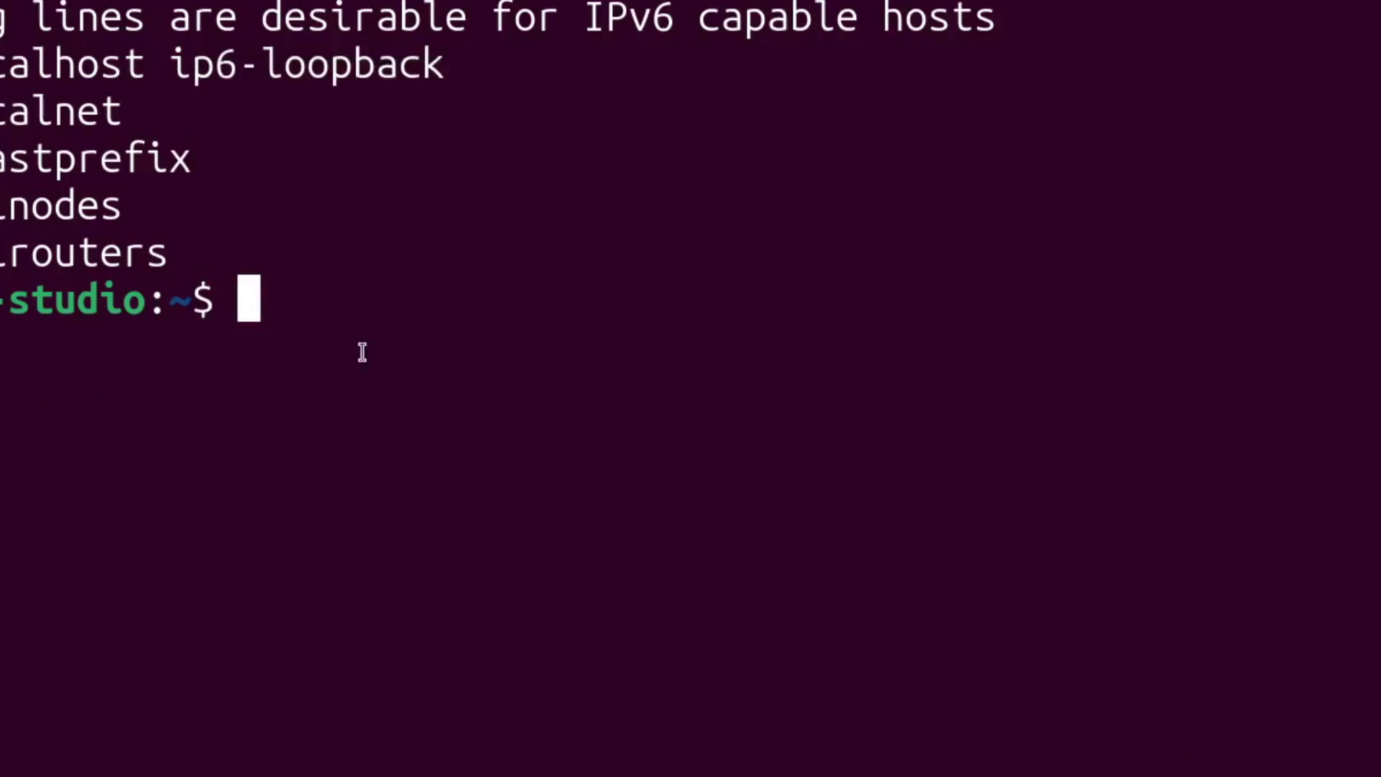
{"action": "type", "text": "ping aria"}
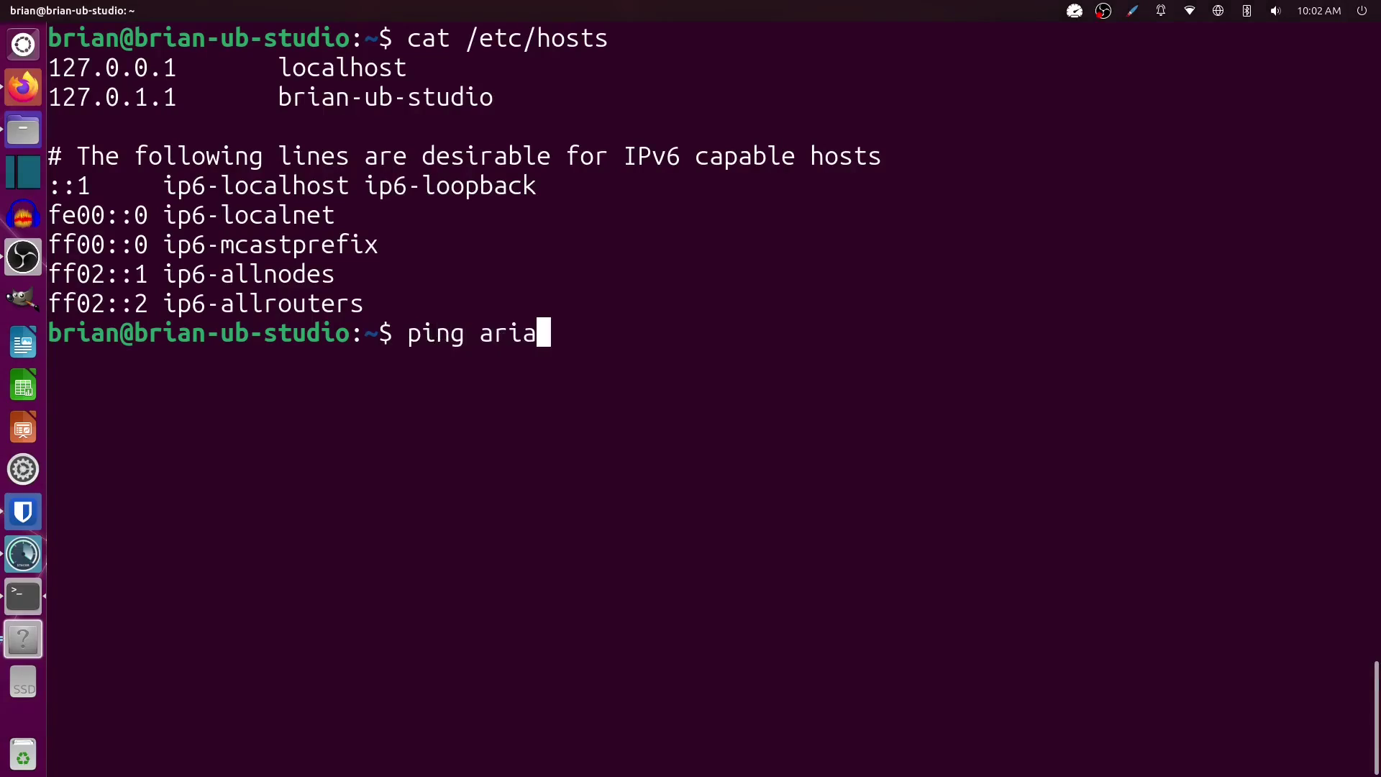
{"action": "key", "text": "Return"}
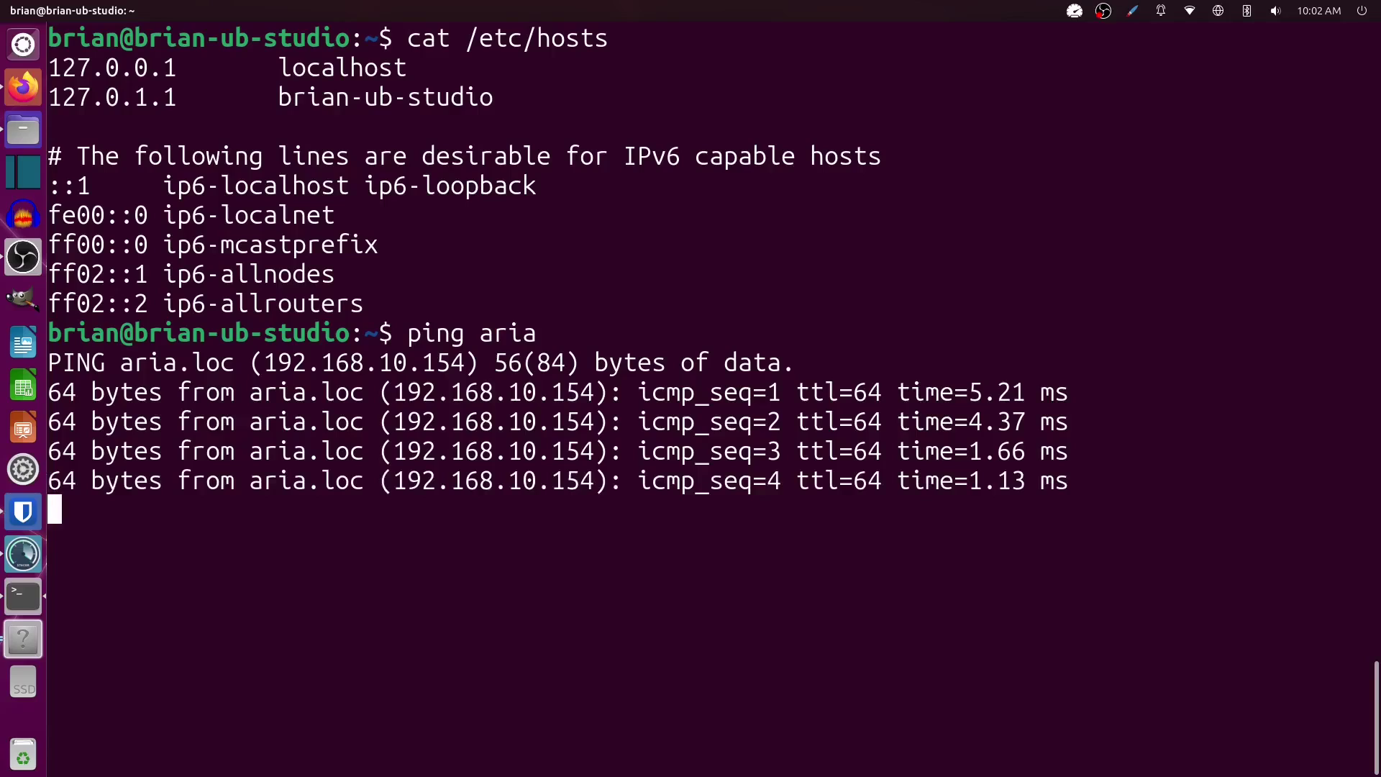
{"action": "key", "text": "ctrl+c"}
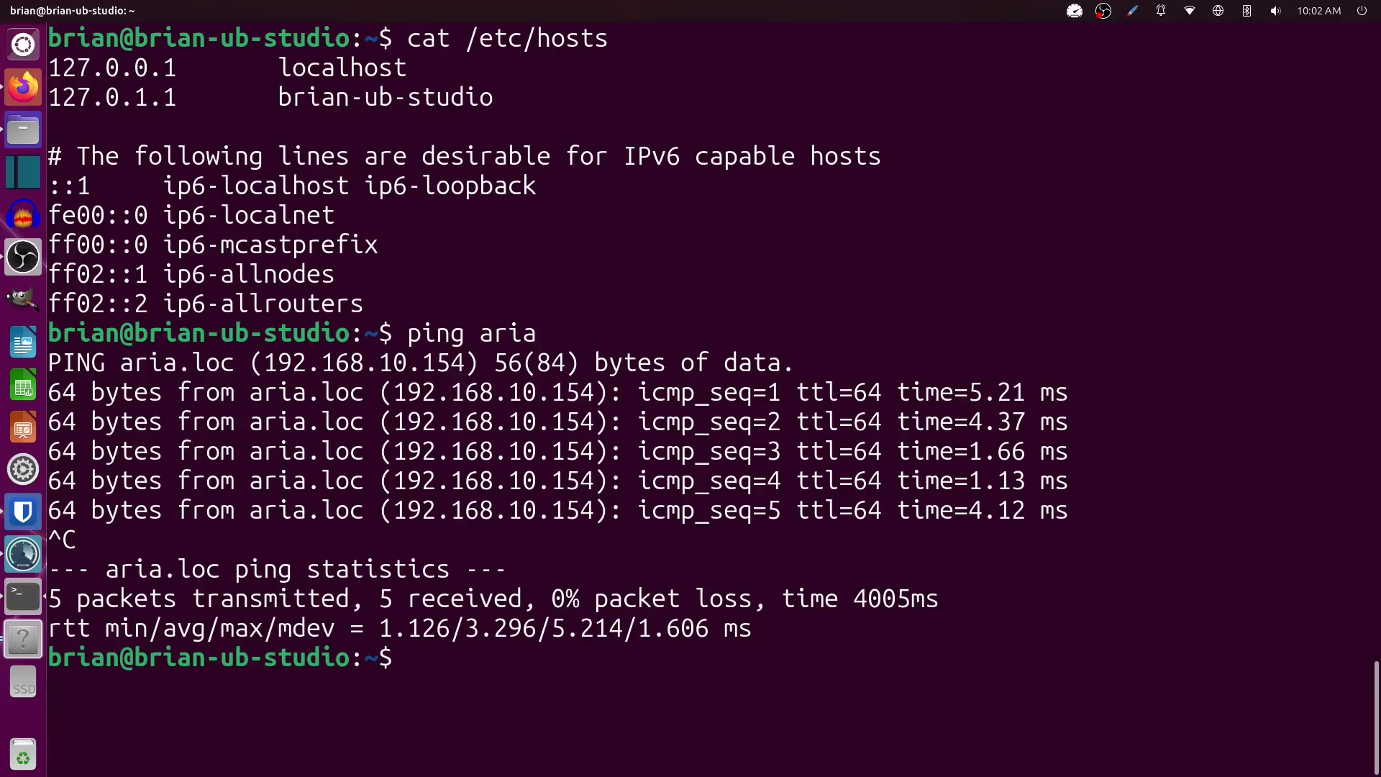
Discard the partly typed exit and clear the Terminal screen.
{"action": "type", "text": "exit"}
{"action": "key", "text": "BackSpace"}
{"action": "key", "text": "BackSpace"}
{"action": "key", "text": "BackSpace"}
{"action": "key", "text": "BackSpace"}
{"action": "type", "text": "clear"}
{"action": "key", "text": "Return"}
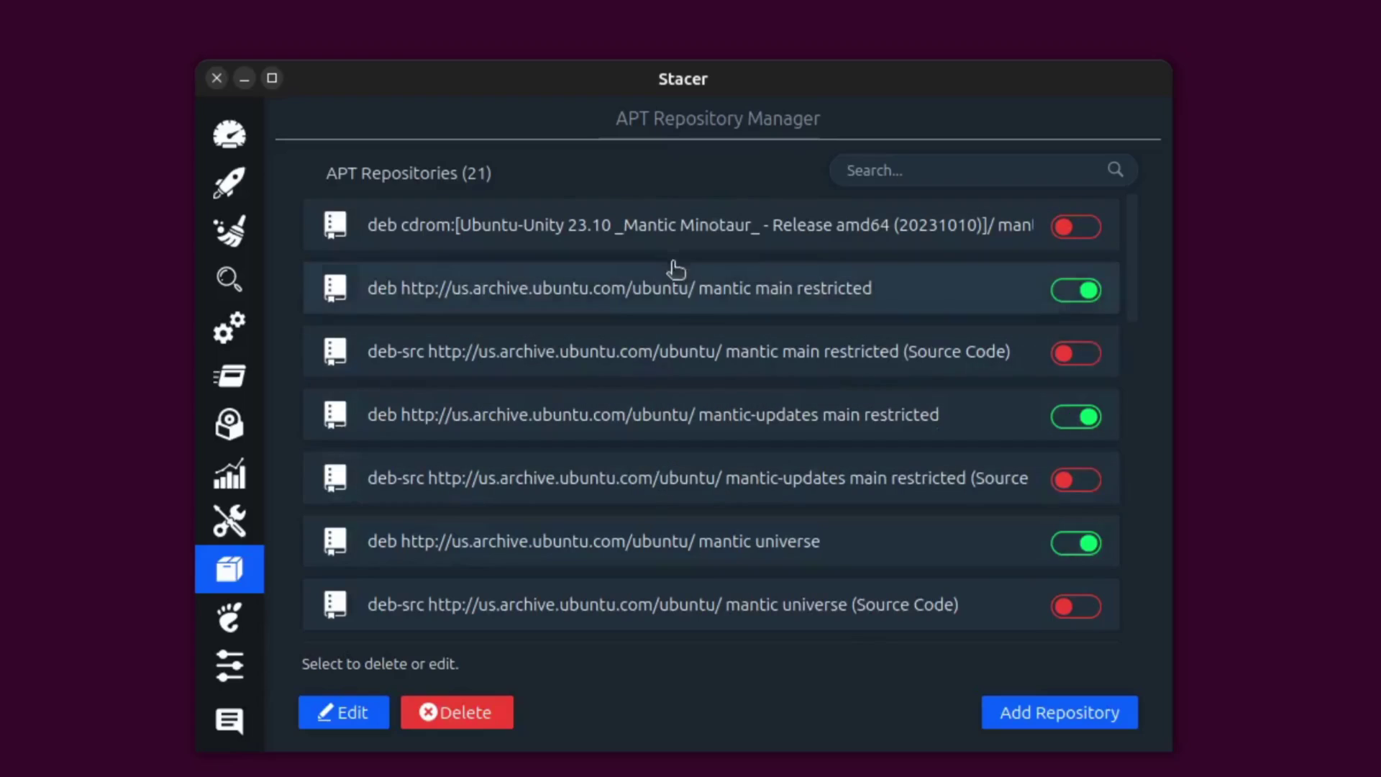
Search the APT repositories for 'univer', then clear the search to list all 21 again.
{"action": "scroll", "coordinate": [653, 395], "scroll_direction": "down", "scroll_amount": 5}
{"action": "scroll", "coordinate": [645, 408], "scroll_direction": "up", "scroll_amount": 2}
{"action": "scroll", "coordinate": [645, 409], "scroll_direction": "up", "scroll_amount": 3}
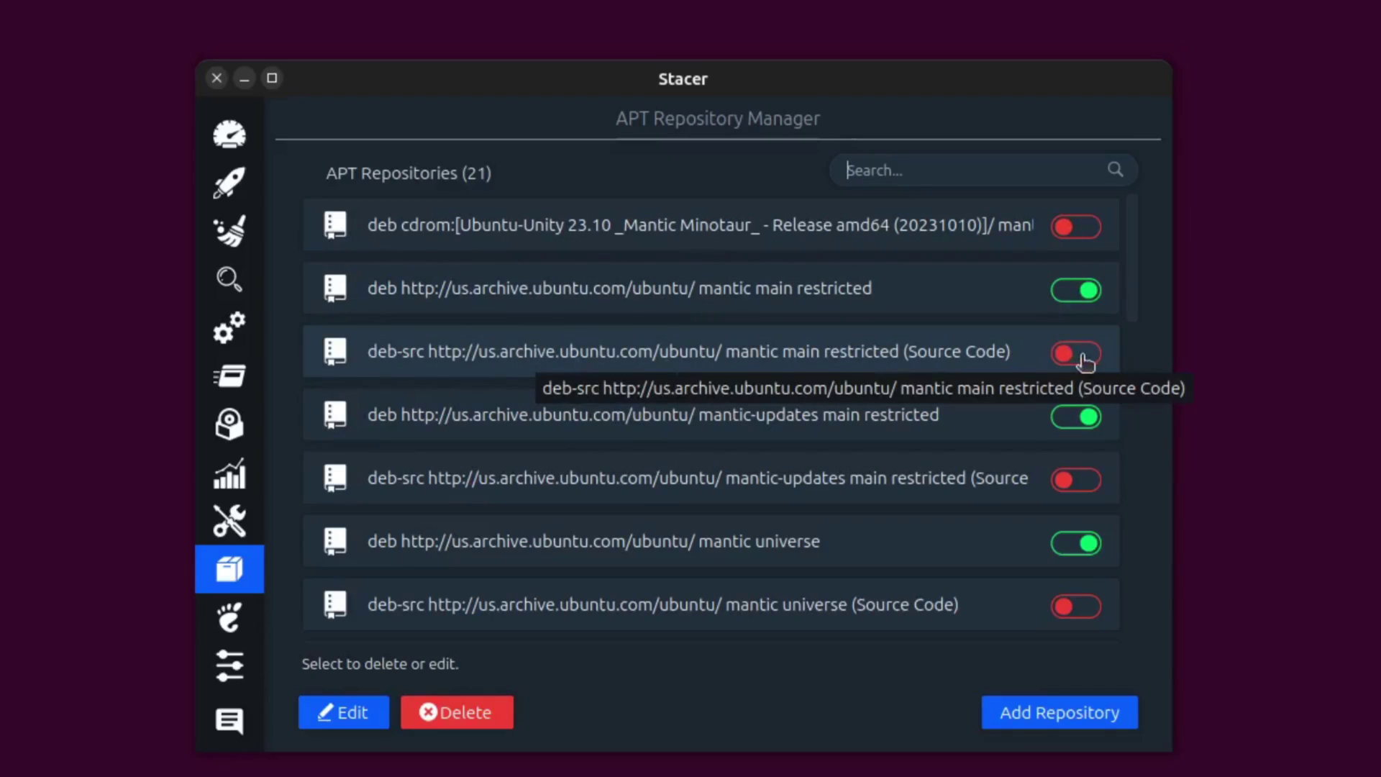
{"action": "type", "text": "univ"}
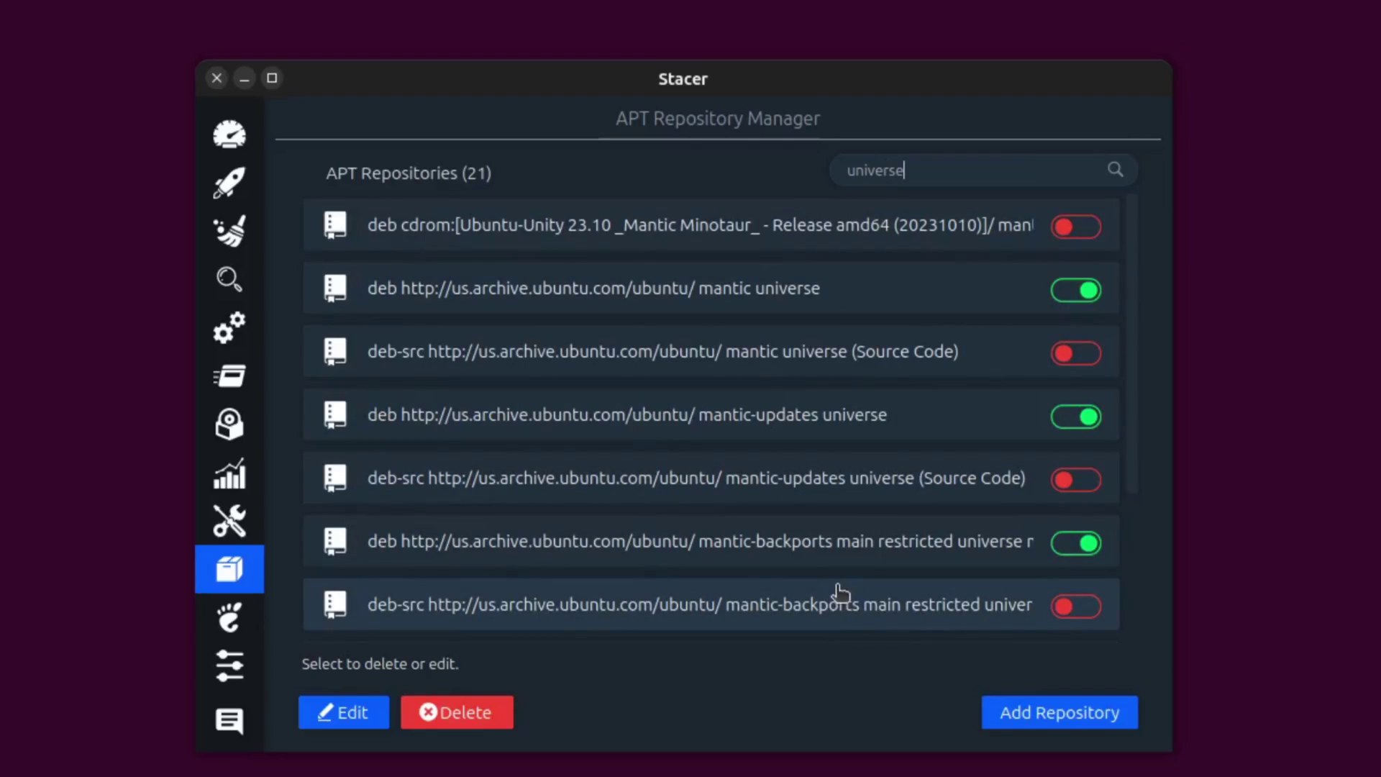
{"action": "type", "text": "er"}
{"action": "key", "text": "BackSpace"}
{"action": "key", "text": "BackSpace"}
{"action": "key", "text": "BackSpace"}
{"action": "key", "text": "BackSpace"}
{"action": "key", "text": "BackSpace"}
{"action": "key", "text": "BackSpace"}
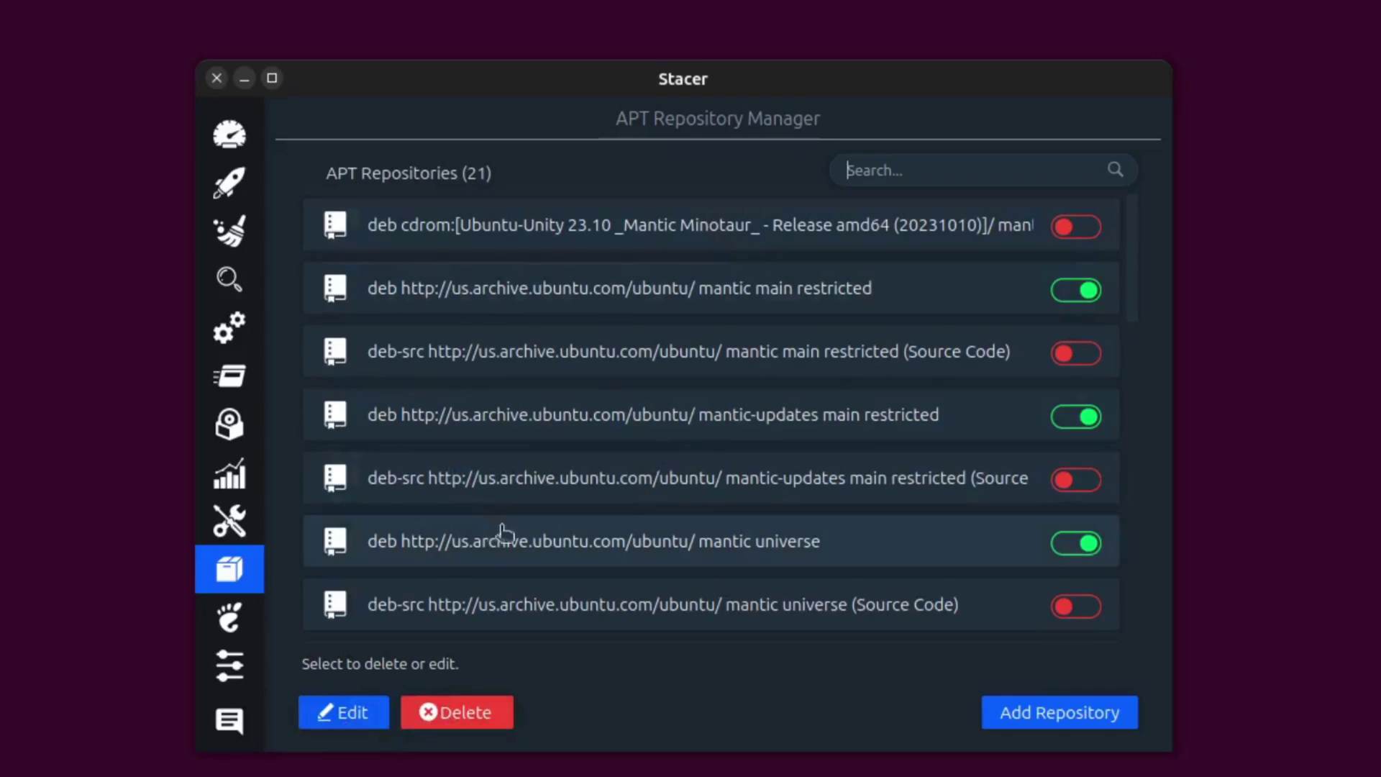
Compare the GNOME Window Manager and Appearance tabs several times, then open Stacer's Settings page.
{"action": "left_click", "coordinate": [229, 616]}
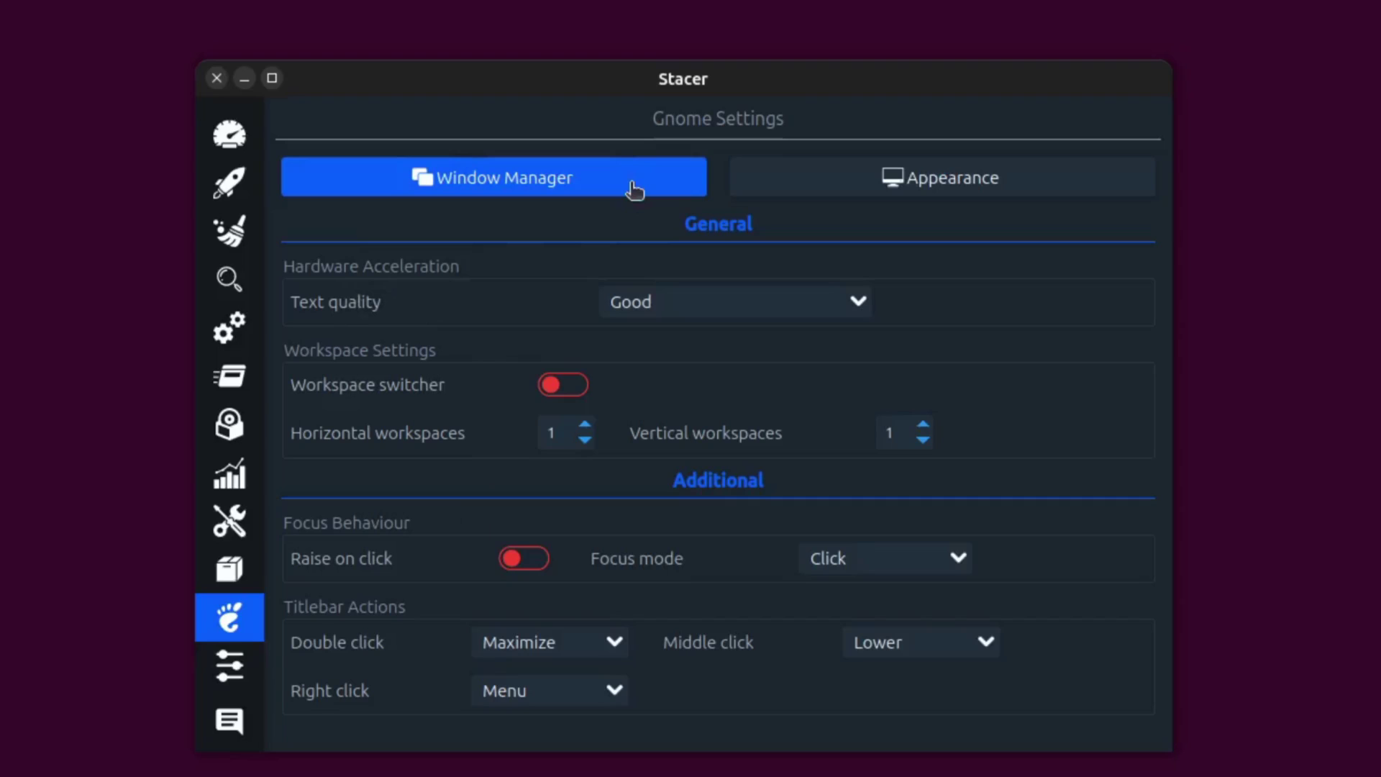
{"action": "left_click", "coordinate": [870, 171]}
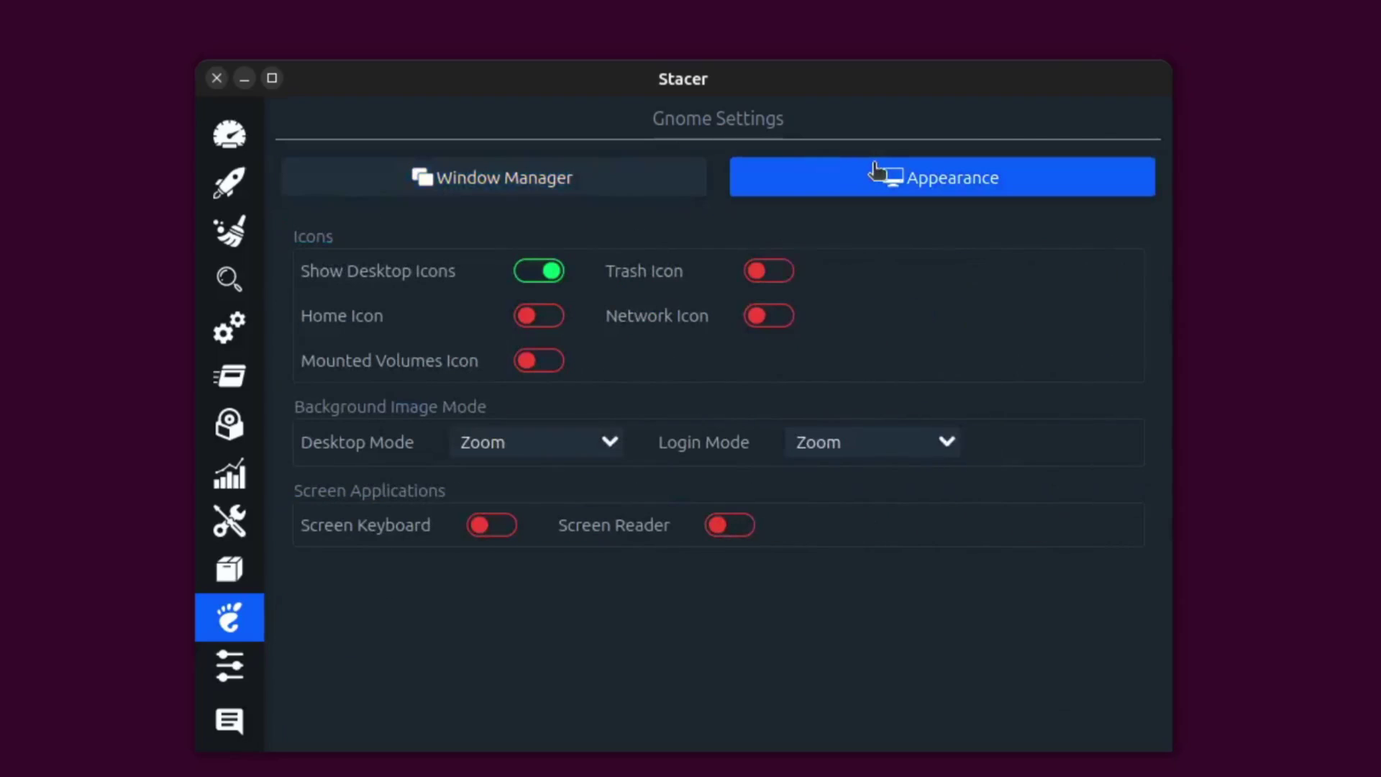
{"action": "left_click", "coordinate": [590, 177]}
{"action": "left_click", "coordinate": [847, 185]}
{"action": "left_click", "coordinate": [647, 175]}
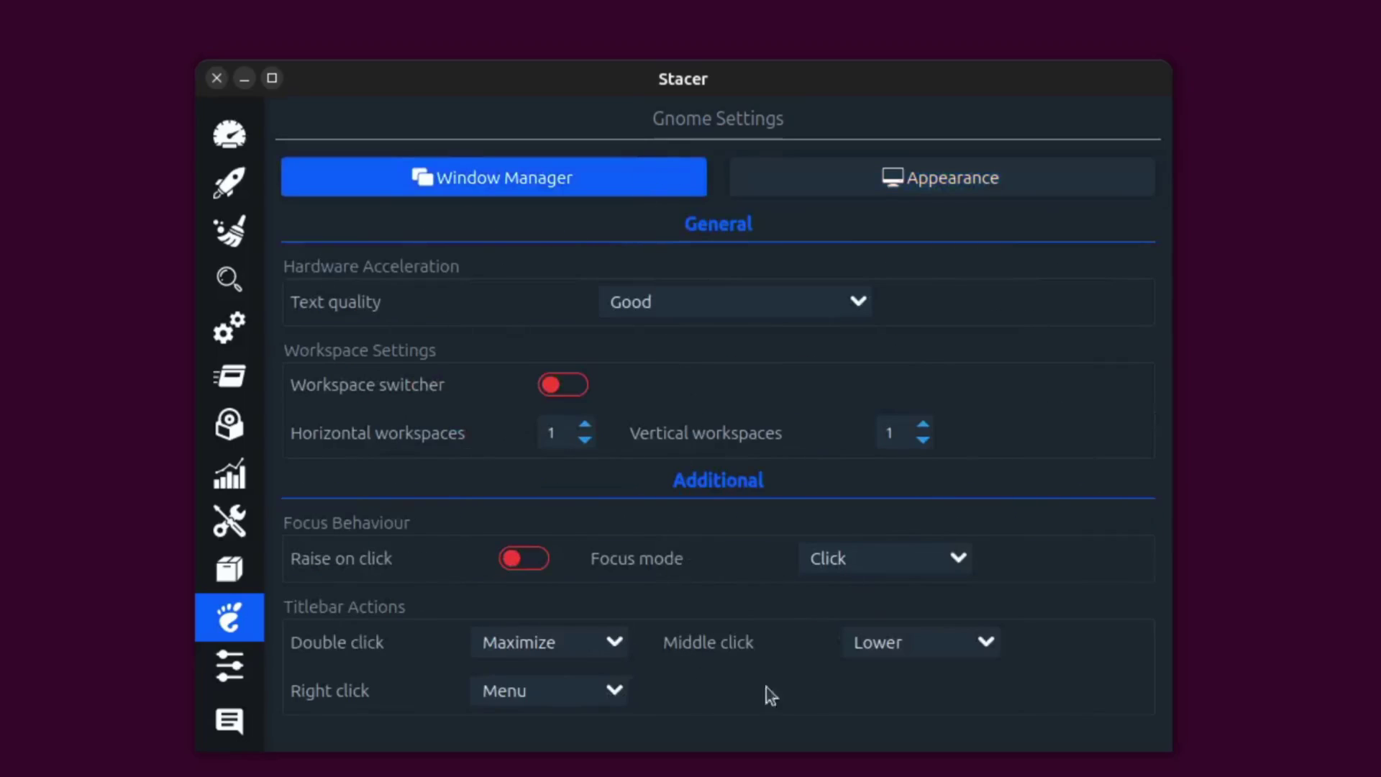
{"action": "left_click", "coordinate": [903, 180]}
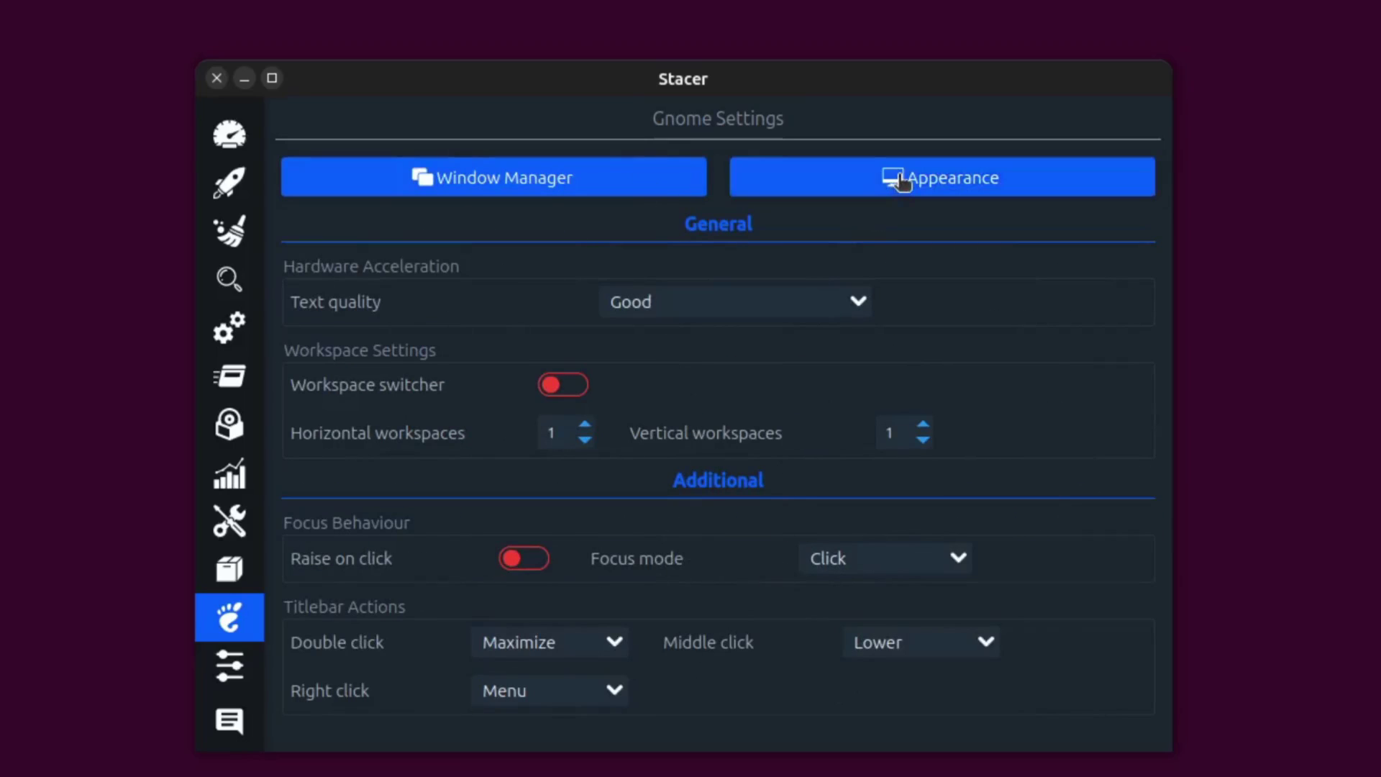
{"action": "left_click", "coordinate": [575, 189]}
{"action": "left_click", "coordinate": [782, 194]}
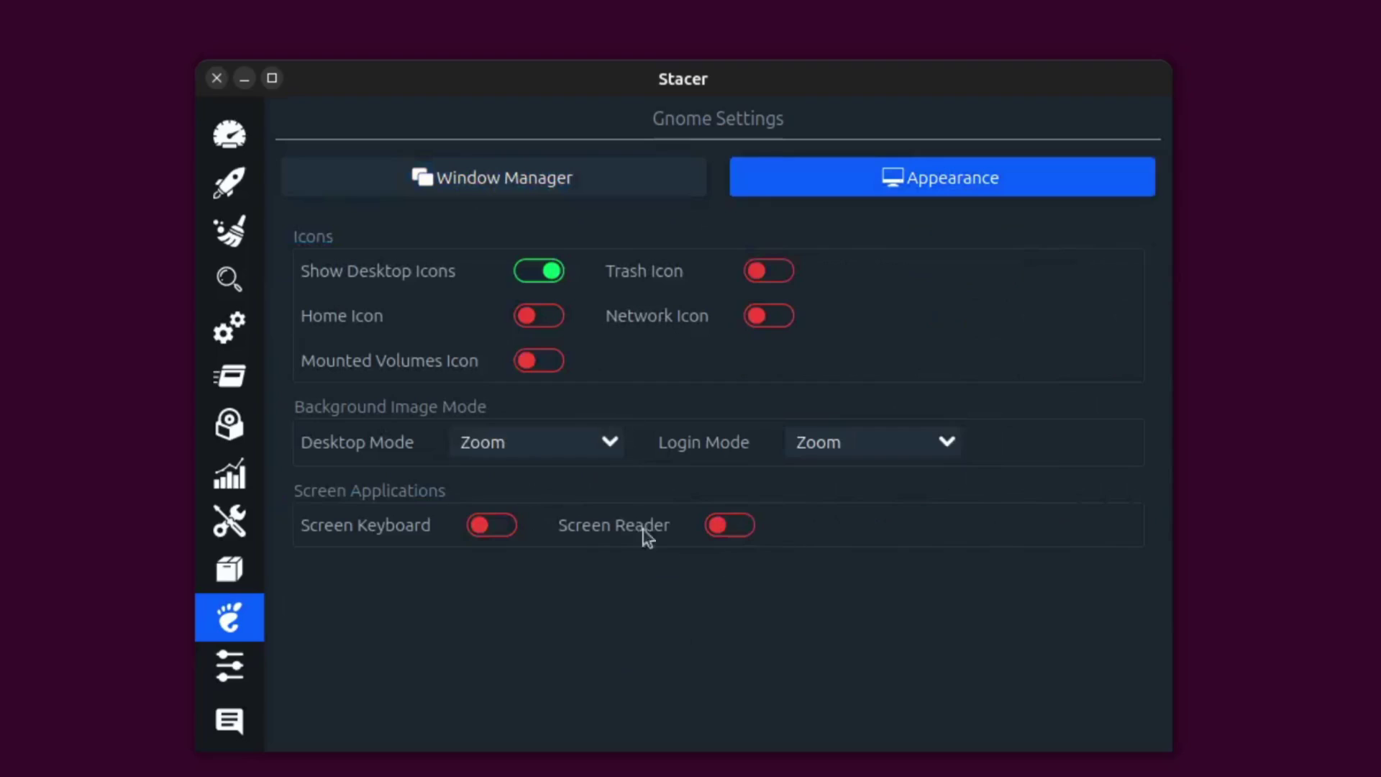
{"action": "left_click", "coordinate": [564, 192]}
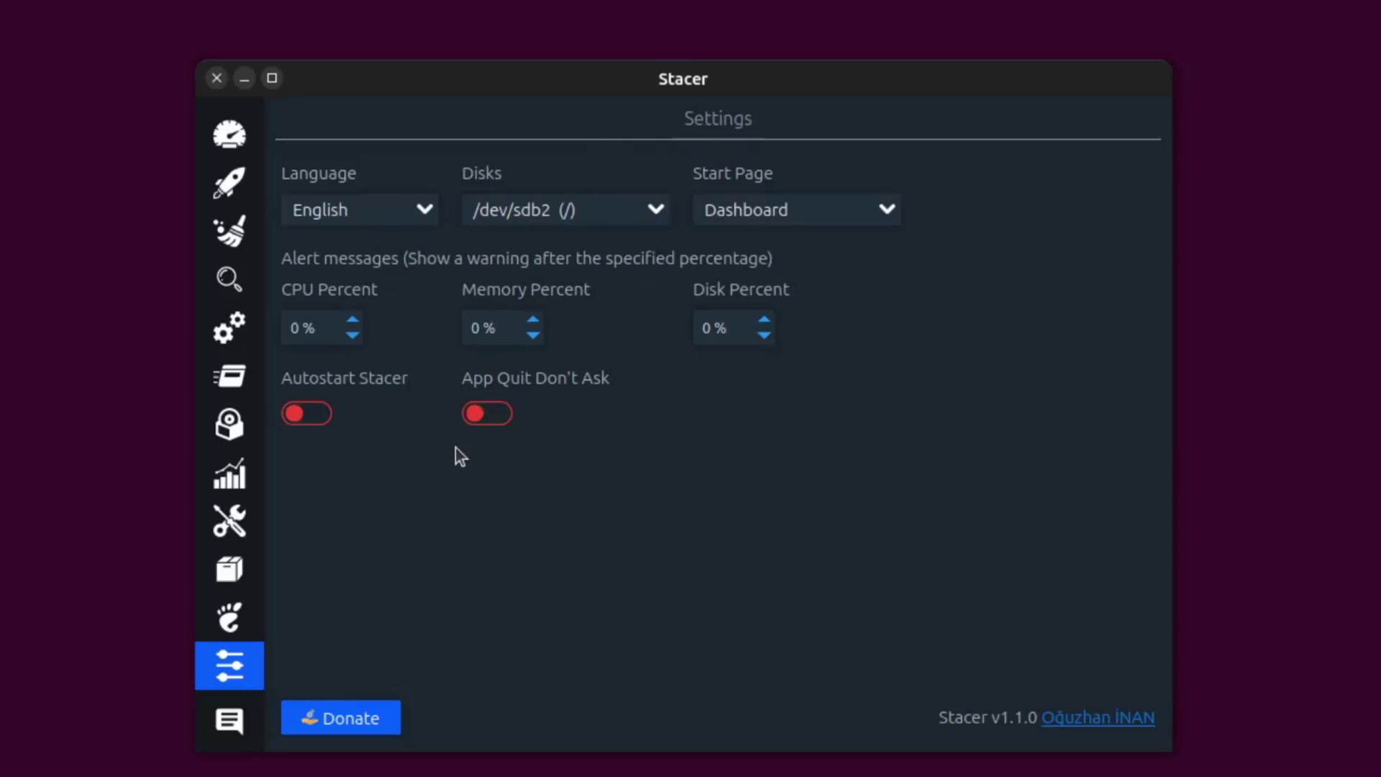
{"action": "left_click", "coordinate": [434, 210]}
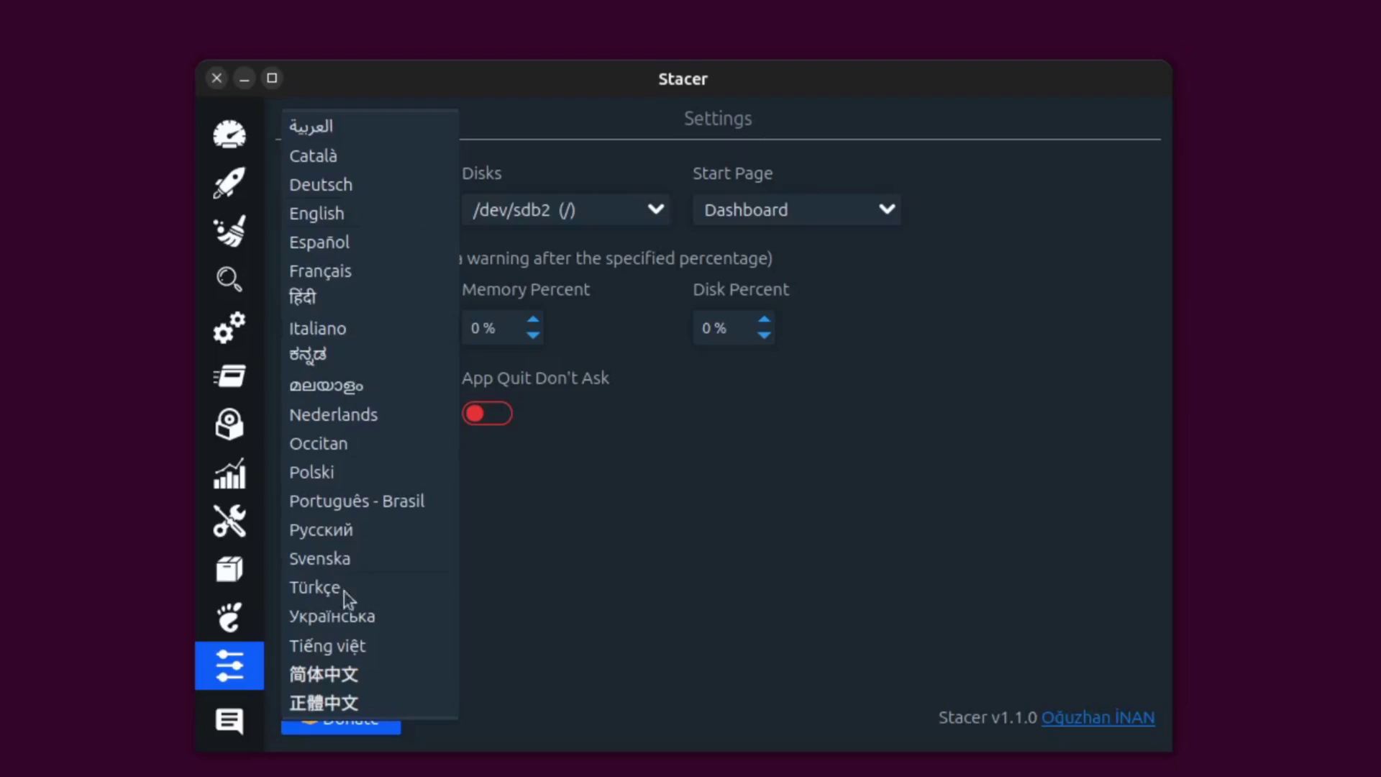
{"action": "left_click", "coordinate": [563, 594]}
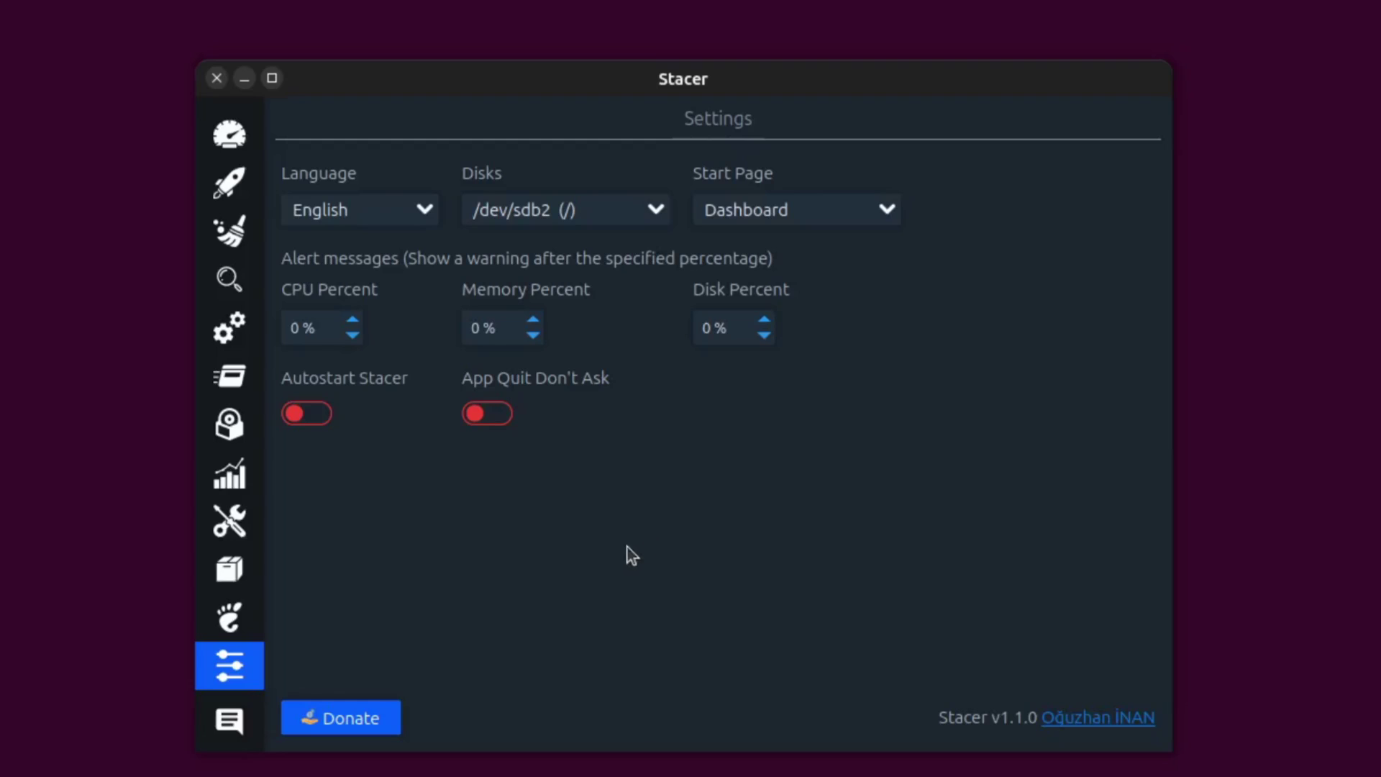
{"action": "left_click", "coordinate": [233, 729]}
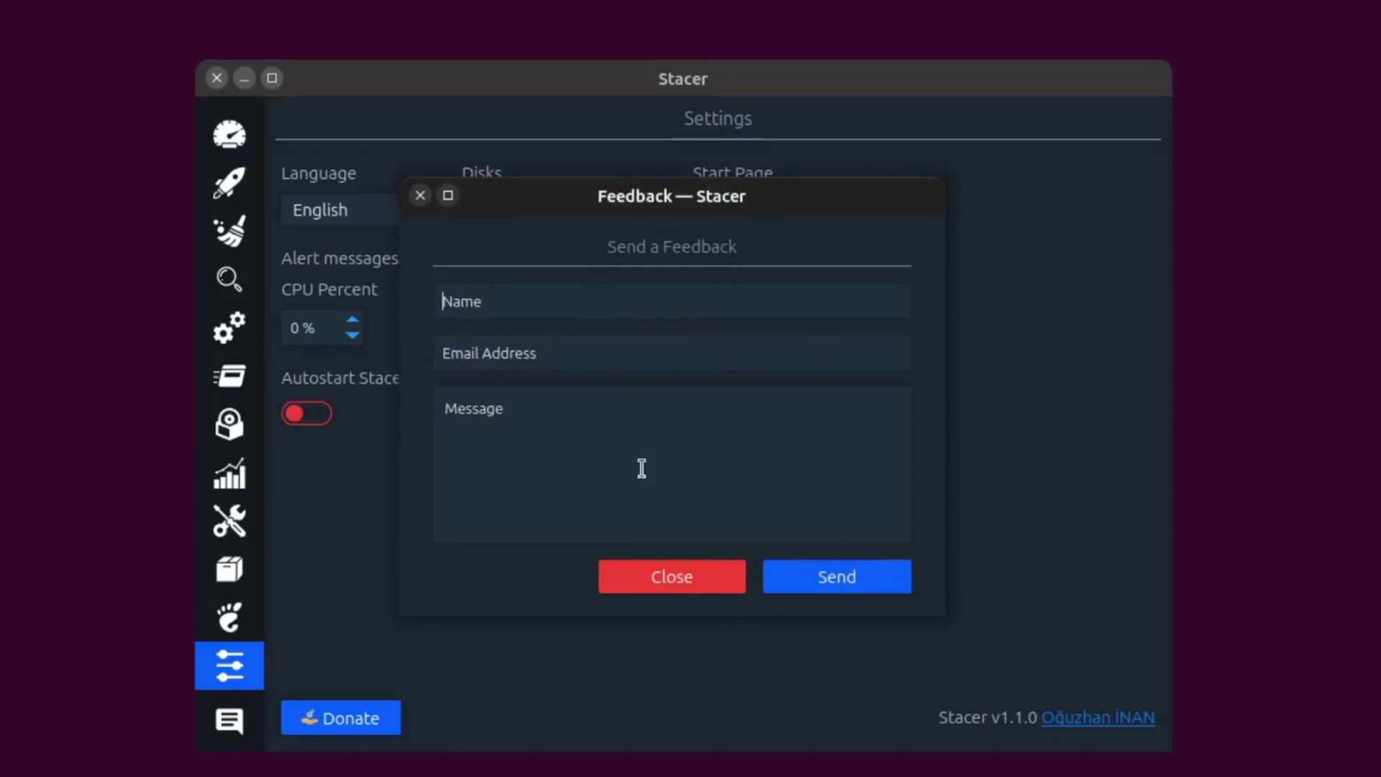
{"action": "left_click", "coordinate": [653, 581]}
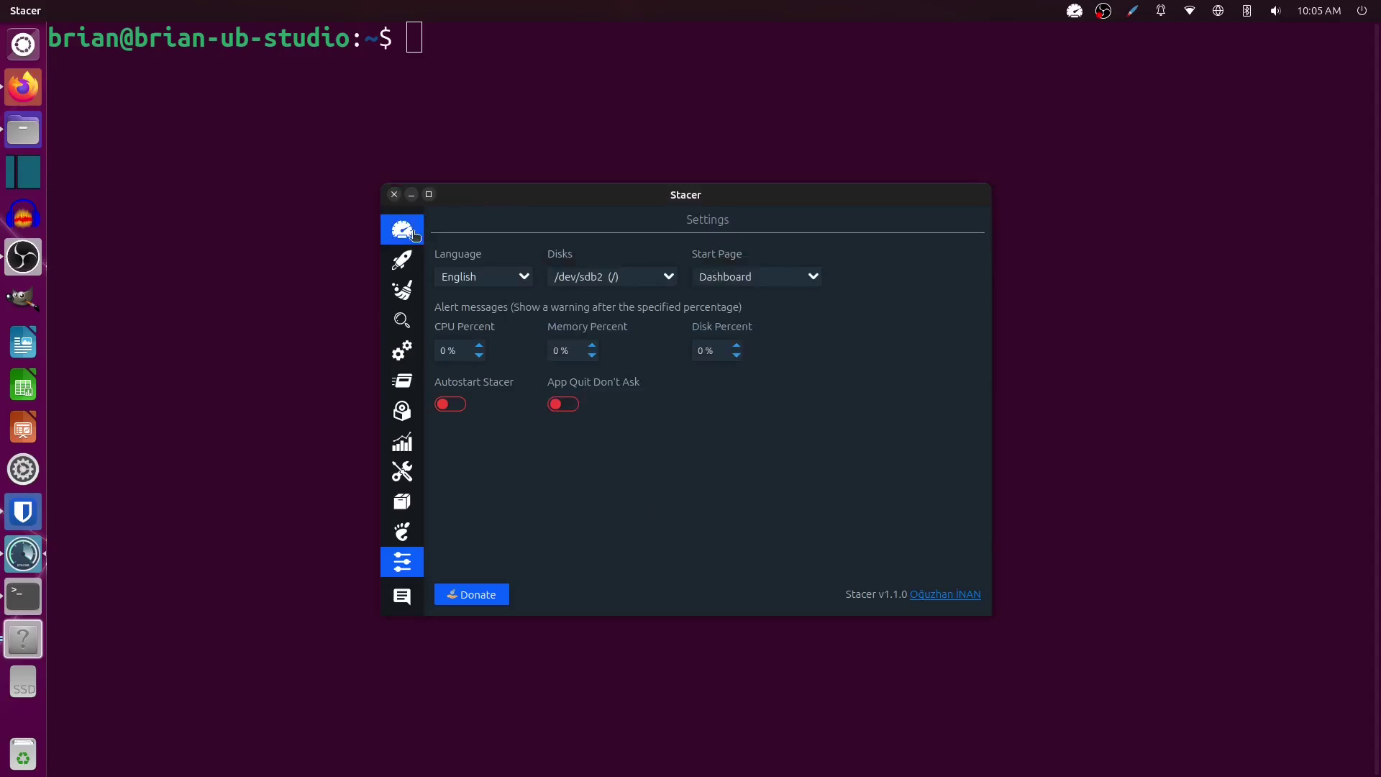
{"action": "left_click", "coordinate": [256, 140]}
Move the Stacer window up and left, enlarge it to the lower-right, and raise it near the top.
{"action": "left_click_drag", "start_coordinate": [592, 201], "coordinate": [612, 172]}
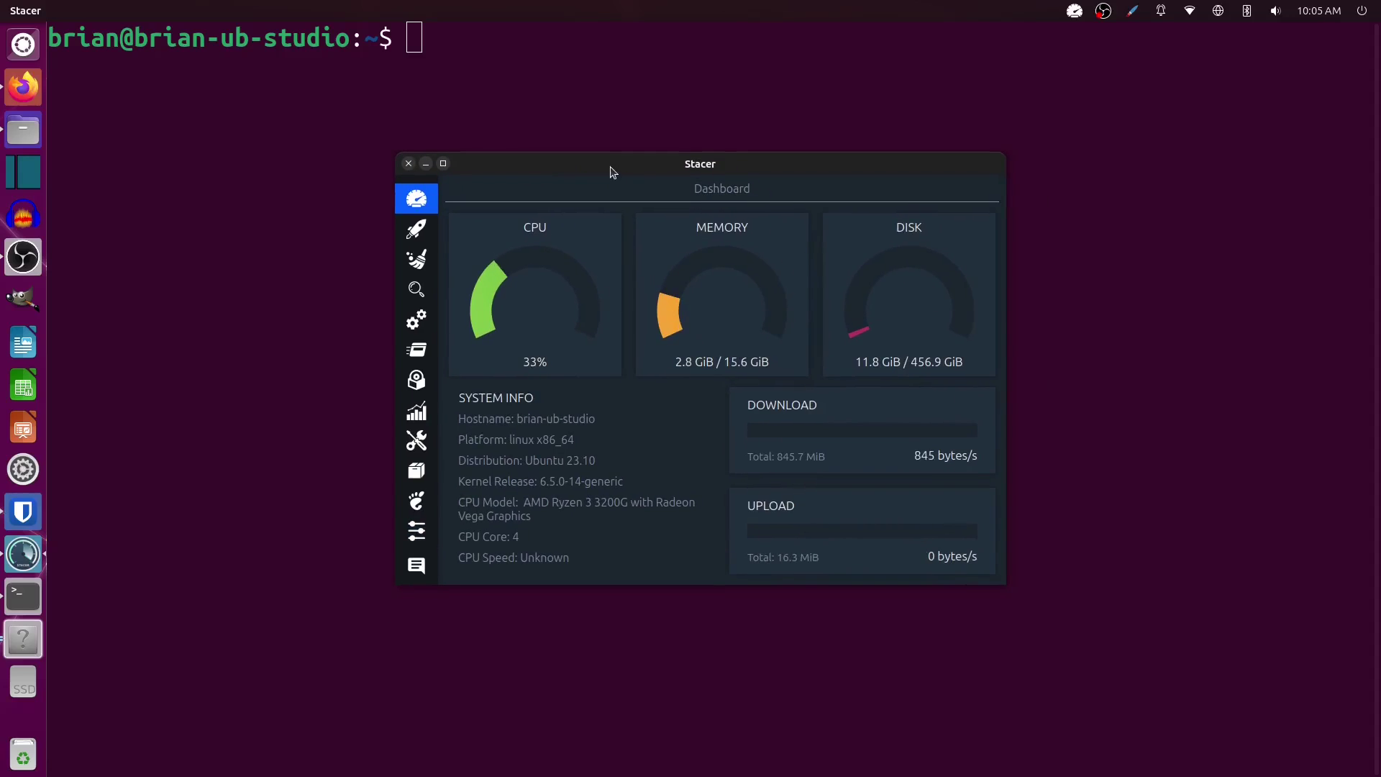
{"action": "left_click_drag", "start_coordinate": [612, 172], "coordinate": [470, 126]}
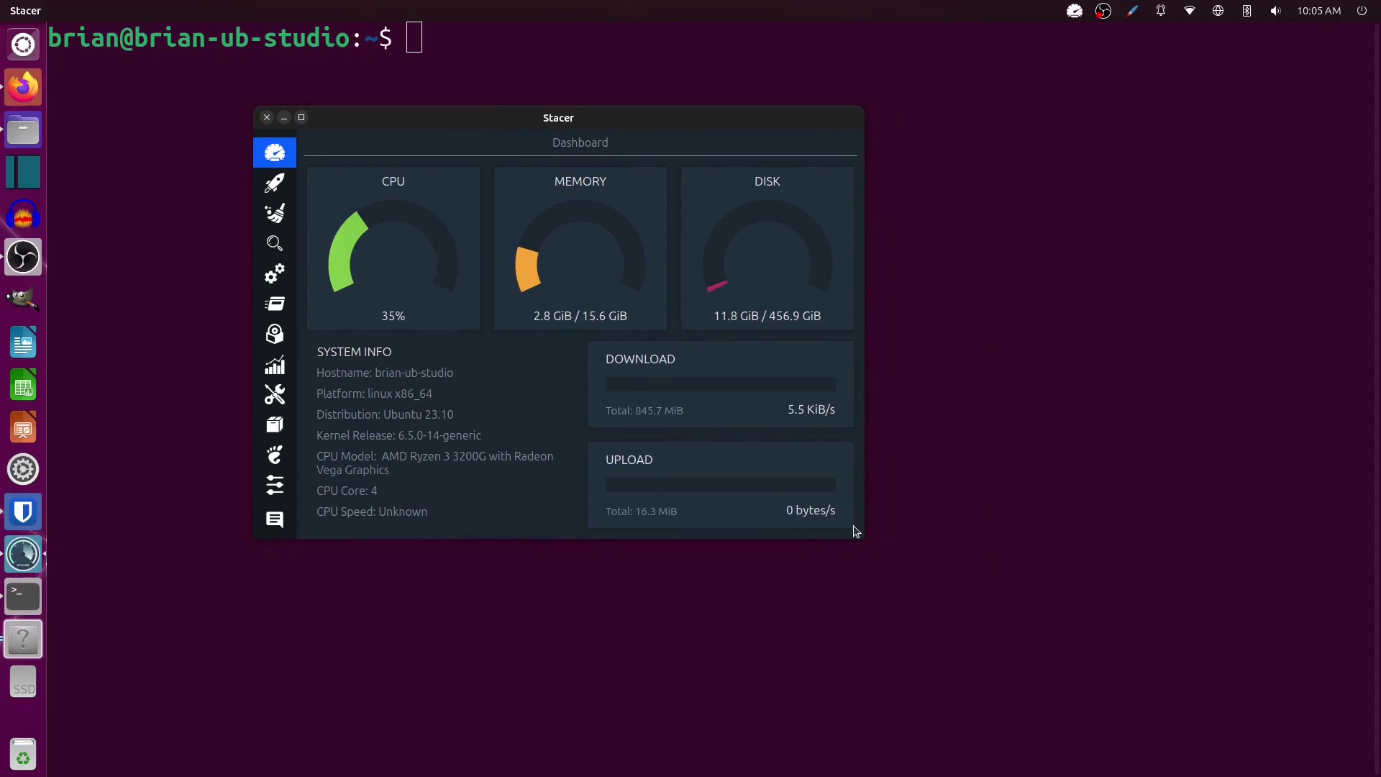
{"action": "left_click_drag", "start_coordinate": [864, 539], "coordinate": [1208, 730]}
{"action": "left_click_drag", "start_coordinate": [652, 128], "coordinate": [656, 71]}
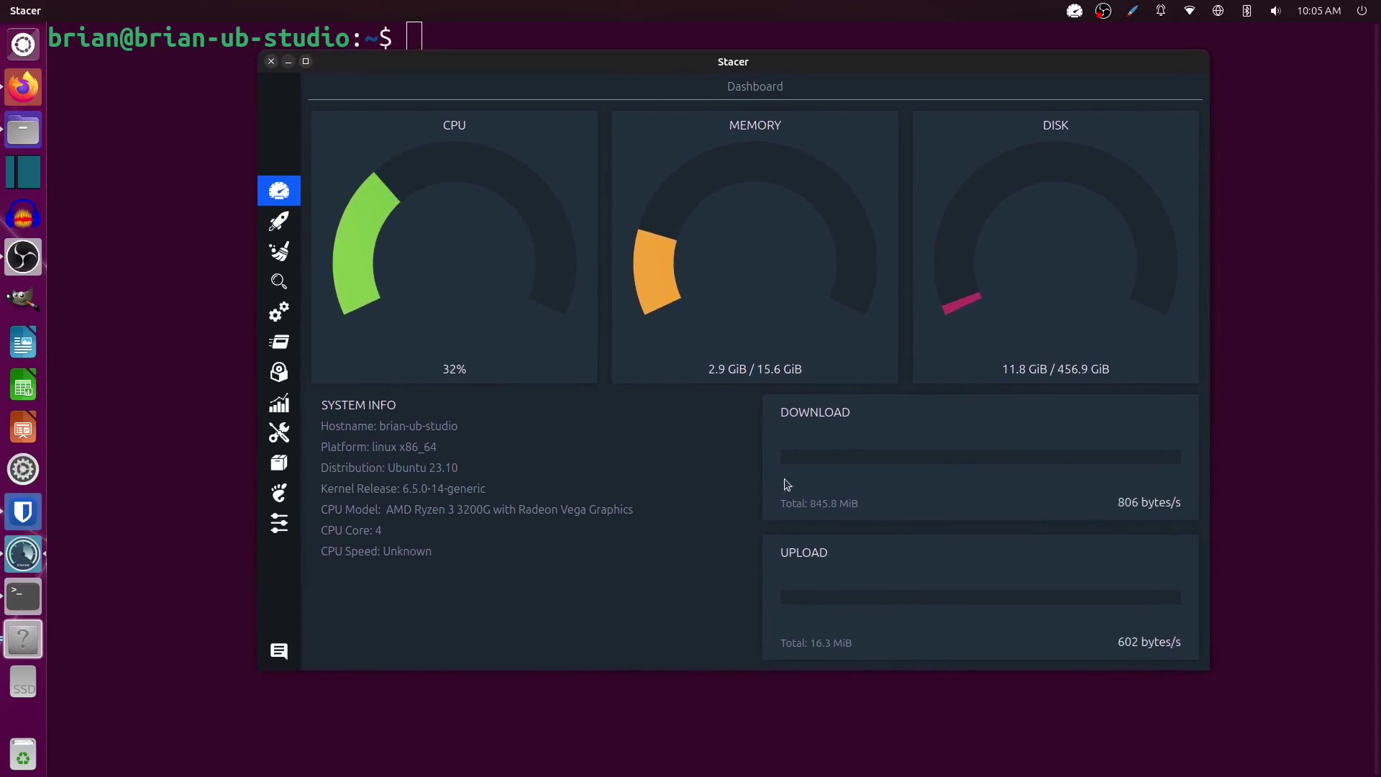
Visit Startup Apps, System Cleaner, Search, Services, Processes, Uninstaller and Resources pages in turn.
{"action": "left_click", "coordinate": [279, 220]}
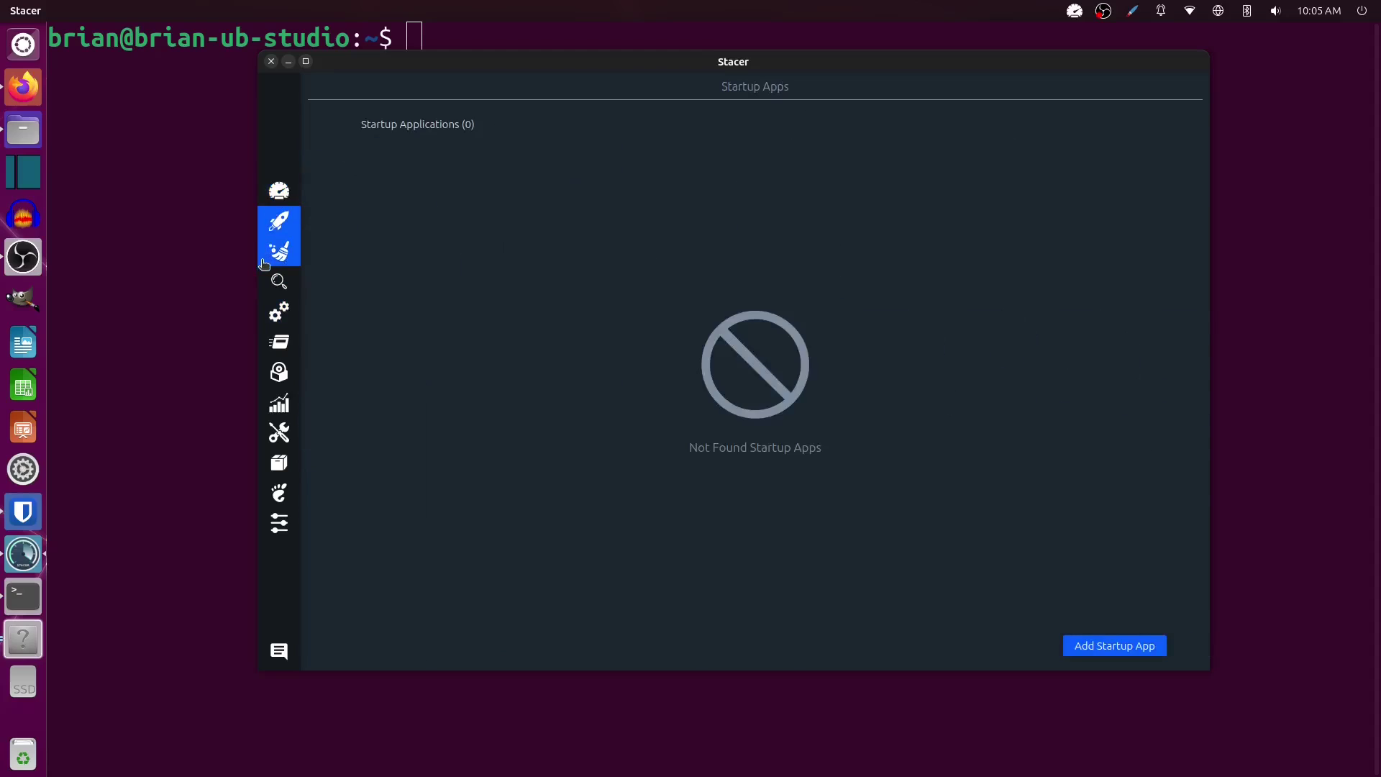
{"action": "left_click", "coordinate": [263, 265]}
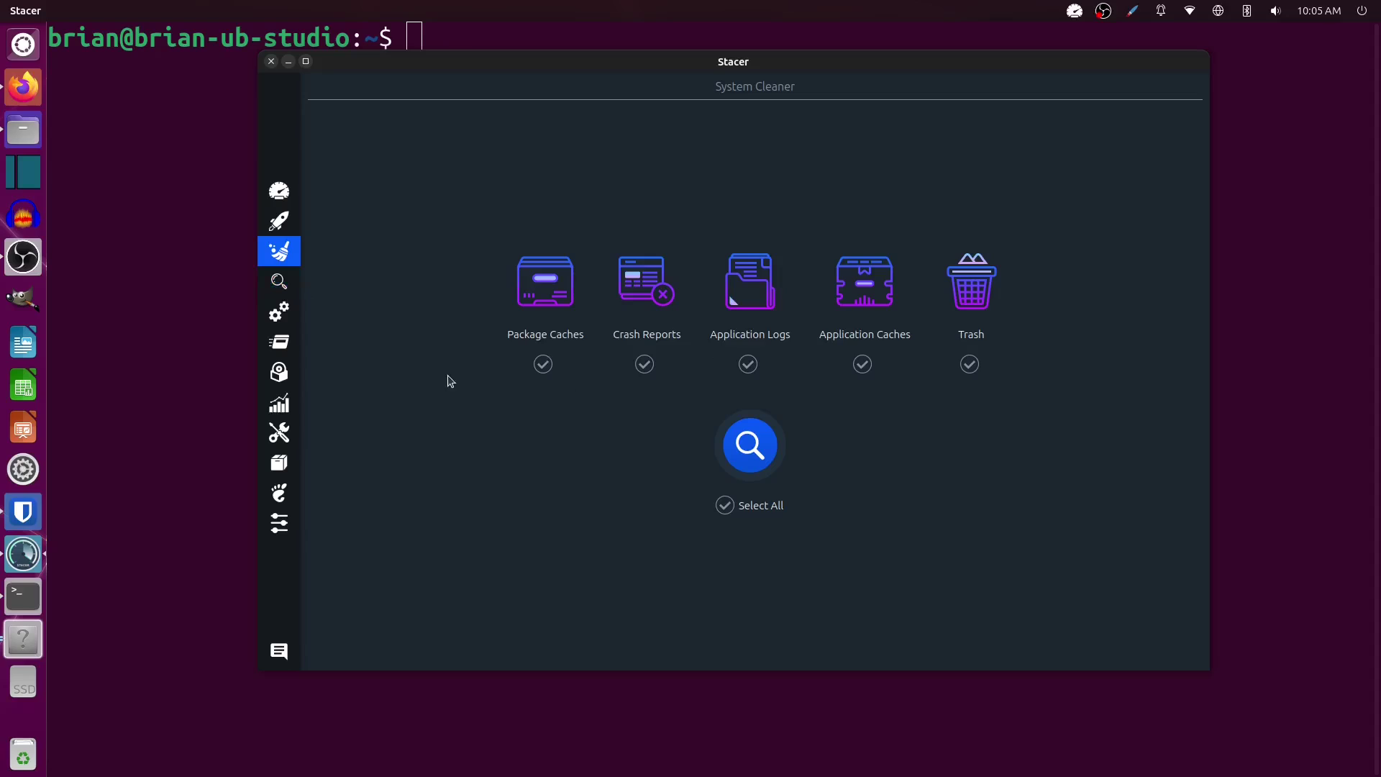
{"action": "left_click", "coordinate": [280, 281]}
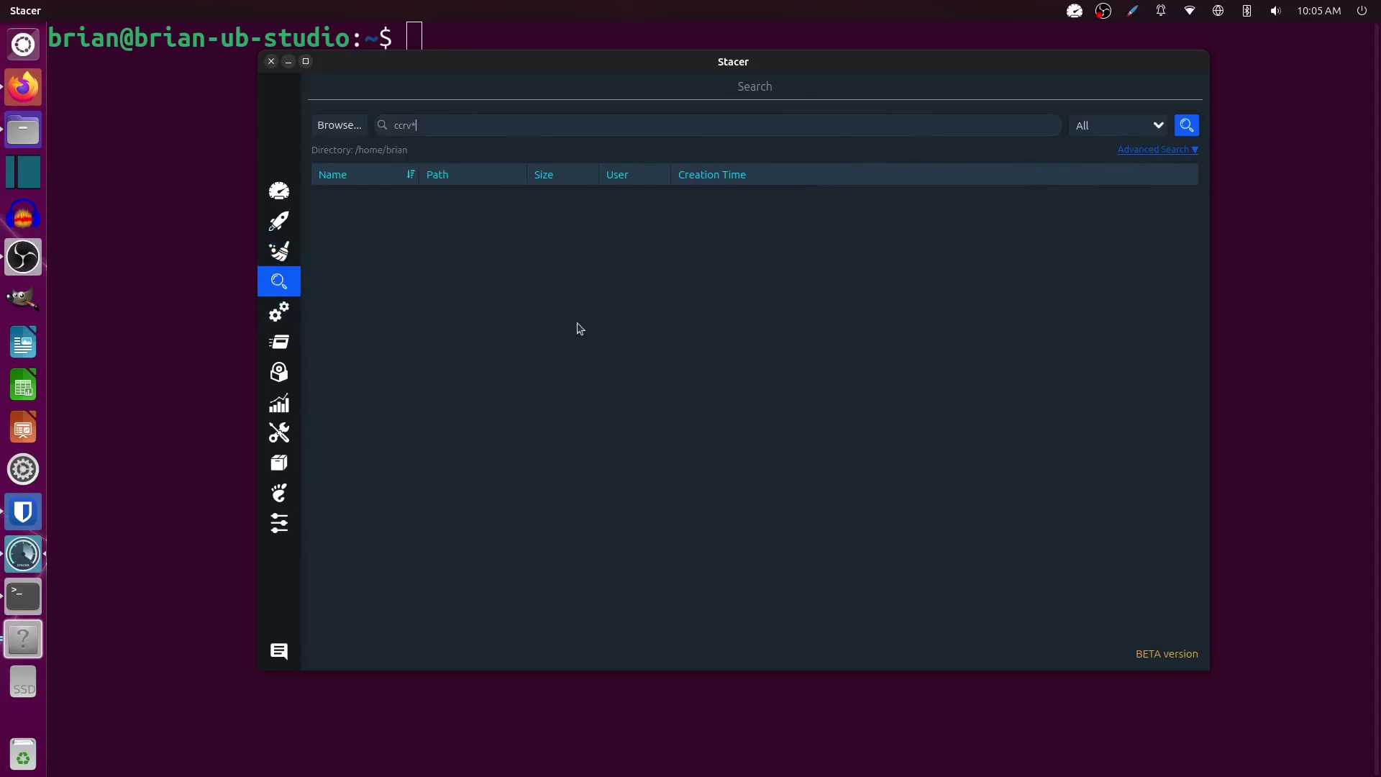
{"action": "left_click", "coordinate": [288, 311]}
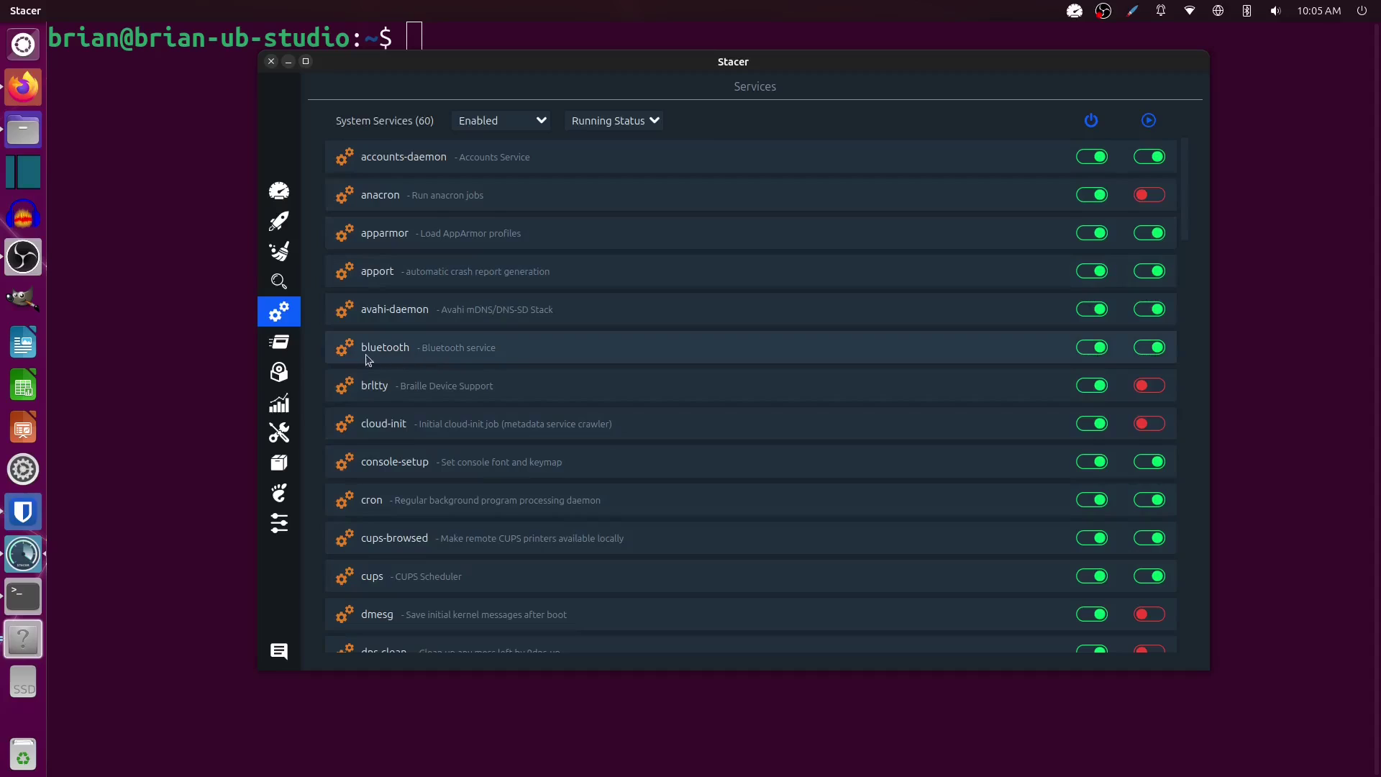
{"action": "left_click", "coordinate": [279, 344]}
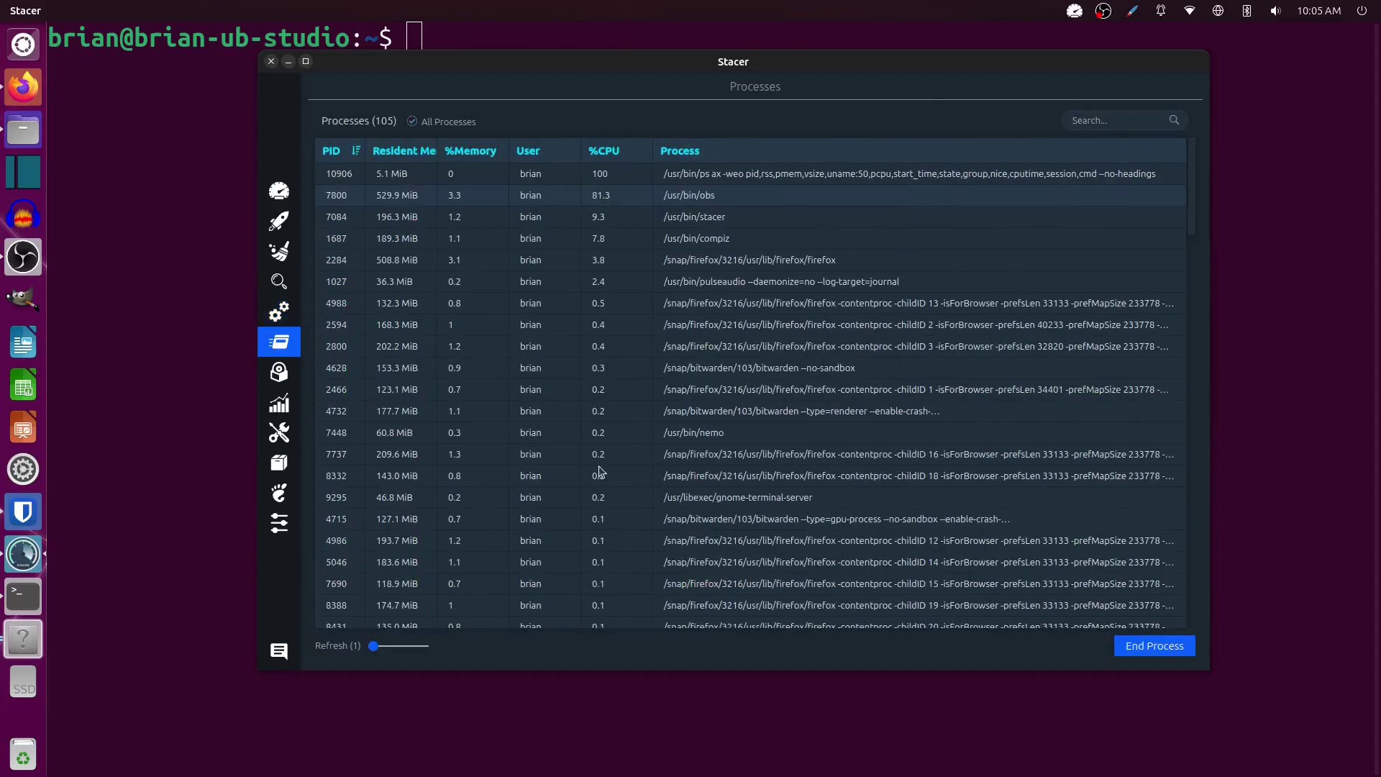
{"action": "left_click", "coordinate": [280, 374]}
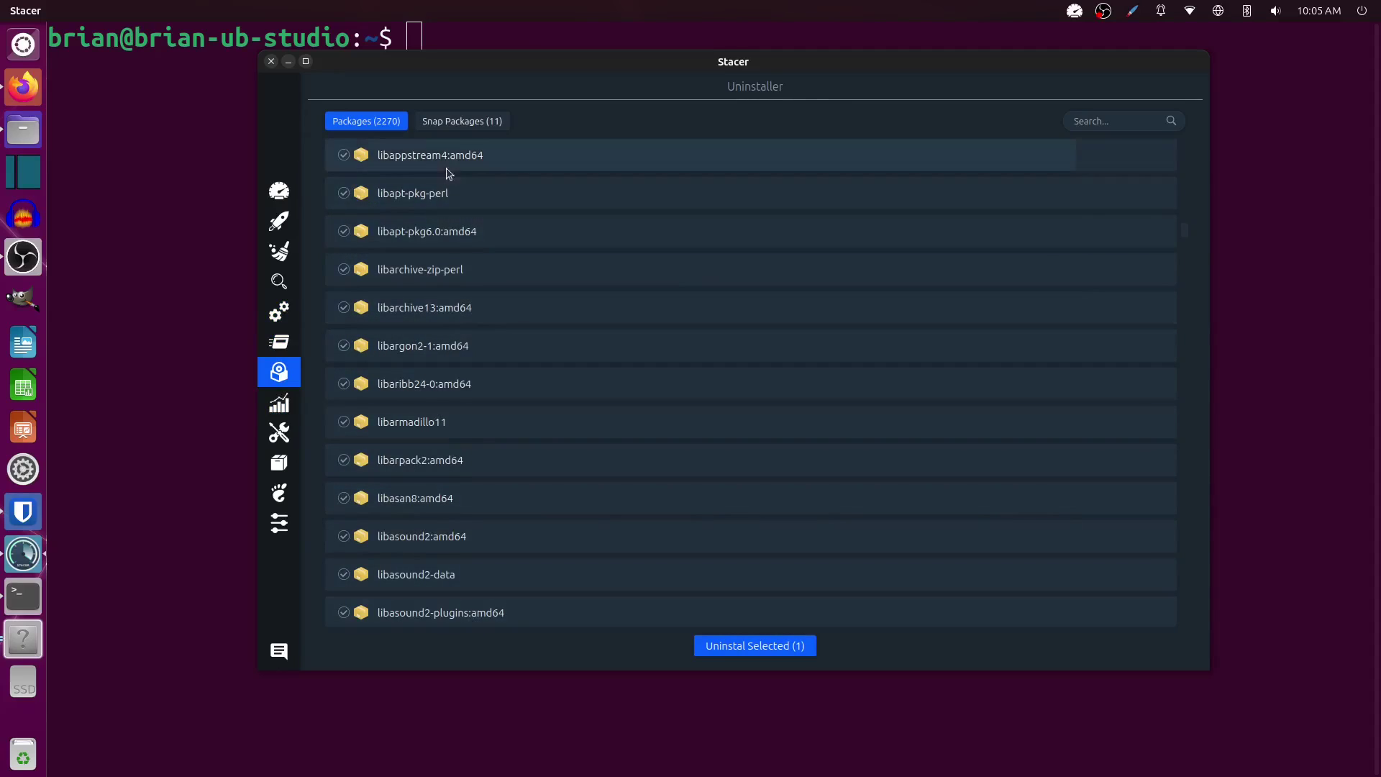
{"action": "left_click", "coordinate": [279, 403]}
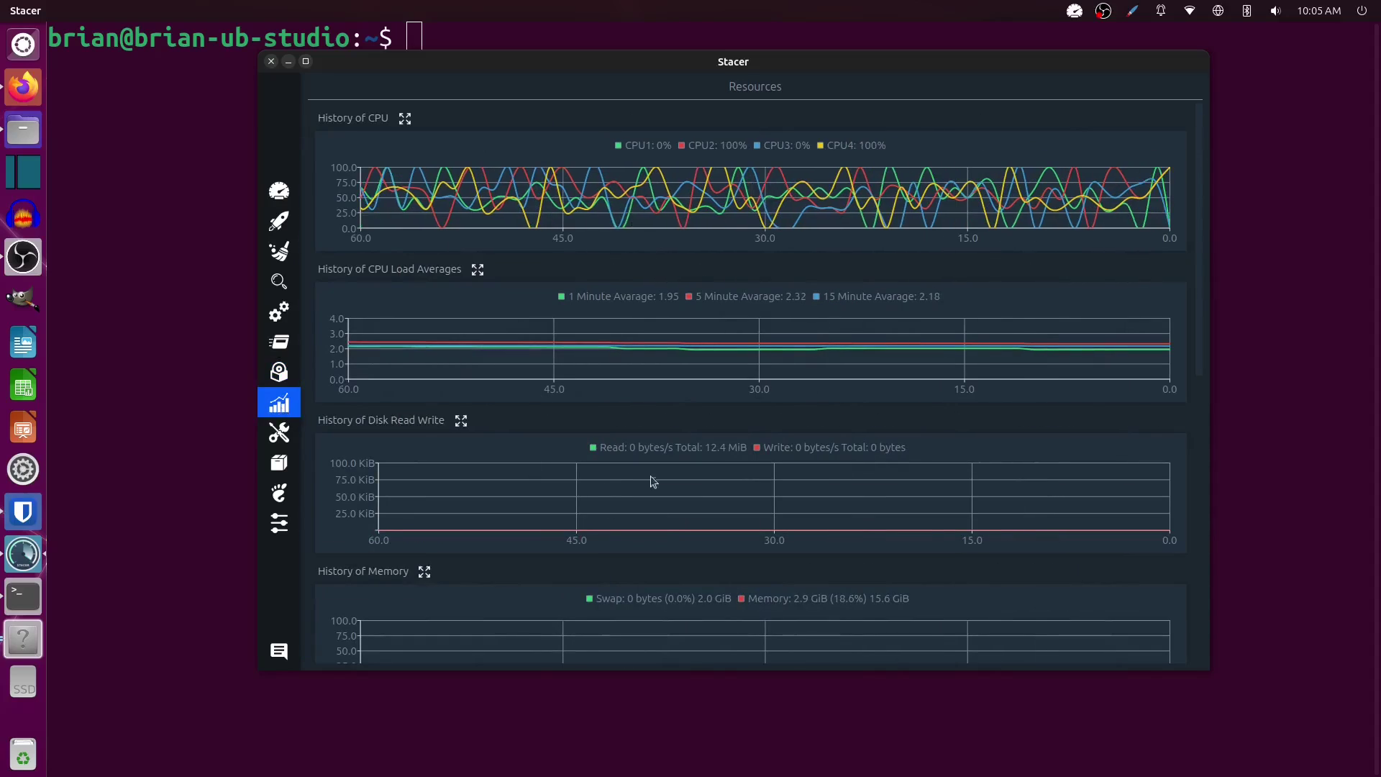
Visit Helpers, APT Repositories, both GNOME Settings tabs, and finally Stacer's Settings page.
{"action": "left_click", "coordinate": [288, 438]}
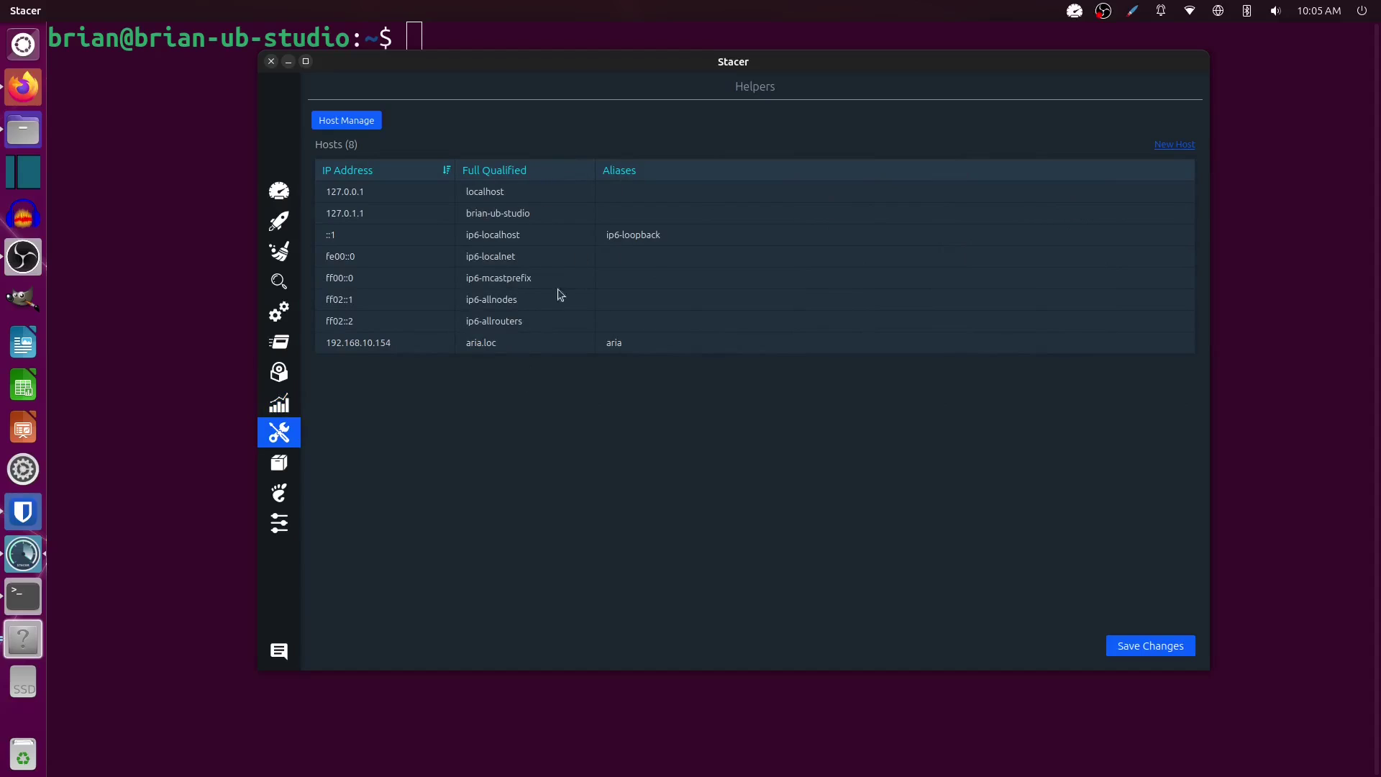
{"action": "left_click", "coordinate": [285, 467]}
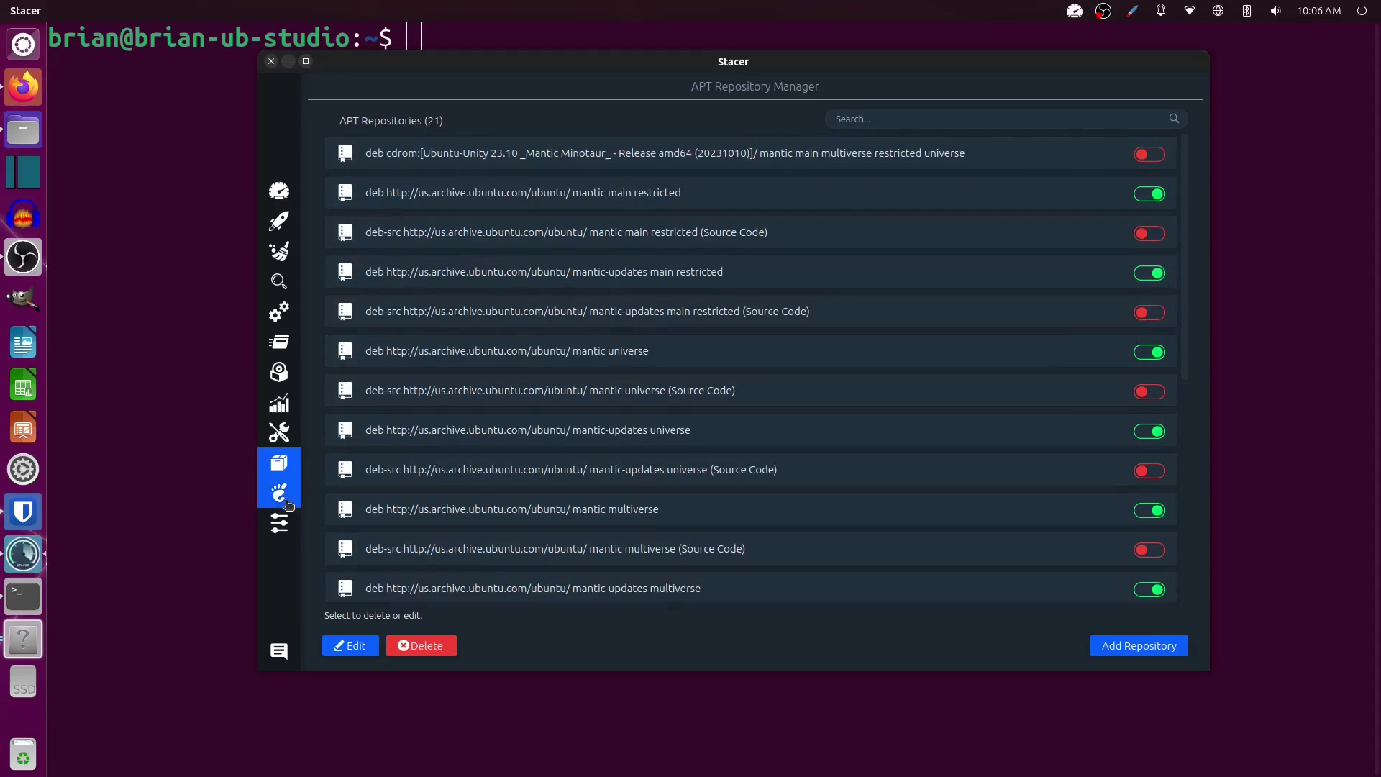
{"action": "left_click", "coordinate": [281, 496]}
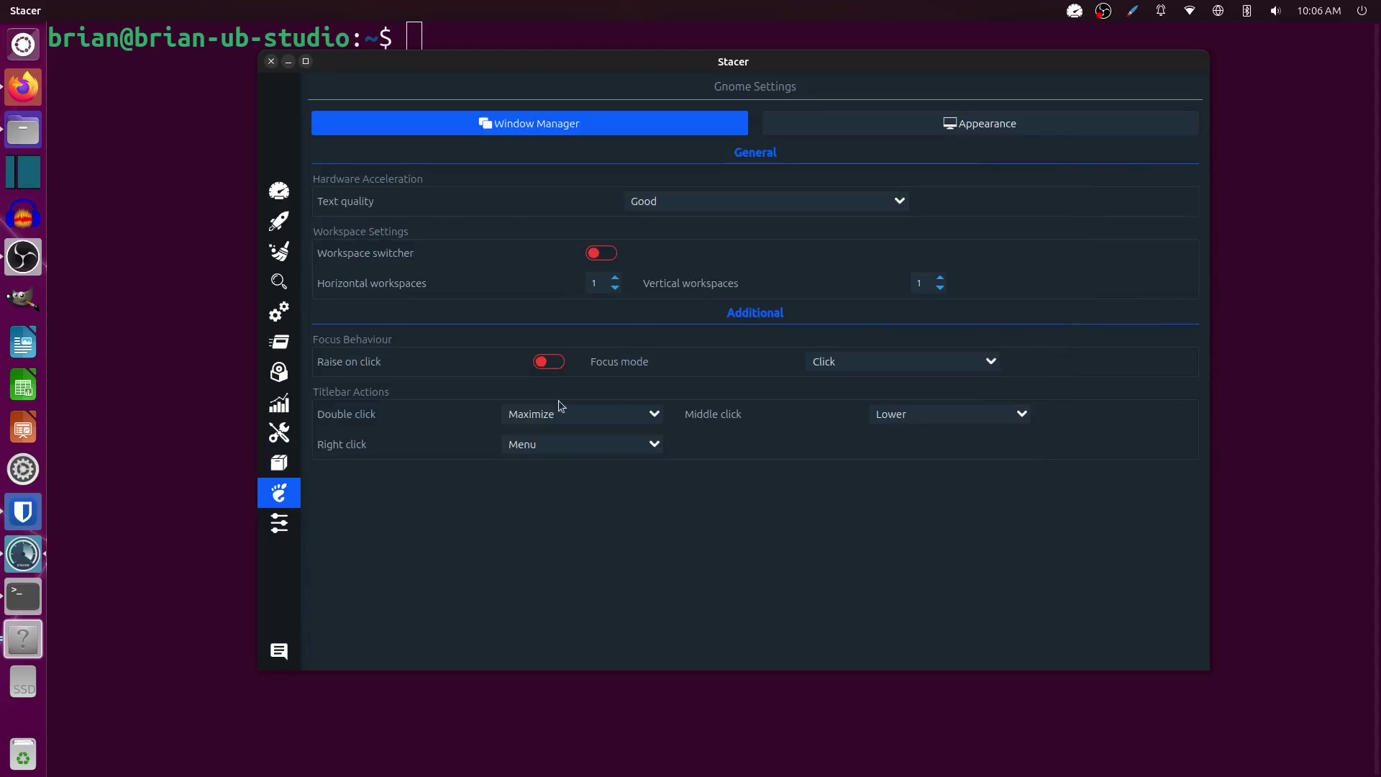
{"action": "left_click", "coordinate": [849, 126]}
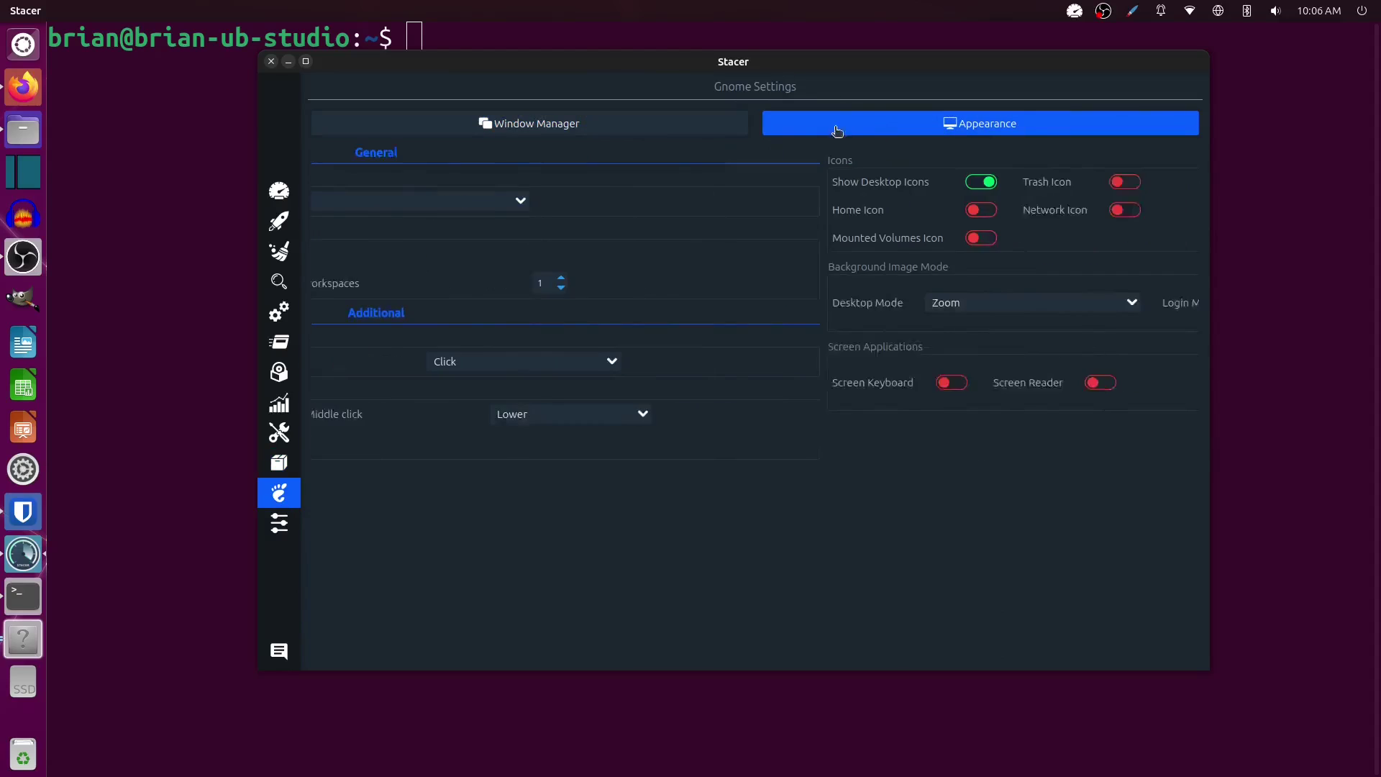
{"action": "left_click", "coordinate": [663, 124]}
{"action": "left_click", "coordinate": [280, 523]}
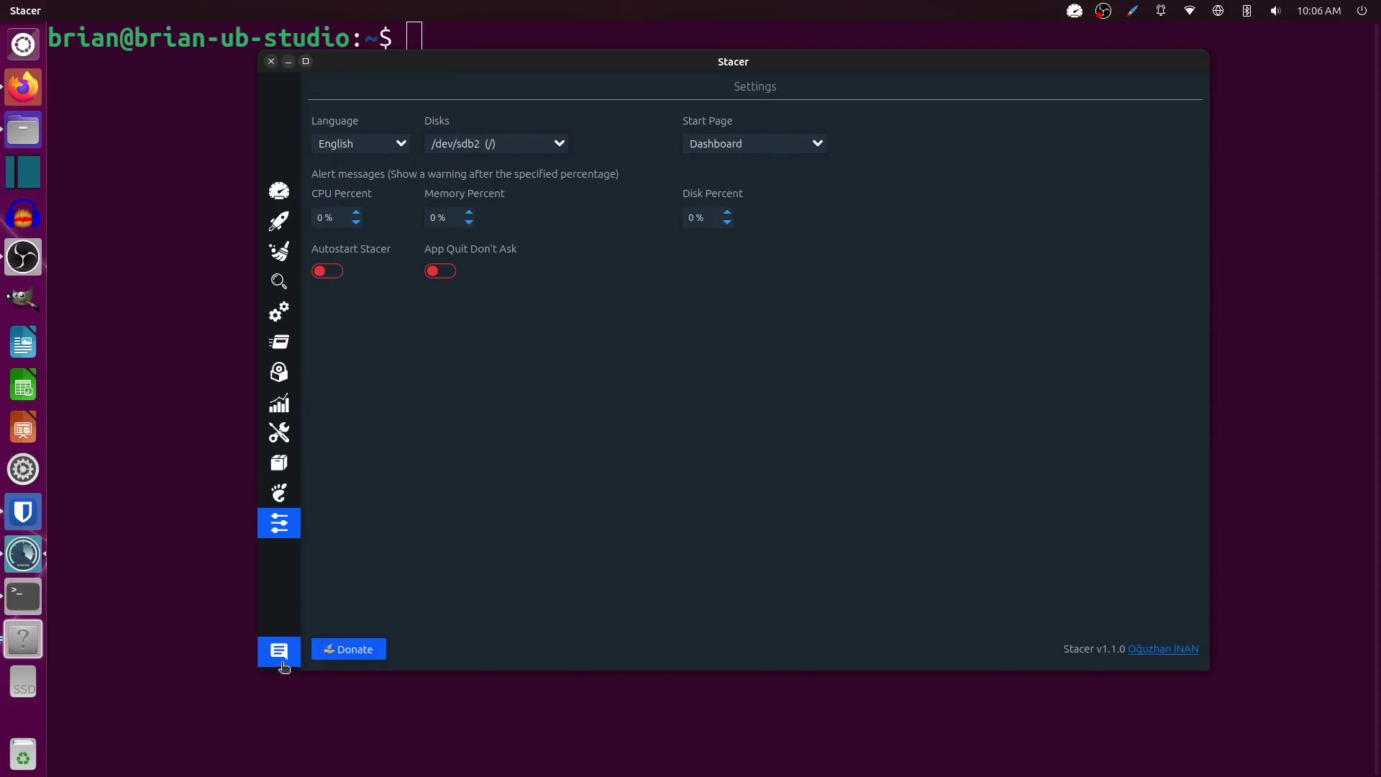
{"action": "mouse_move", "coordinate": [619, 67]}
{"action": "left_mouse_down"}
{"action": "mouse_move", "coordinate": [613, 95]}
{"action": "mouse_move", "coordinate": [611, 78]}
{"action": "left_mouse_up"}
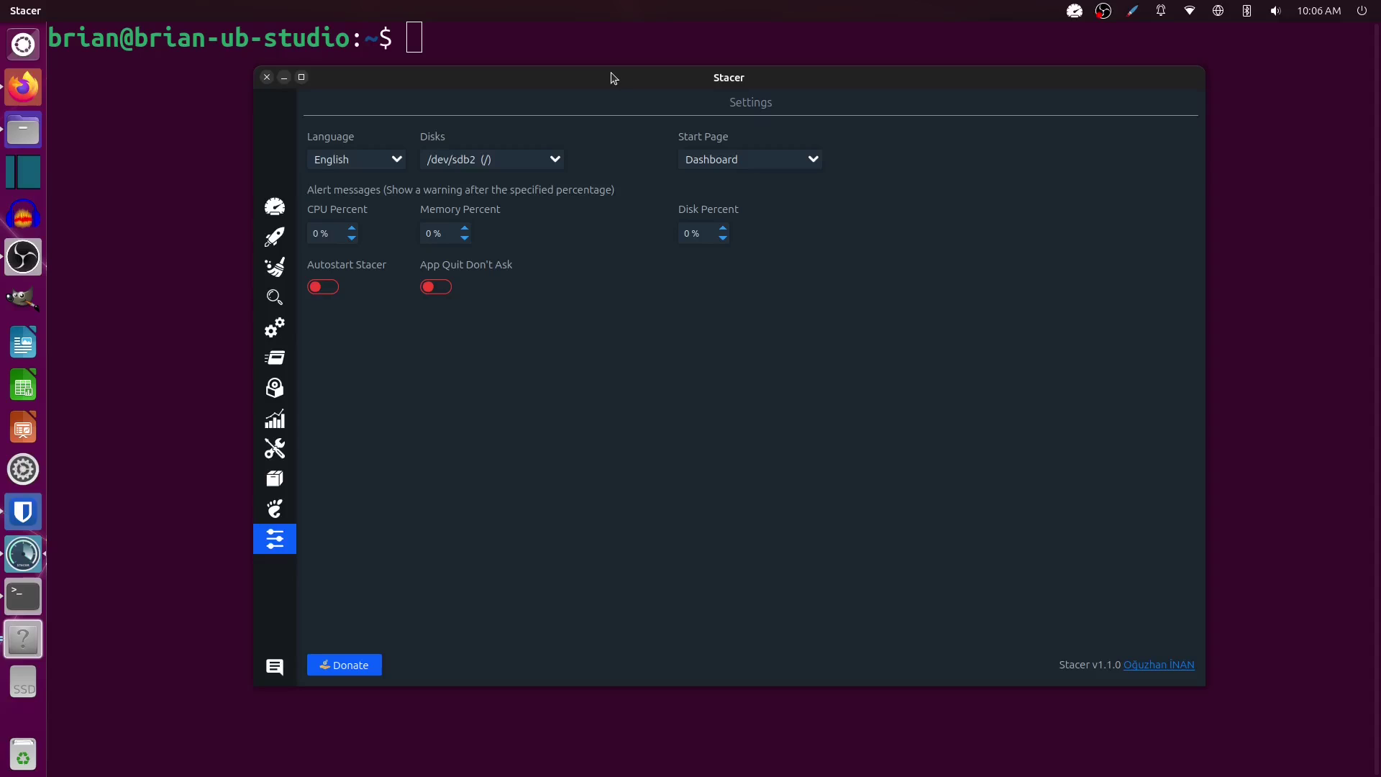
{"action": "mouse_move", "coordinate": [613, 77]}
{"action": "left_mouse_down"}
{"action": "mouse_move", "coordinate": [664, 75]}
{"action": "mouse_move", "coordinate": [615, 88]}
{"action": "left_mouse_up"}
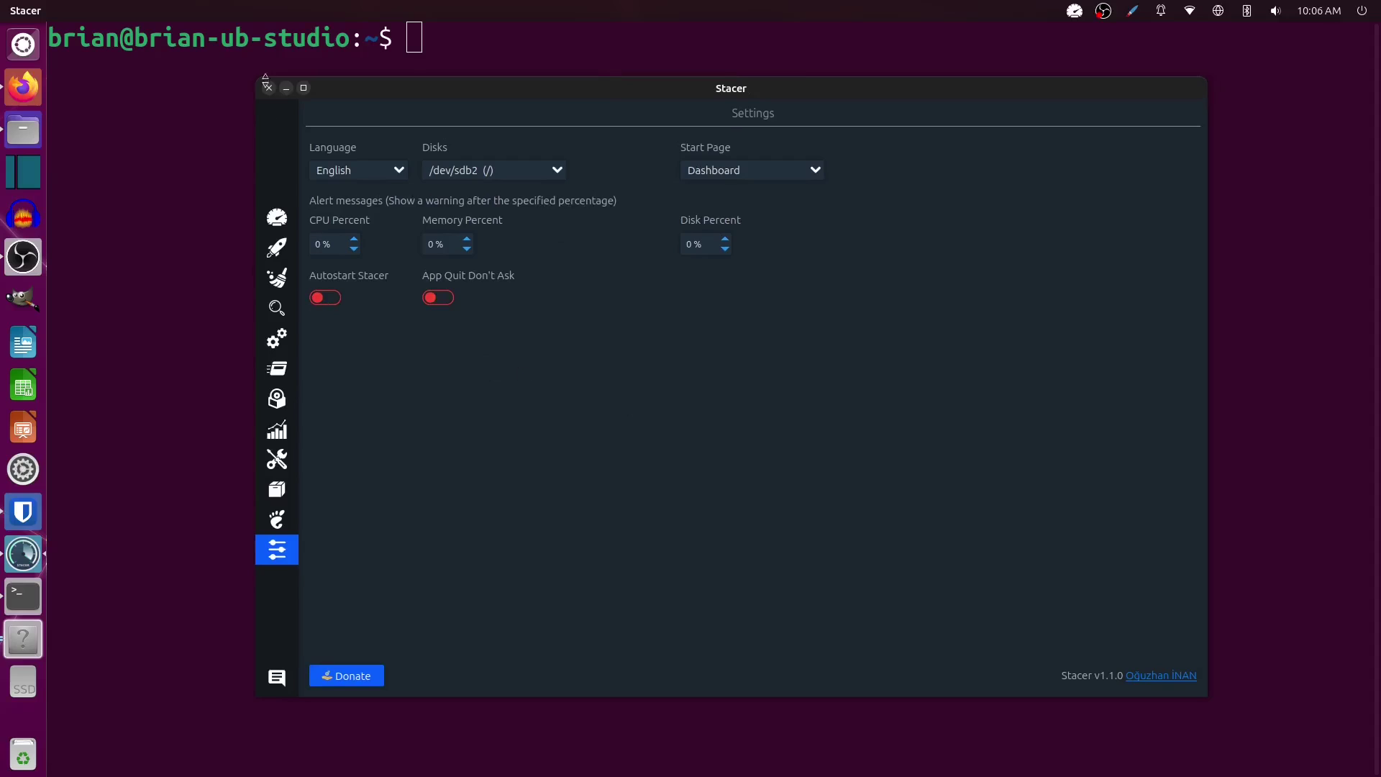
{"action": "mouse_move", "coordinate": [439, 91]}
{"action": "left_mouse_down"}
{"action": "mouse_move", "coordinate": [461, 86]}
{"action": "mouse_move", "coordinate": [447, 86]}
{"action": "left_mouse_up"}
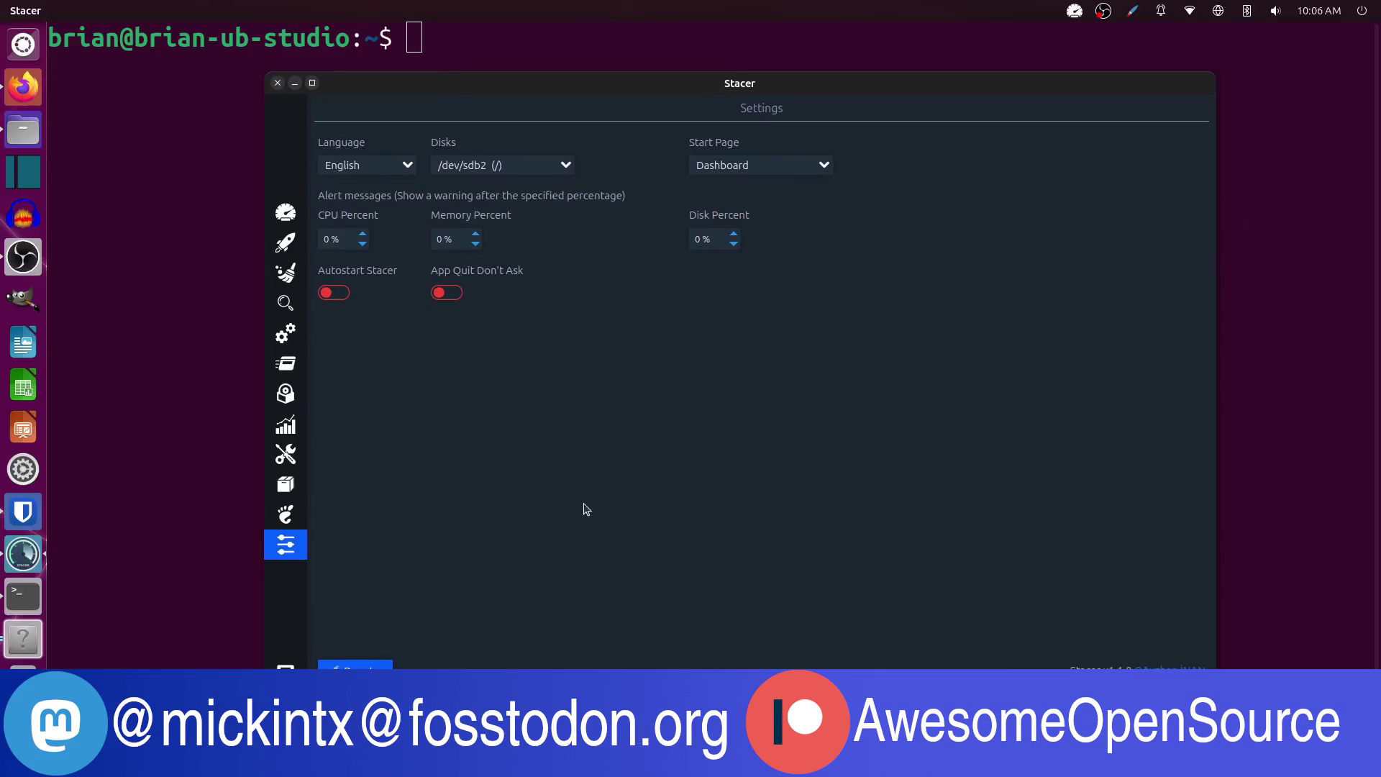